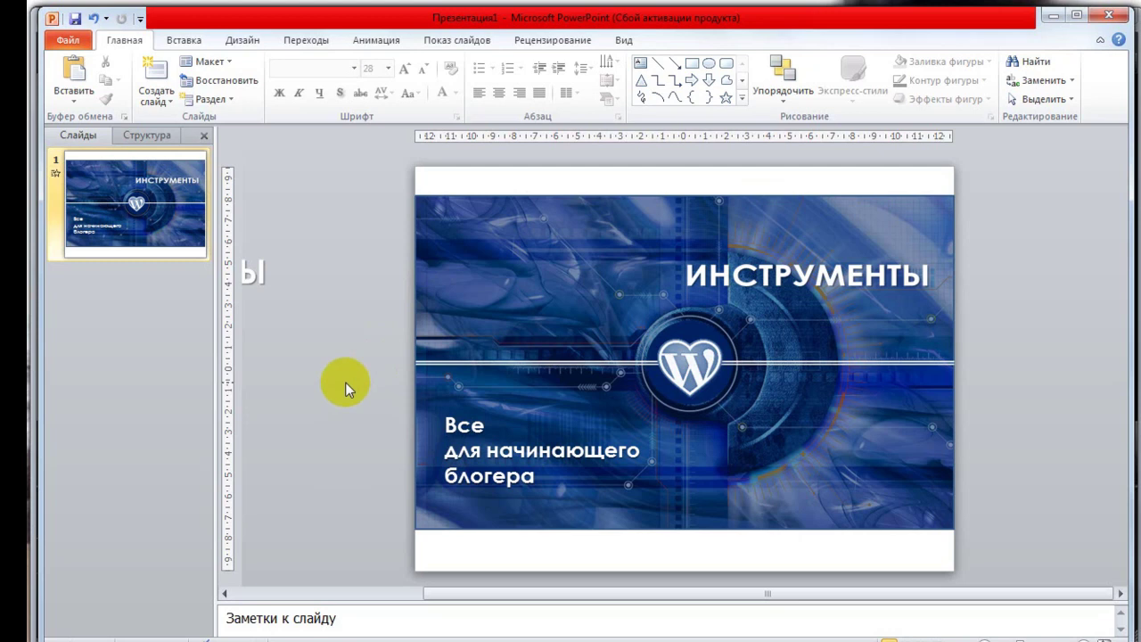
Step: Play the title slide from the current slide through its three animations, then end the show
{"action": "left_click", "coordinate": [464, 43]}
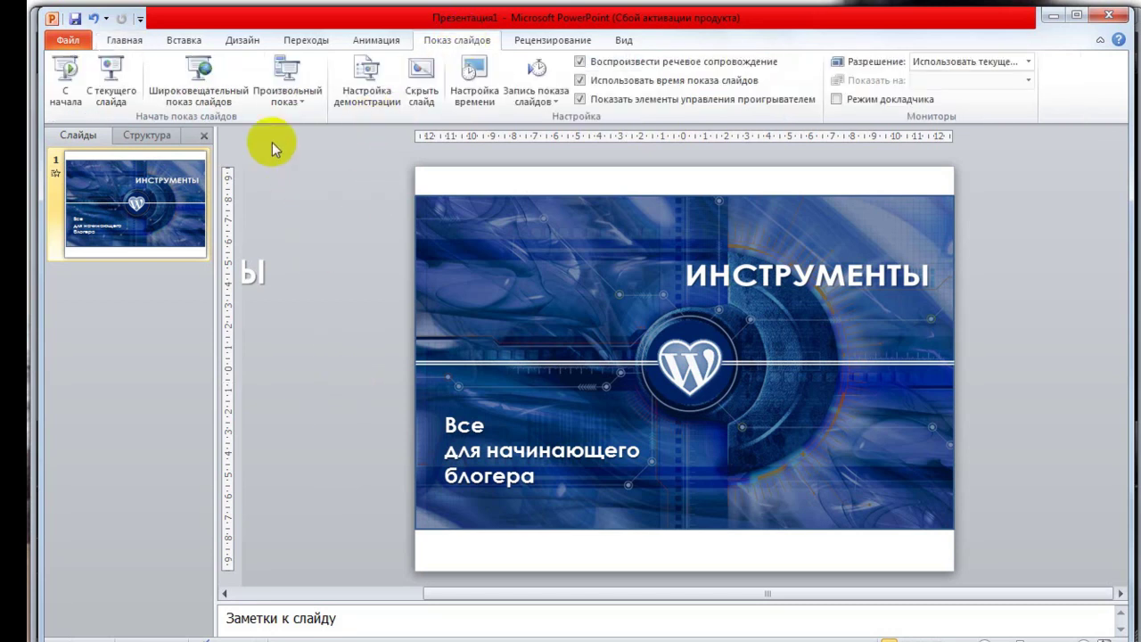
{"action": "left_click", "coordinate": [116, 87]}
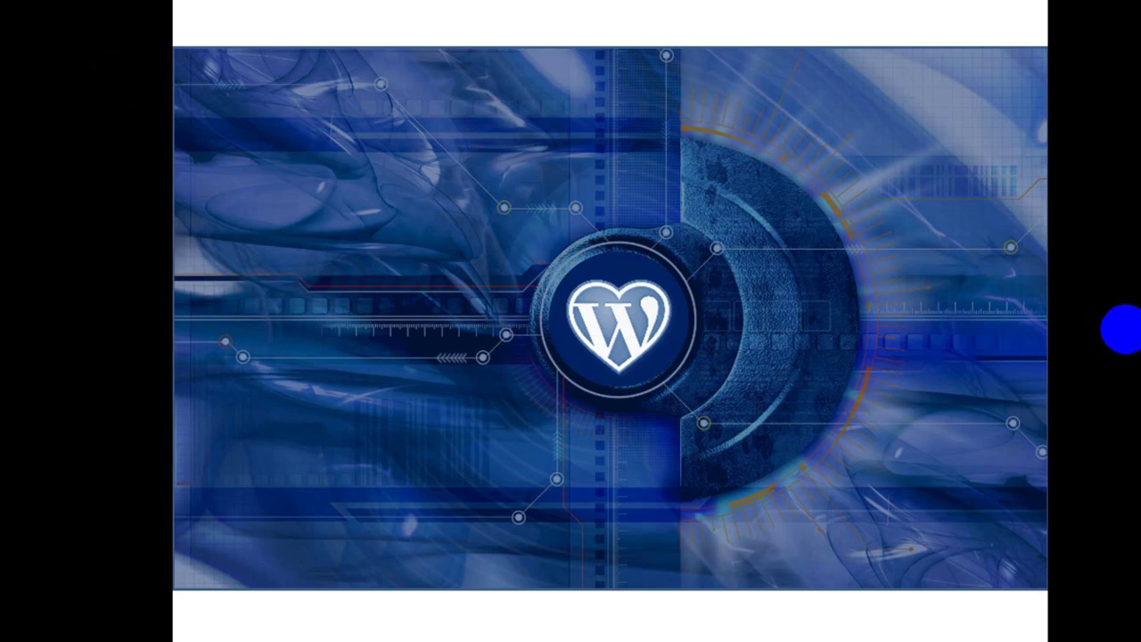
{"action": "left_click", "coordinate": [1121, 329]}
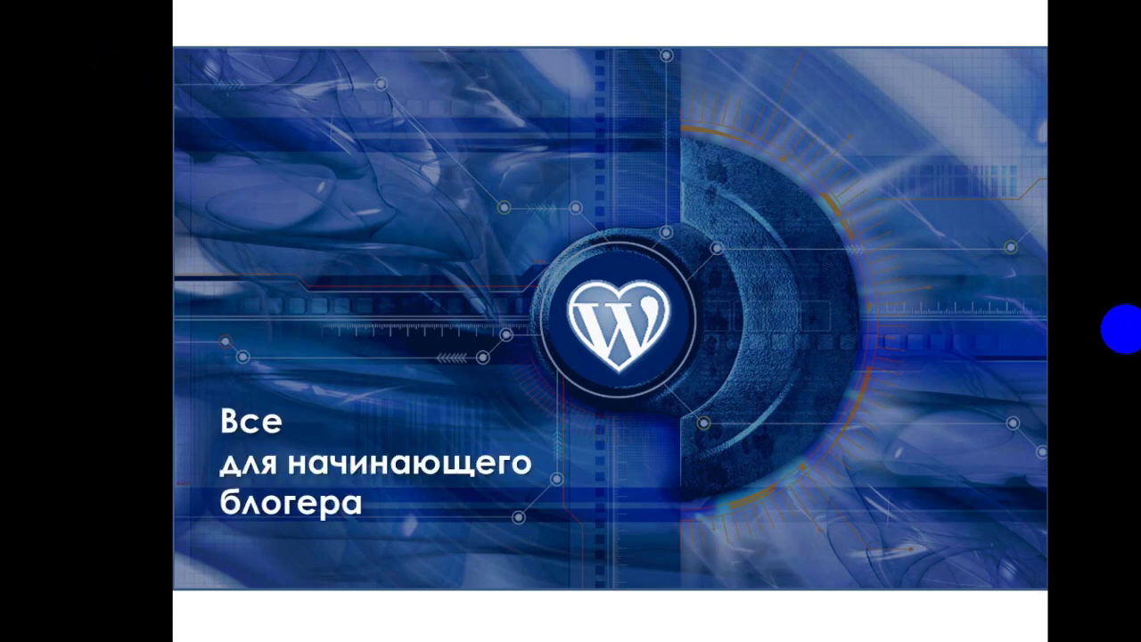
{"action": "left_click", "coordinate": [1122, 329]}
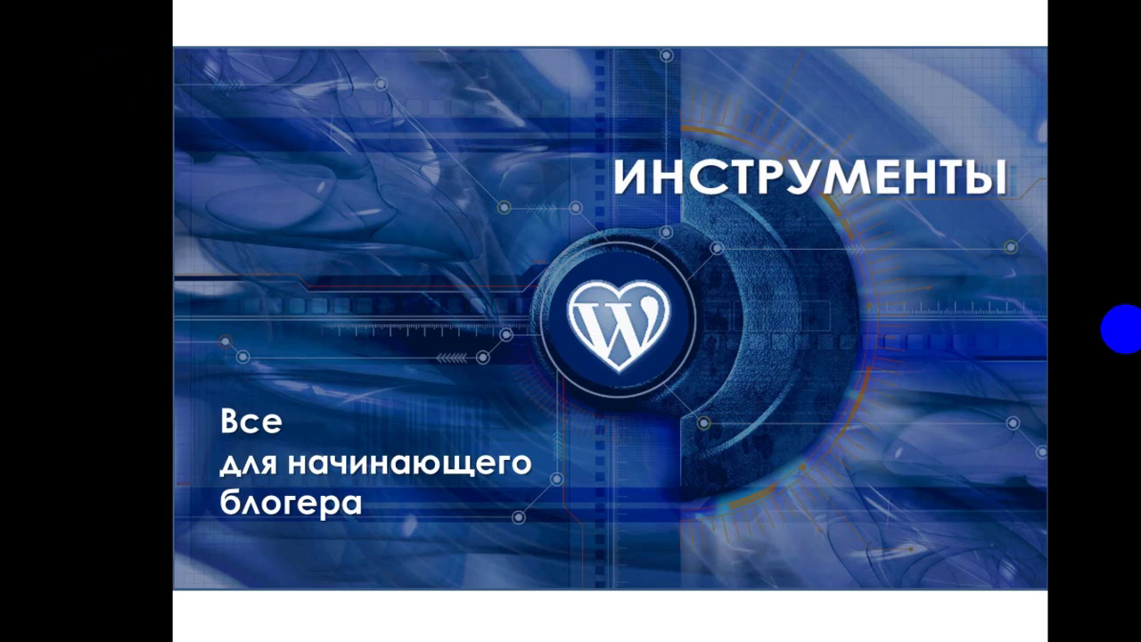
{"action": "left_click", "coordinate": [1121, 329]}
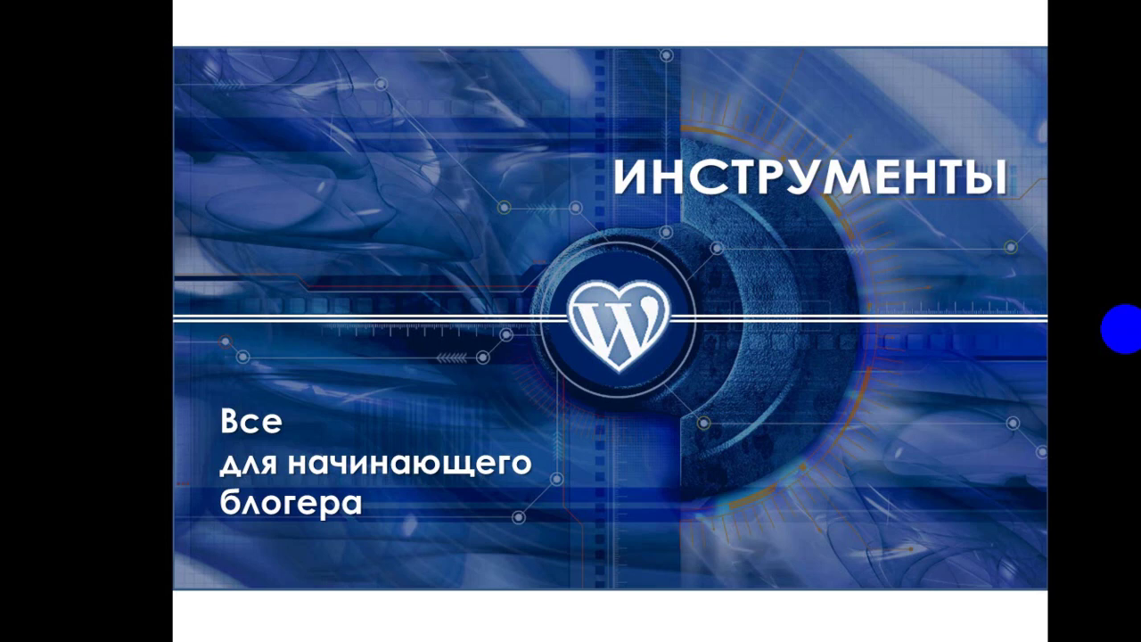
{"action": "left_click", "coordinate": [1125, 336]}
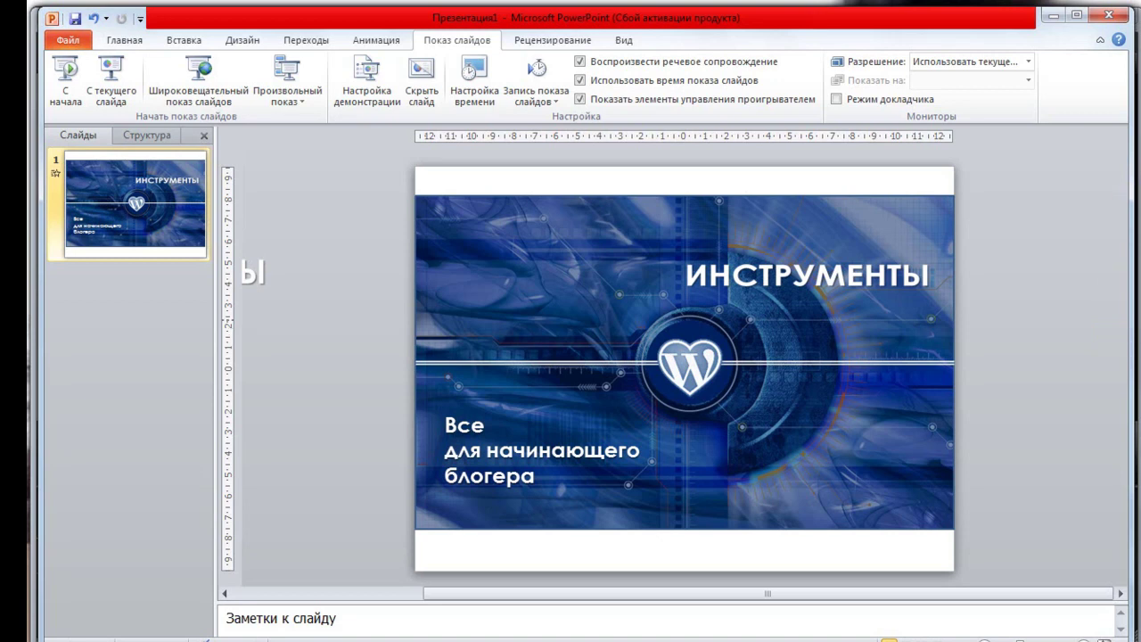
Step: Switch to Camtasia Studio and start Record the screen from the recording dropdown
{"action": "left_click", "coordinate": [1030, 259]}
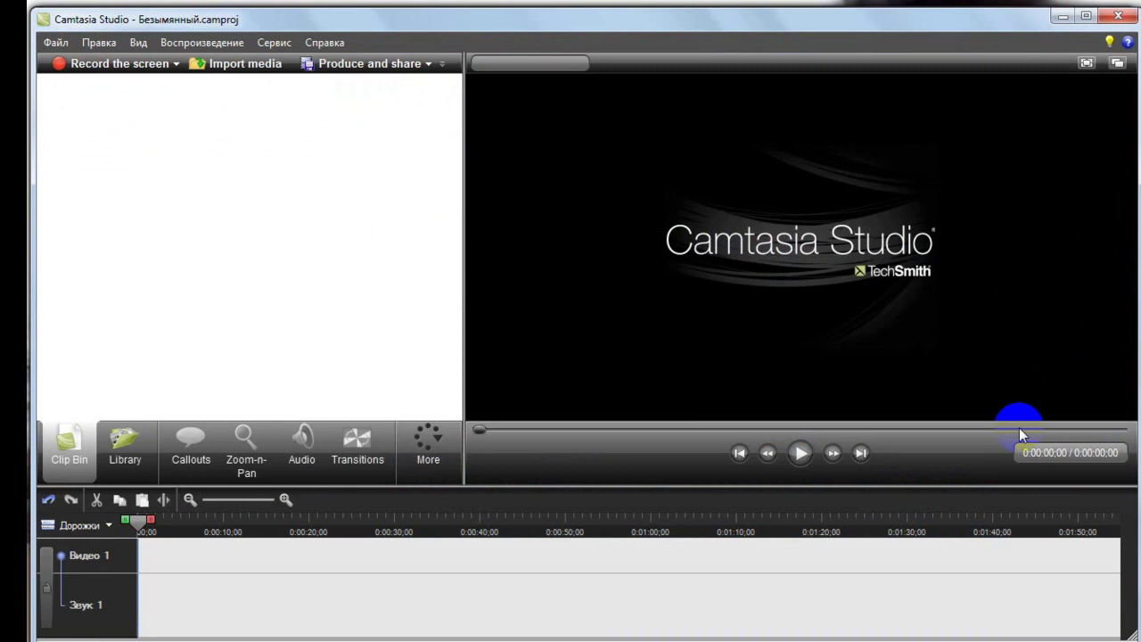
{"action": "left_click", "coordinate": [175, 64]}
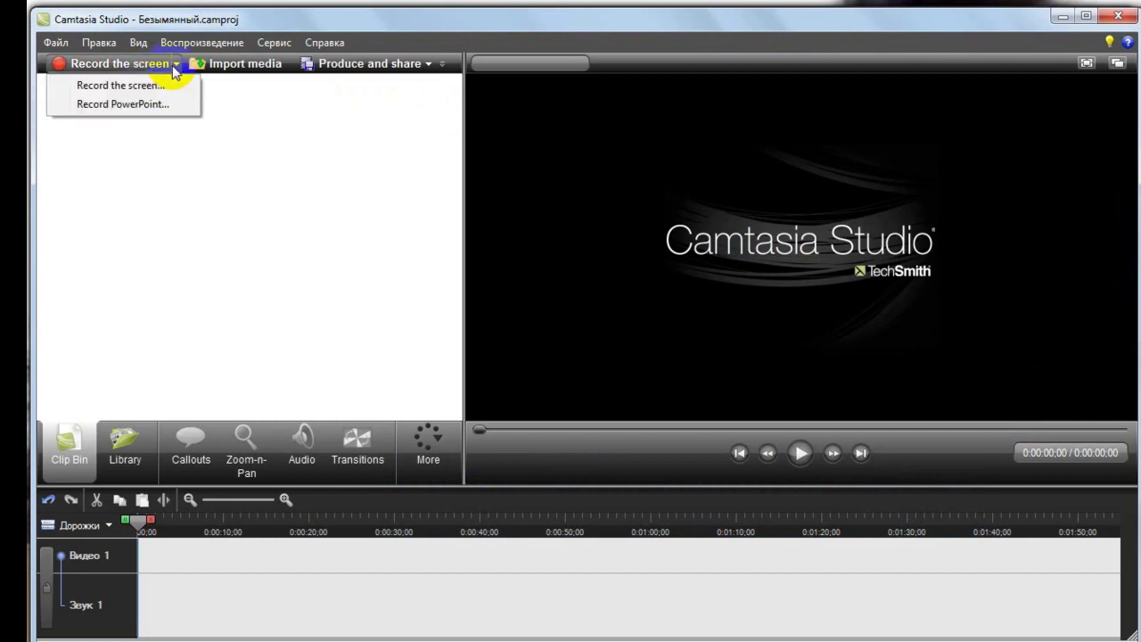
{"action": "left_click", "coordinate": [170, 89]}
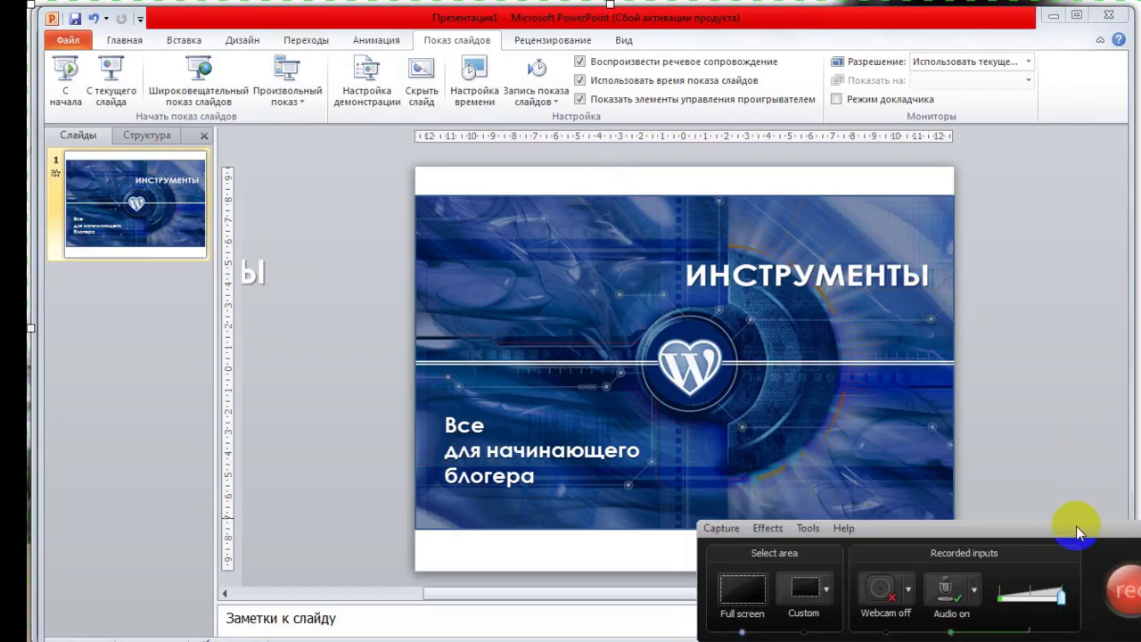
Step: Nudge the recorder panel left and start recording the PowerPoint title slide
{"action": "left_click_drag", "start_coordinate": [1076, 526], "coordinate": [1022, 535]}
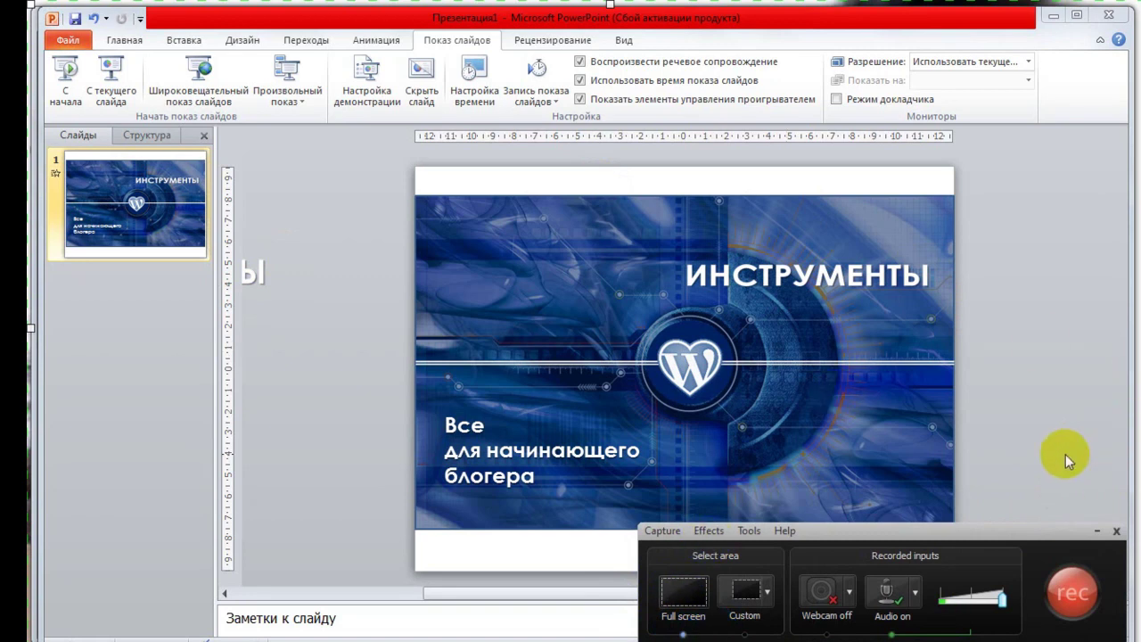
{"action": "left_click", "coordinate": [1074, 600]}
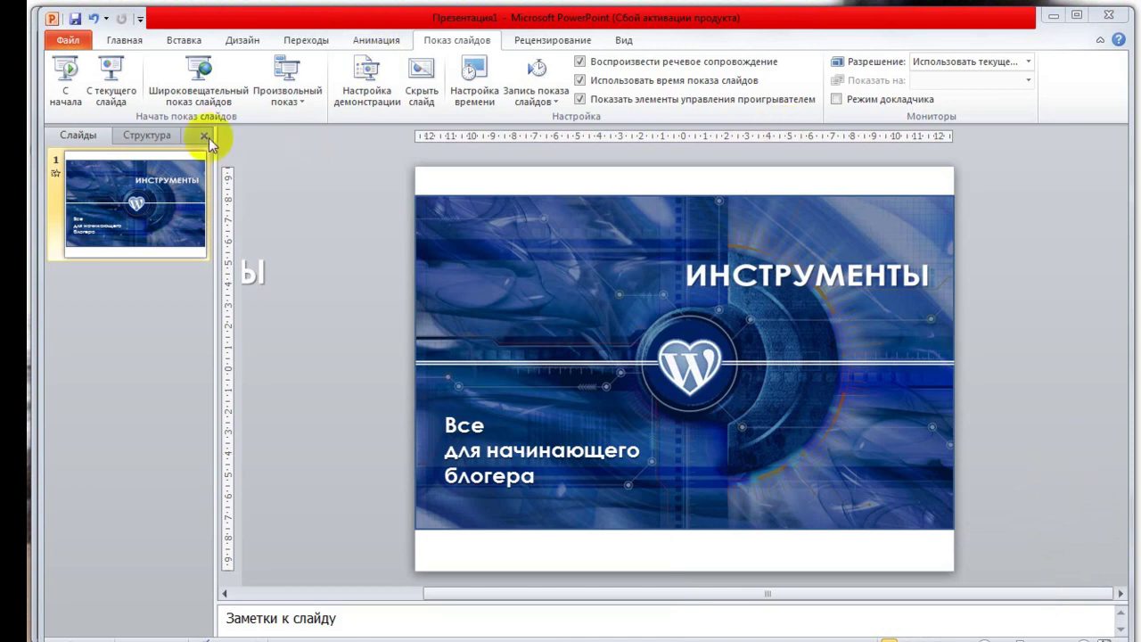
Step: Run the slide show through its three animations, then stop the capture with F10
{"action": "left_click", "coordinate": [118, 81]}
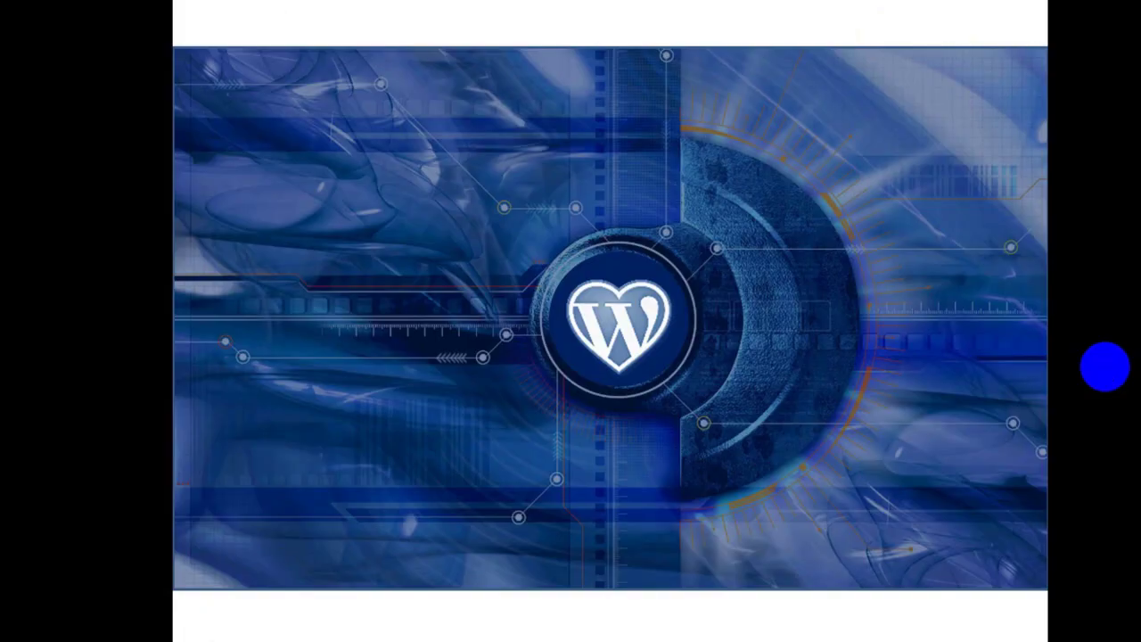
{"action": "left_click", "coordinate": [1104, 366]}
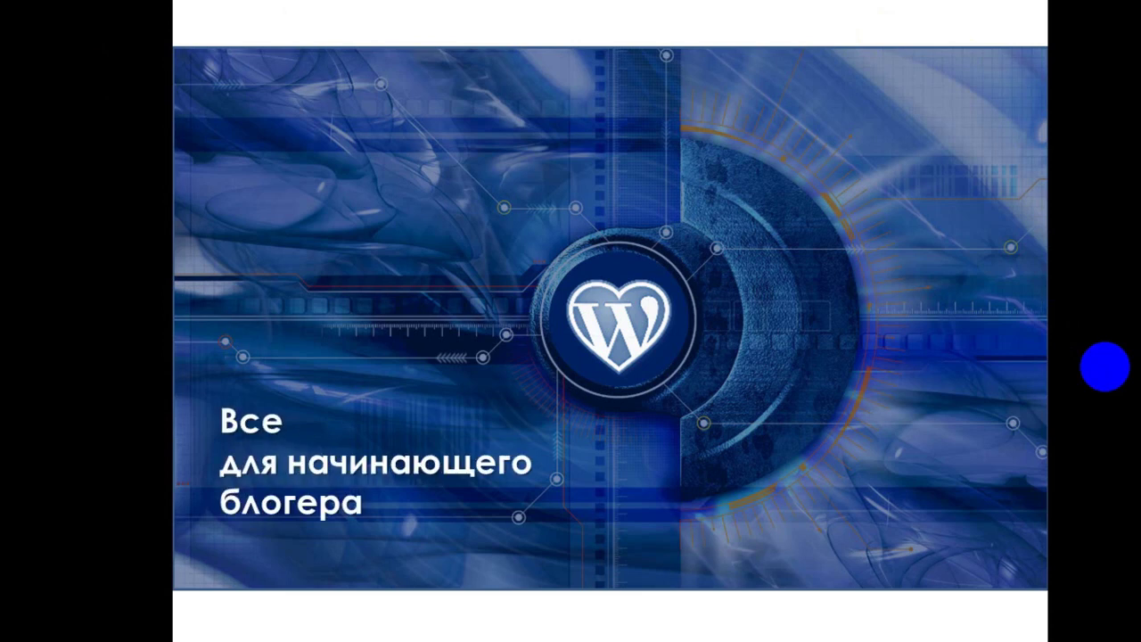
{"action": "left_click", "coordinate": [1105, 366]}
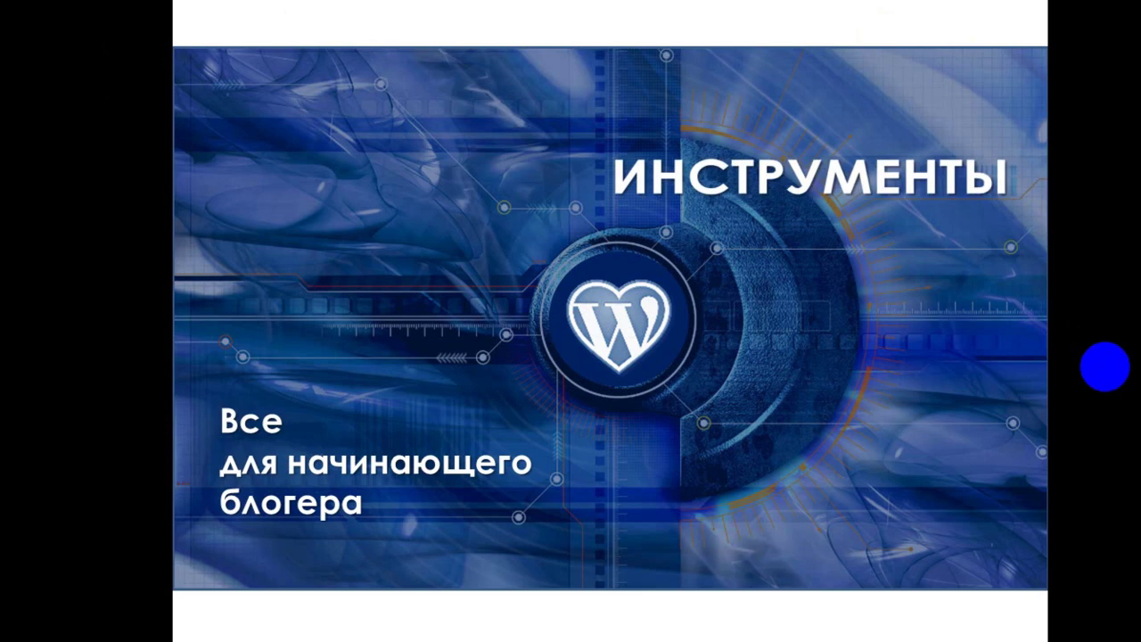
{"action": "left_click", "coordinate": [1104, 366]}
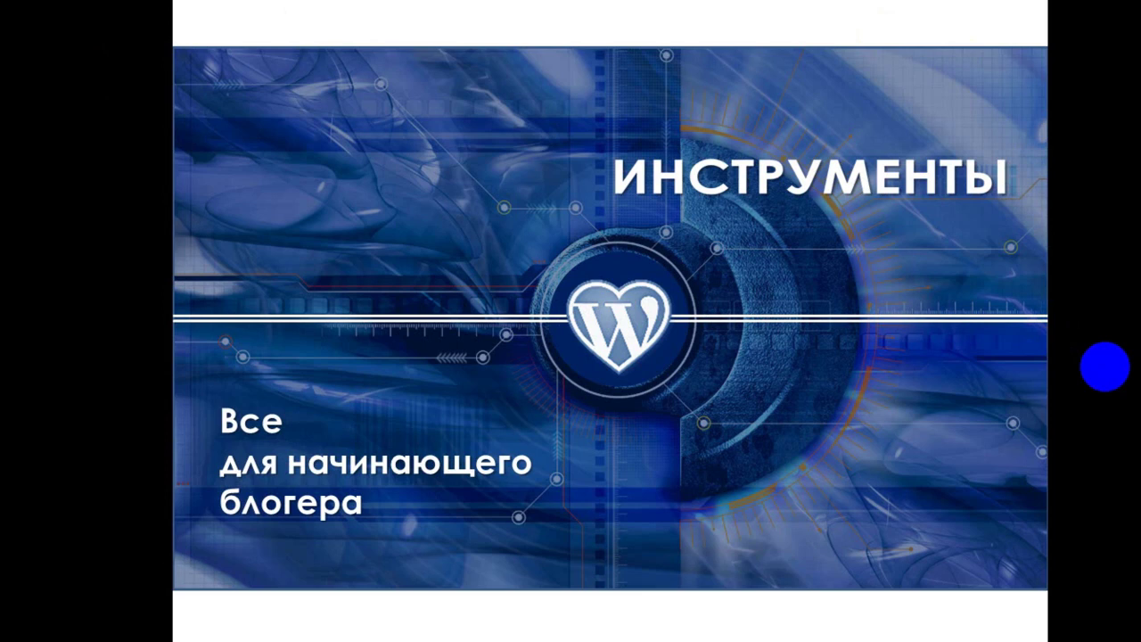
{"action": "key", "text": "F10"}
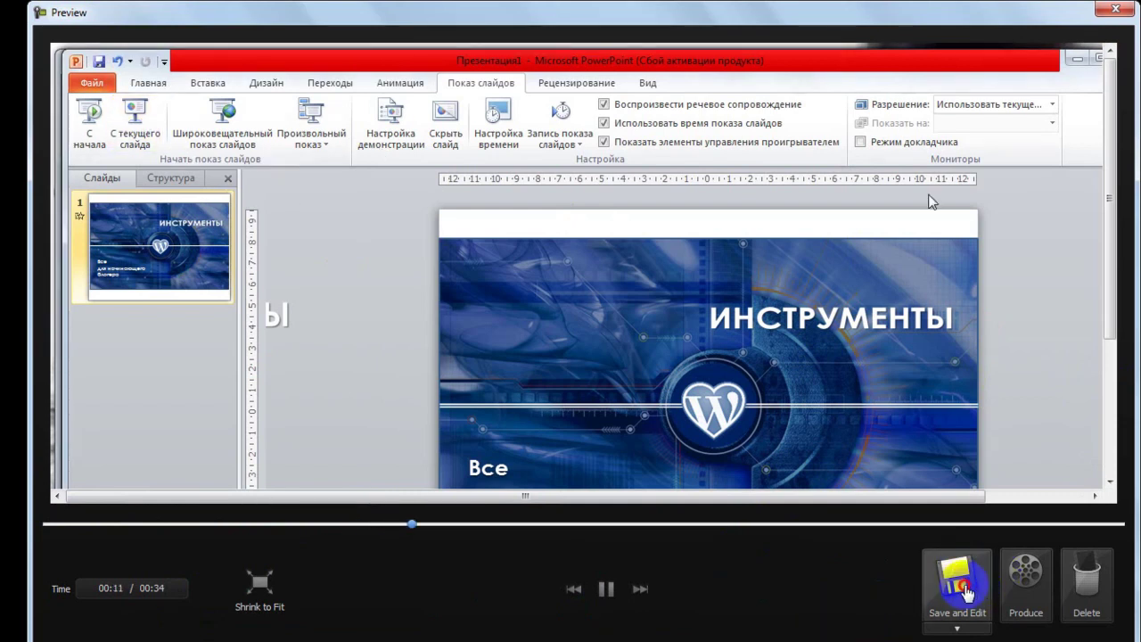
Step: Save the capture as 'заставка' with Save and Edit
{"action": "left_click", "coordinate": [974, 593]}
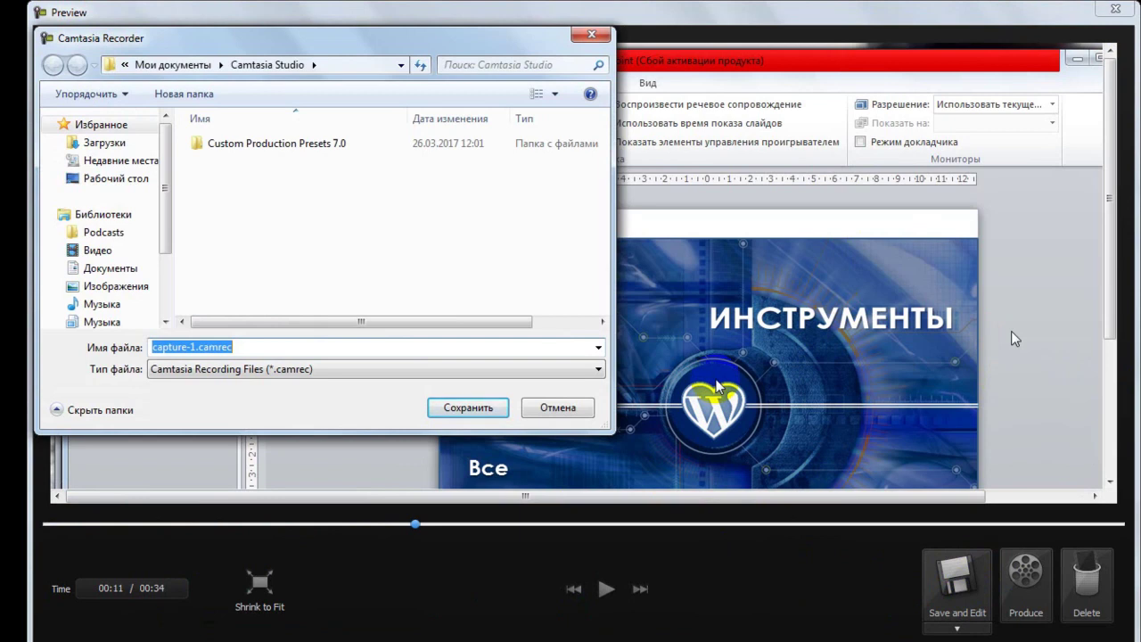
{"action": "type", "text": "заставка"}
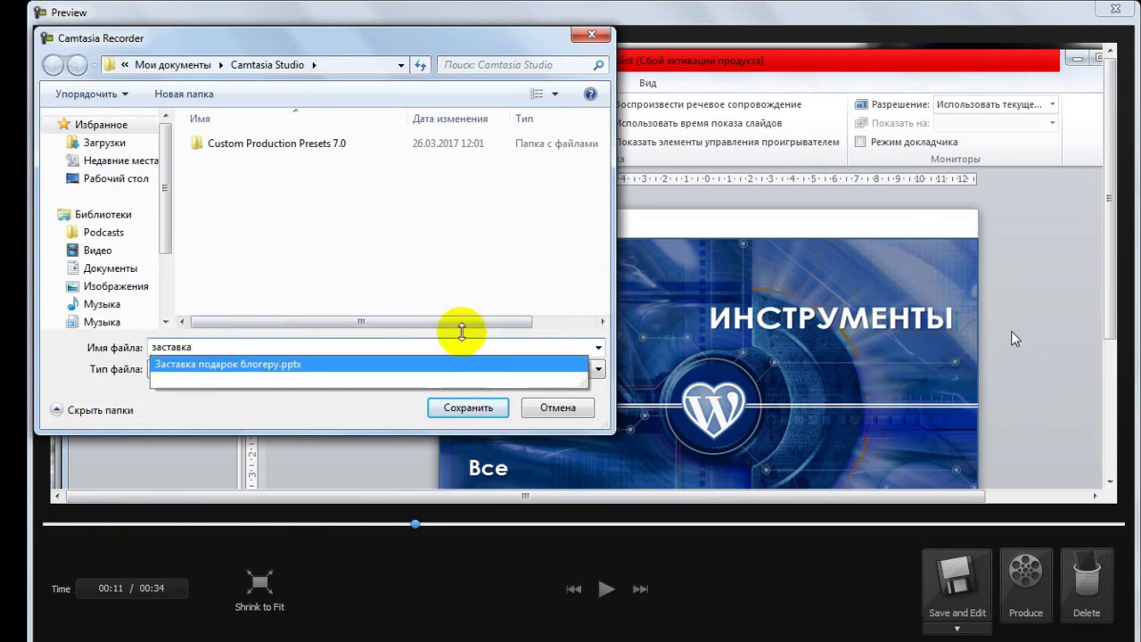
{"action": "left_click", "coordinate": [468, 407]}
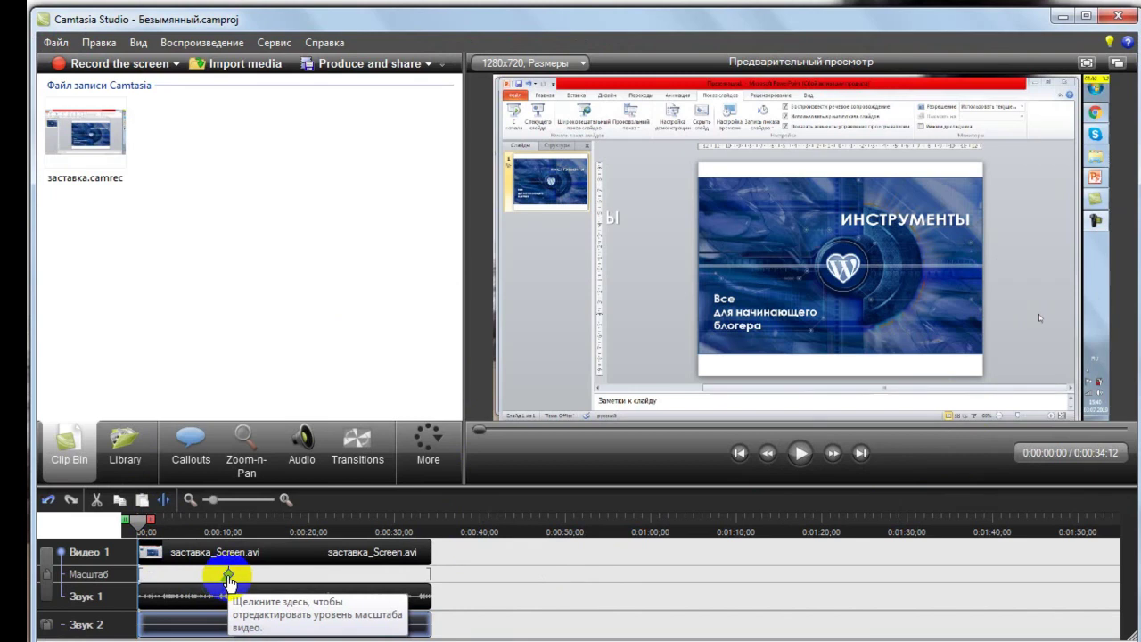
Step: Delete the zoom keyframe from the timeline
{"action": "right_click", "coordinate": [228, 582]}
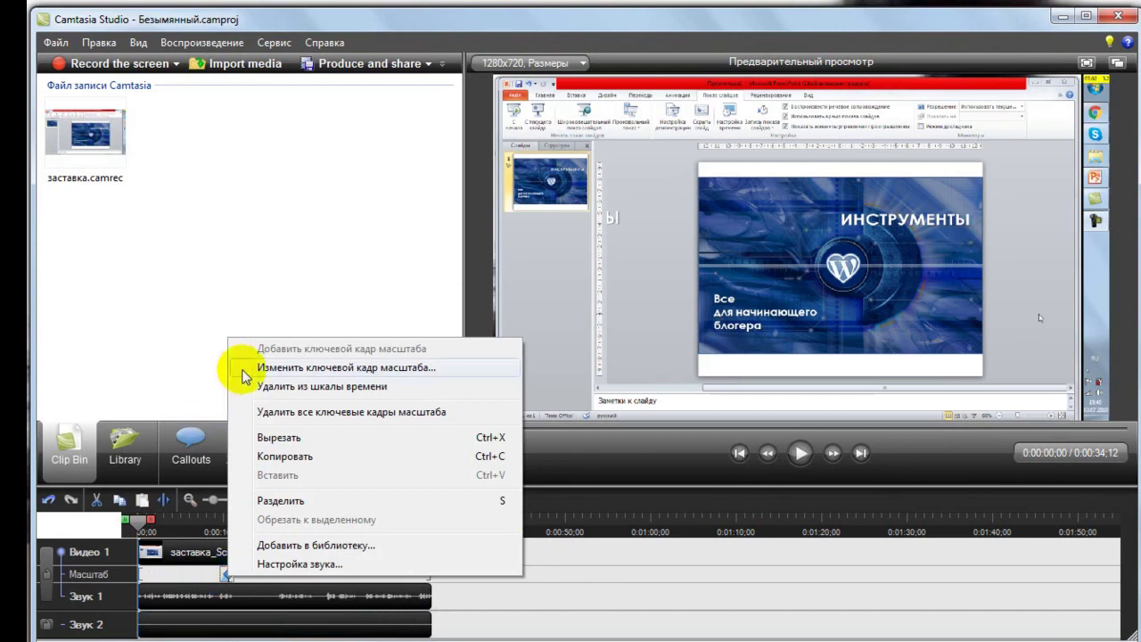
{"action": "left_click", "coordinate": [299, 386]}
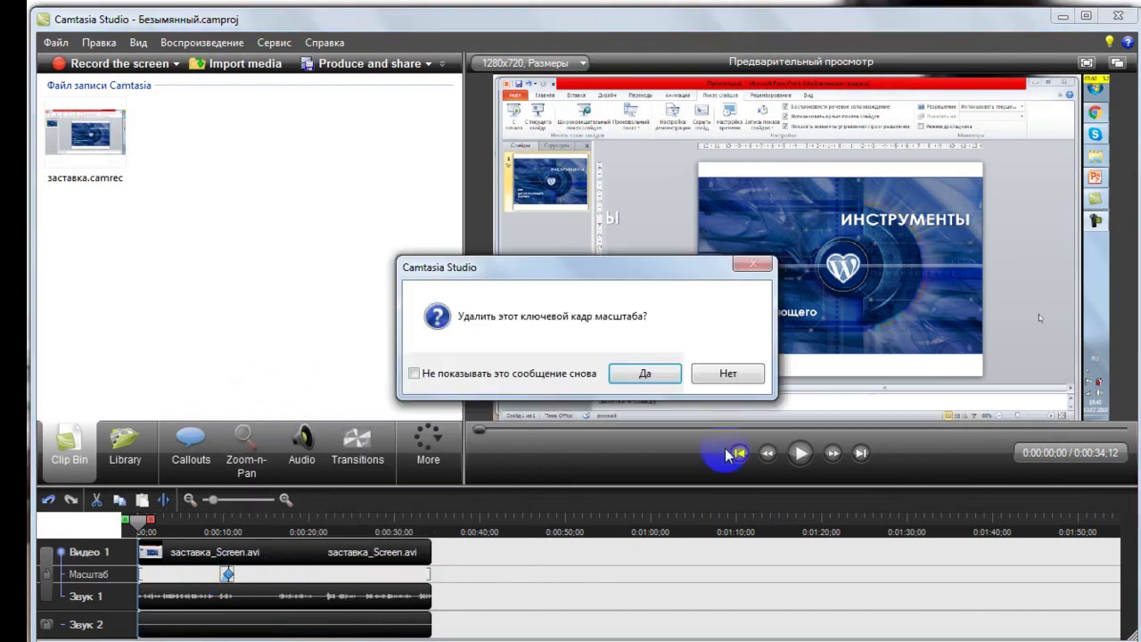
{"action": "left_click", "coordinate": [644, 373]}
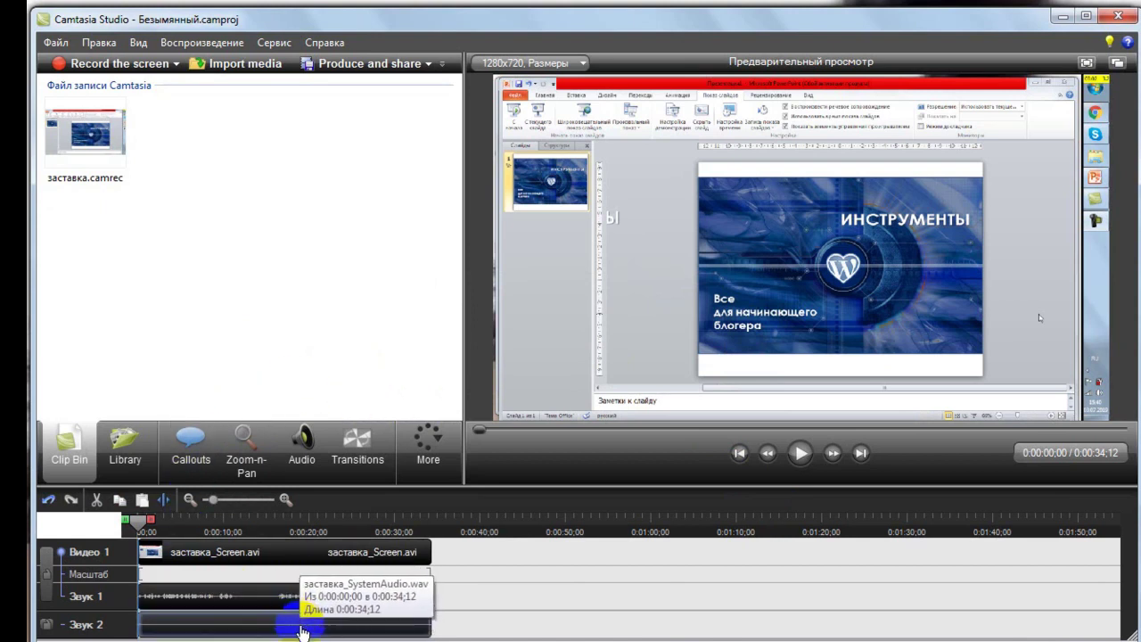
Step: Remove the заставка_SystemAudio.wav clip from the Звук 2 track
{"action": "left_click", "coordinate": [301, 629]}
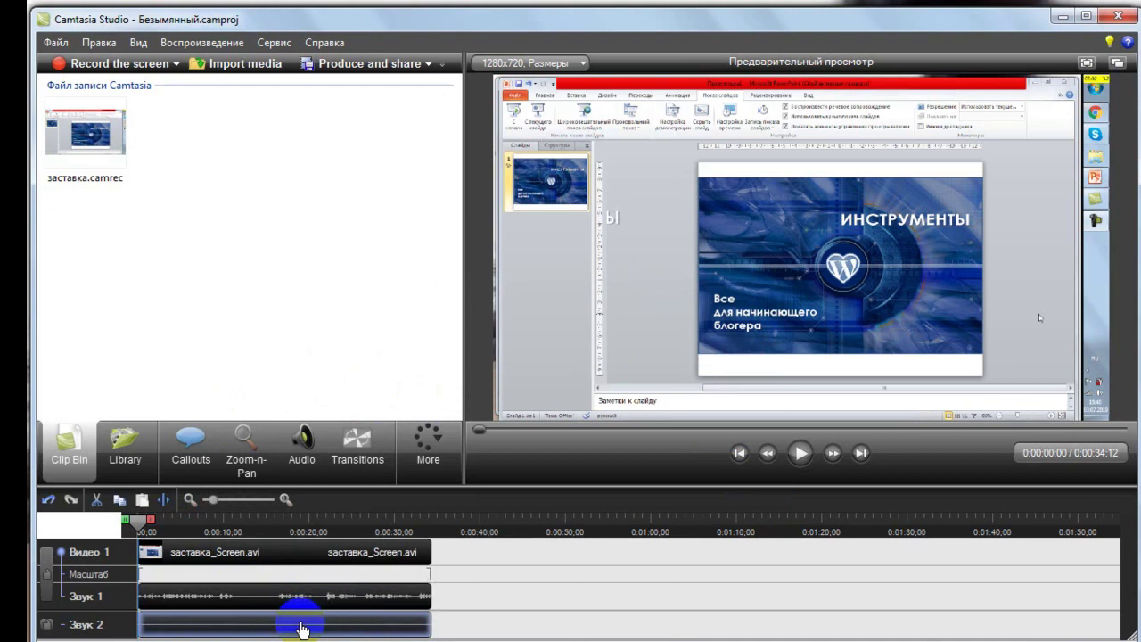
{"action": "right_click", "coordinate": [301, 629]}
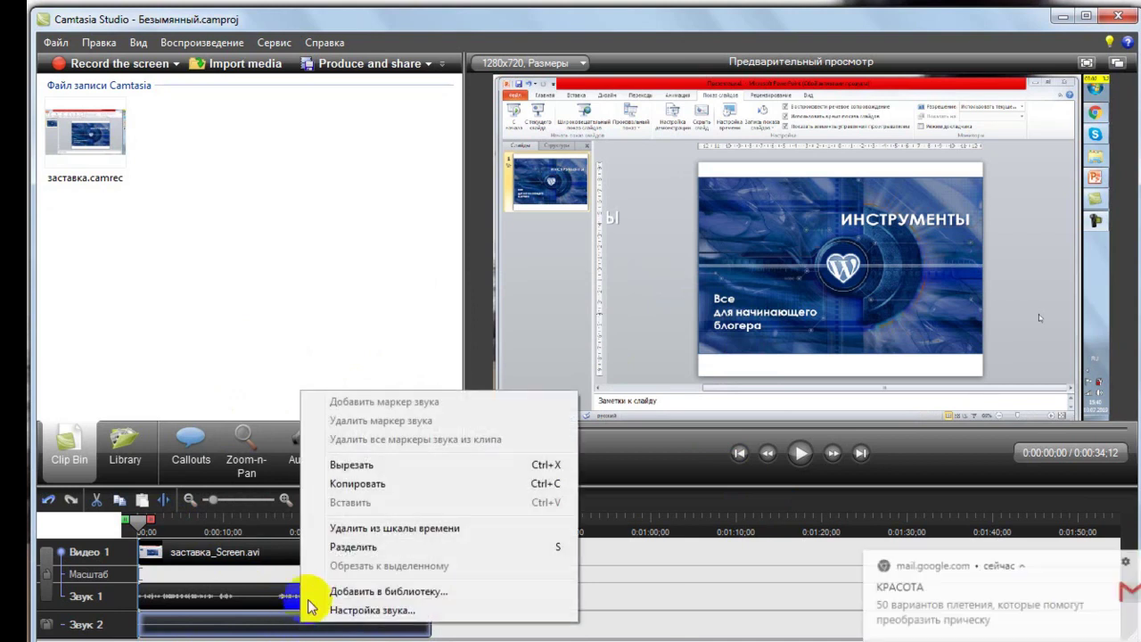
{"action": "left_click", "coordinate": [386, 530]}
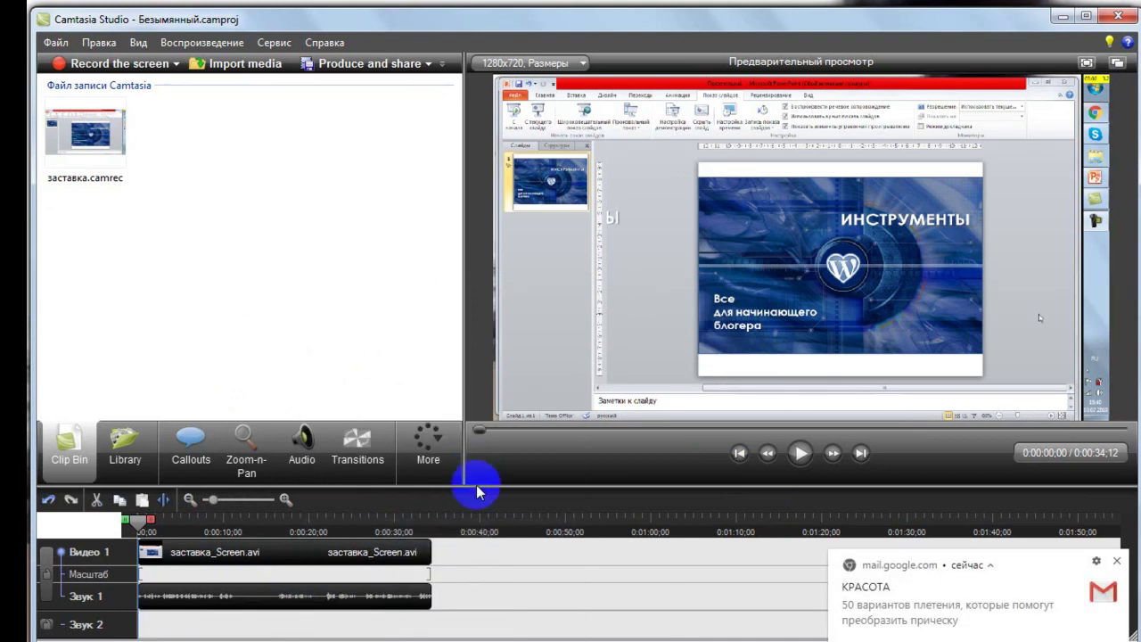
{"action": "left_click", "coordinate": [1116, 561]}
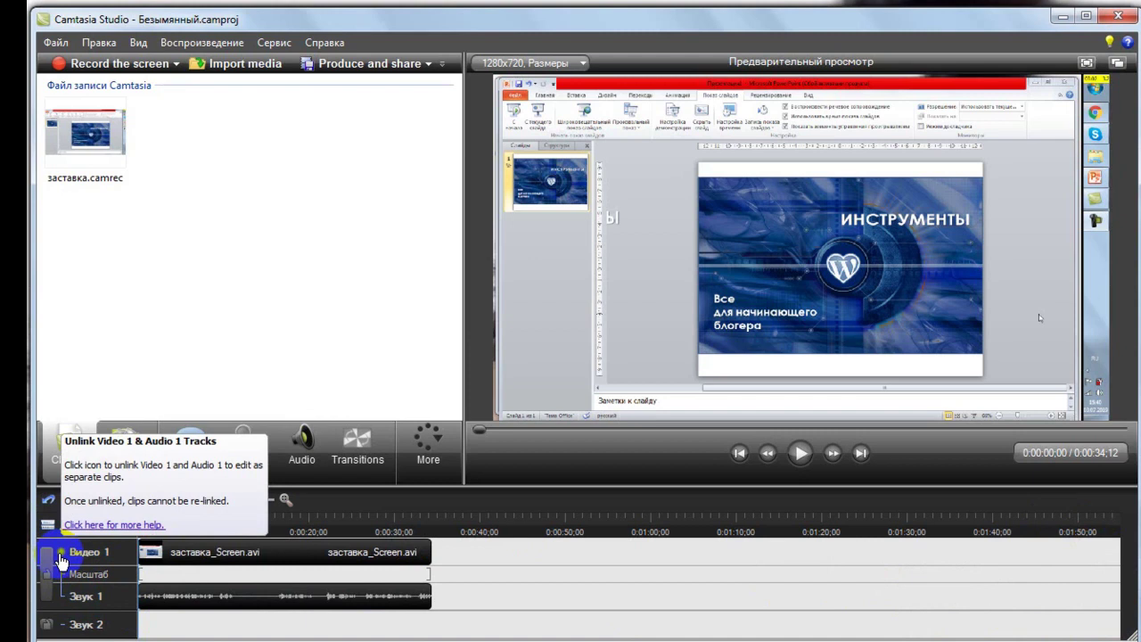
Step: Permanently unlink the Звук 1 audio from Видео 1 and select the separated audio clip
{"action": "left_click", "coordinate": [61, 554]}
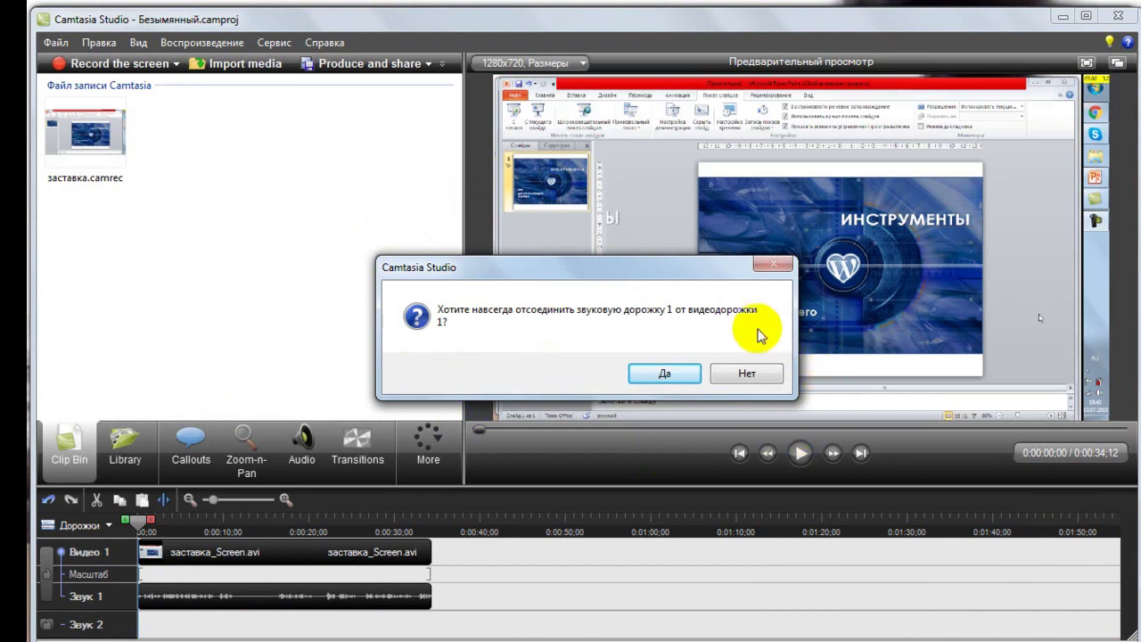
{"action": "left_click", "coordinate": [662, 375]}
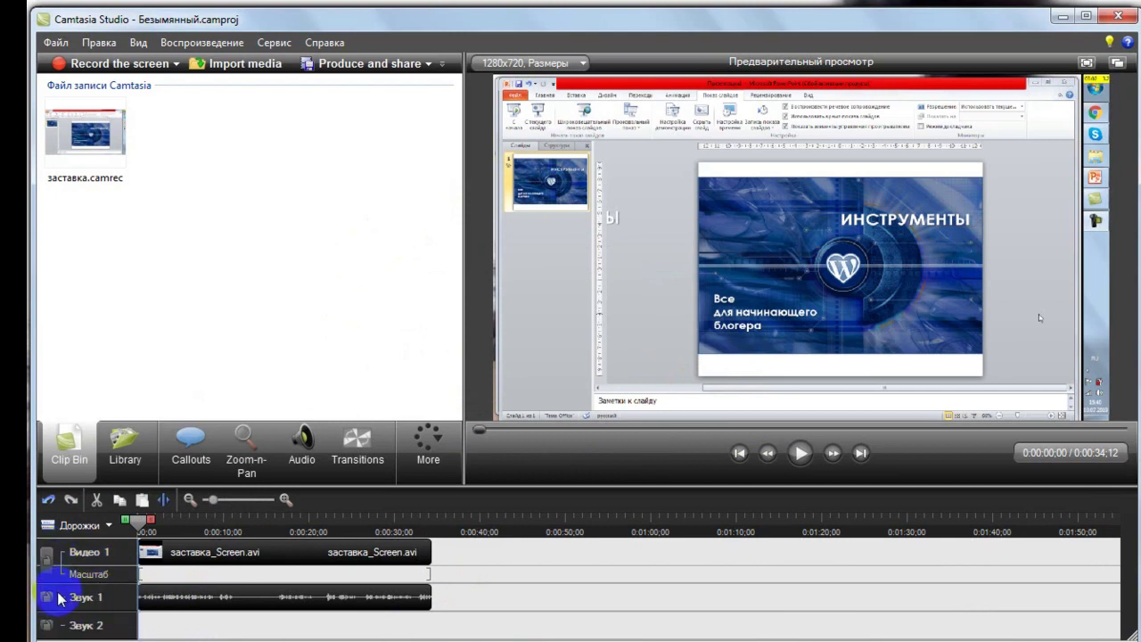
{"action": "left_click", "coordinate": [202, 604]}
Step: Delete the separated Звук 1 audio clip from the timeline
{"action": "right_click", "coordinate": [203, 604]}
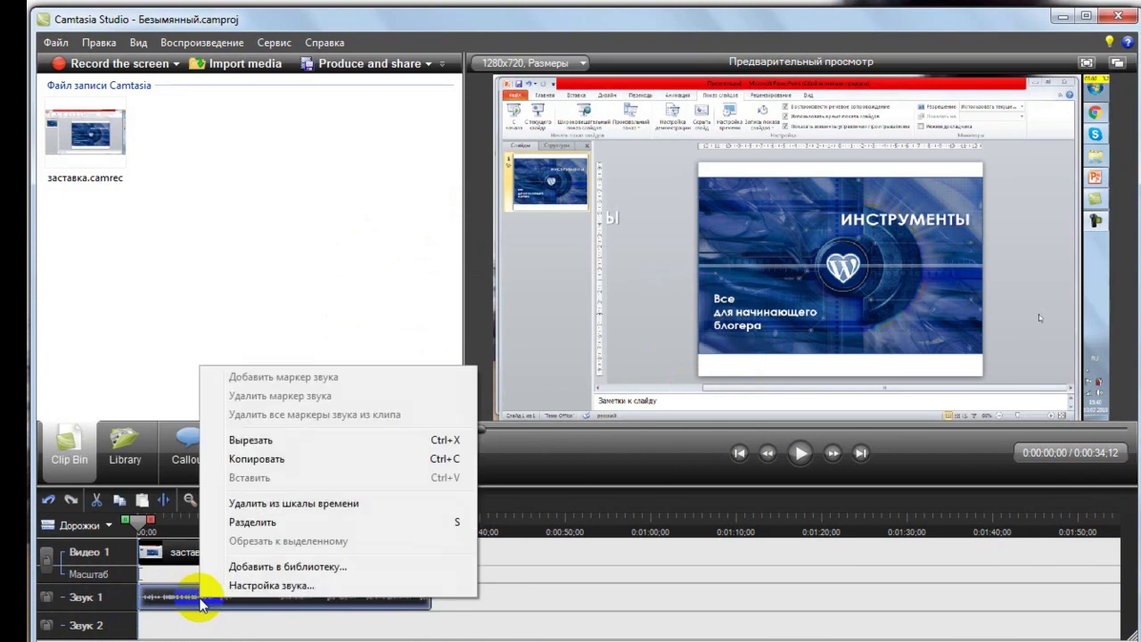
{"action": "left_click", "coordinate": [258, 503]}
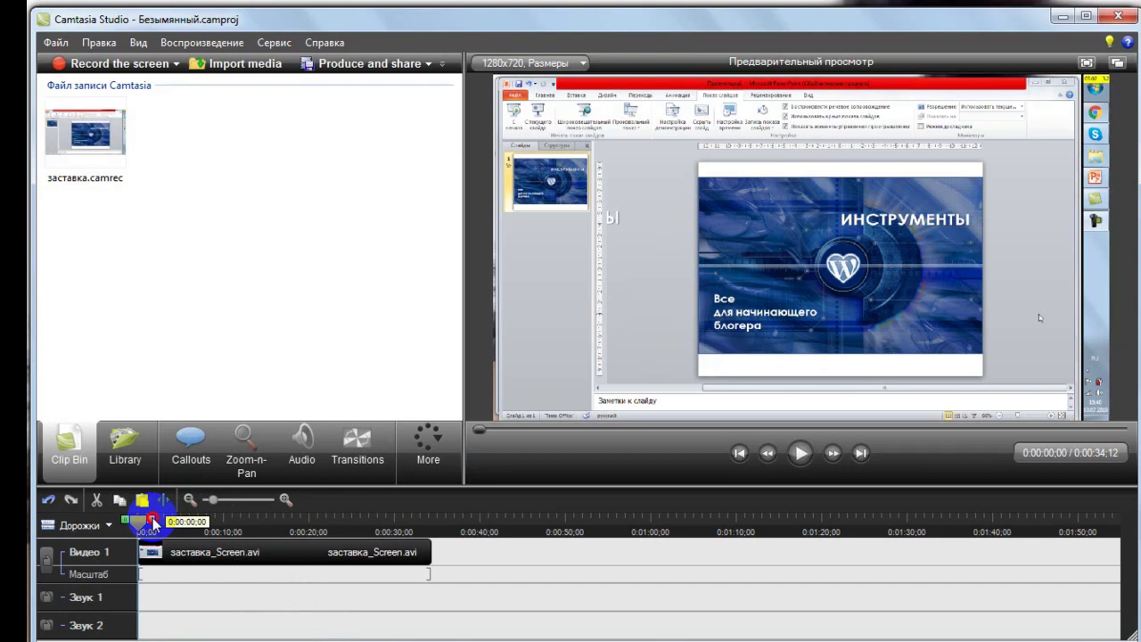
Step: Select the first 15 seconds of the timeline and cut them, leaving an 18:27 clip
{"action": "left_click_drag", "start_coordinate": [153, 524], "coordinate": [194, 524]}
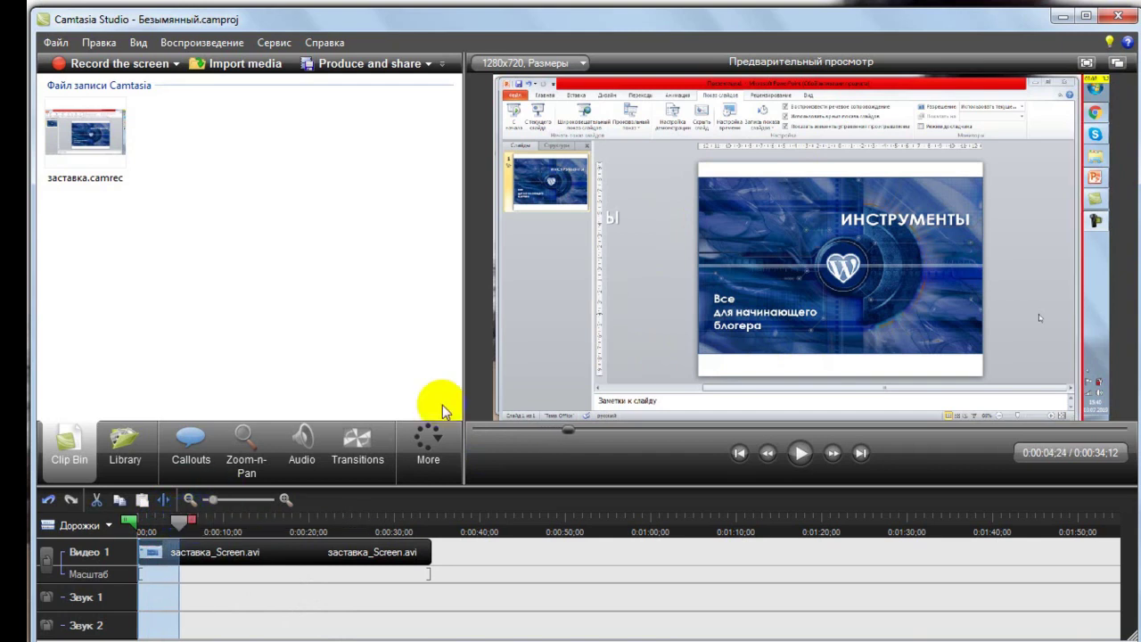
{"action": "left_click_drag", "start_coordinate": [192, 522], "coordinate": [283, 540]}
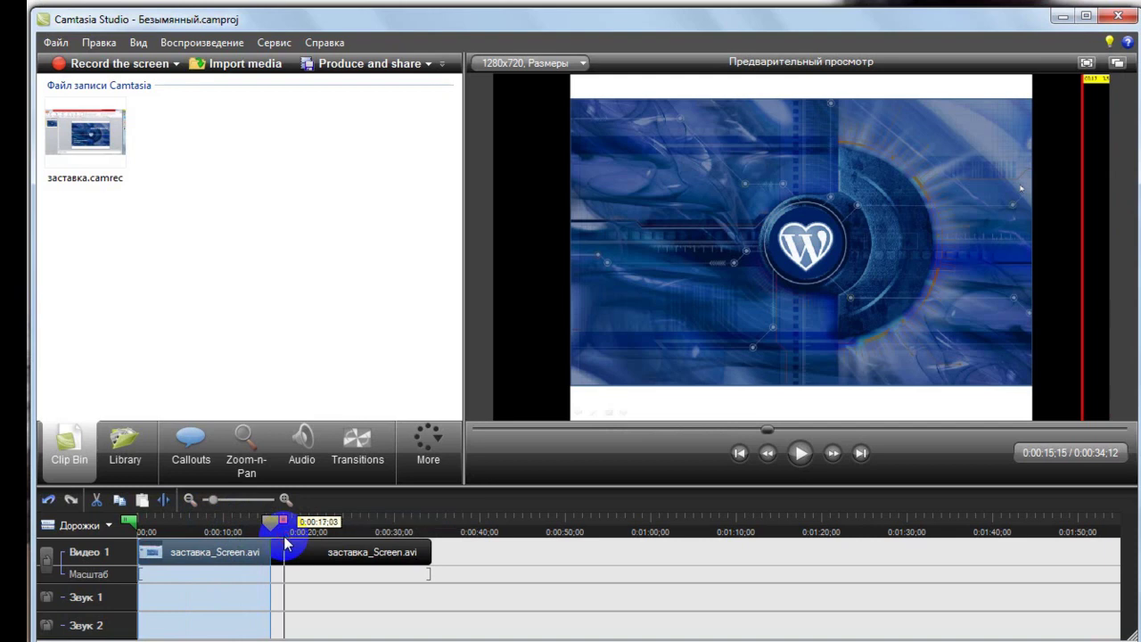
{"action": "left_click", "coordinate": [93, 500]}
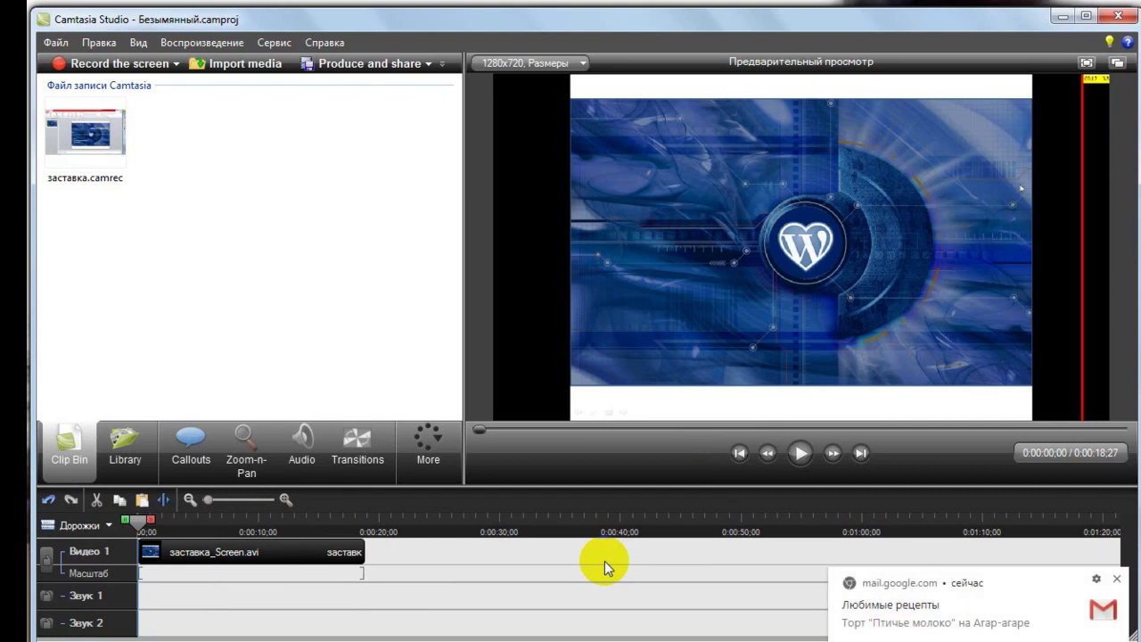
{"action": "left_click", "coordinate": [764, 525]}
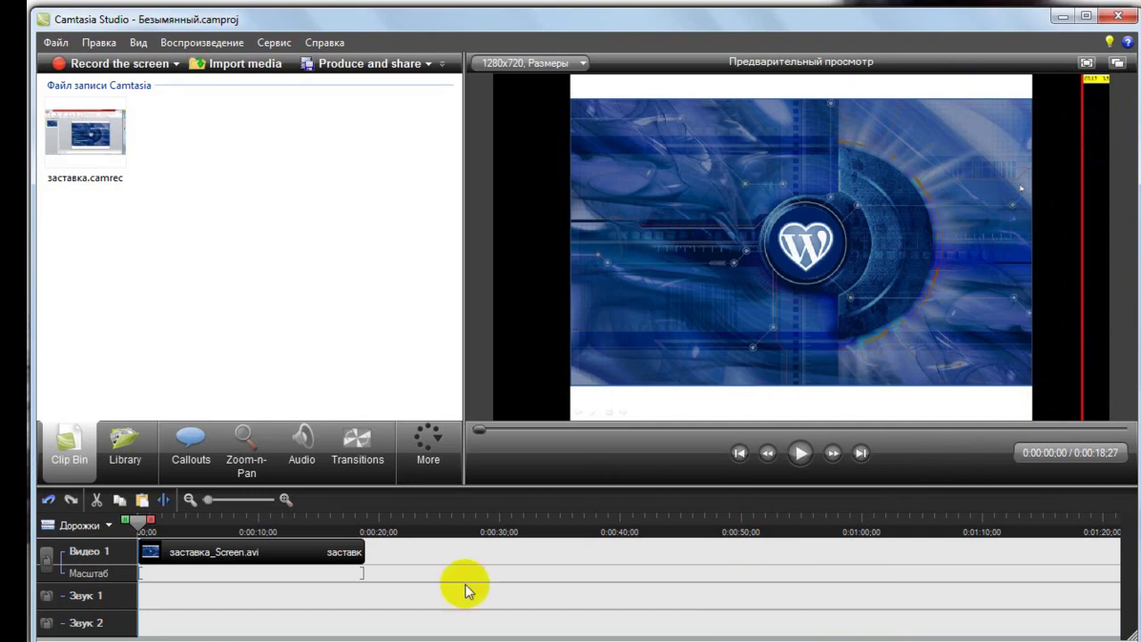
Step: Frame the zoom rectangle around the title area in Zoom-n-Pan at about 123%
{"action": "left_click", "coordinate": [246, 447]}
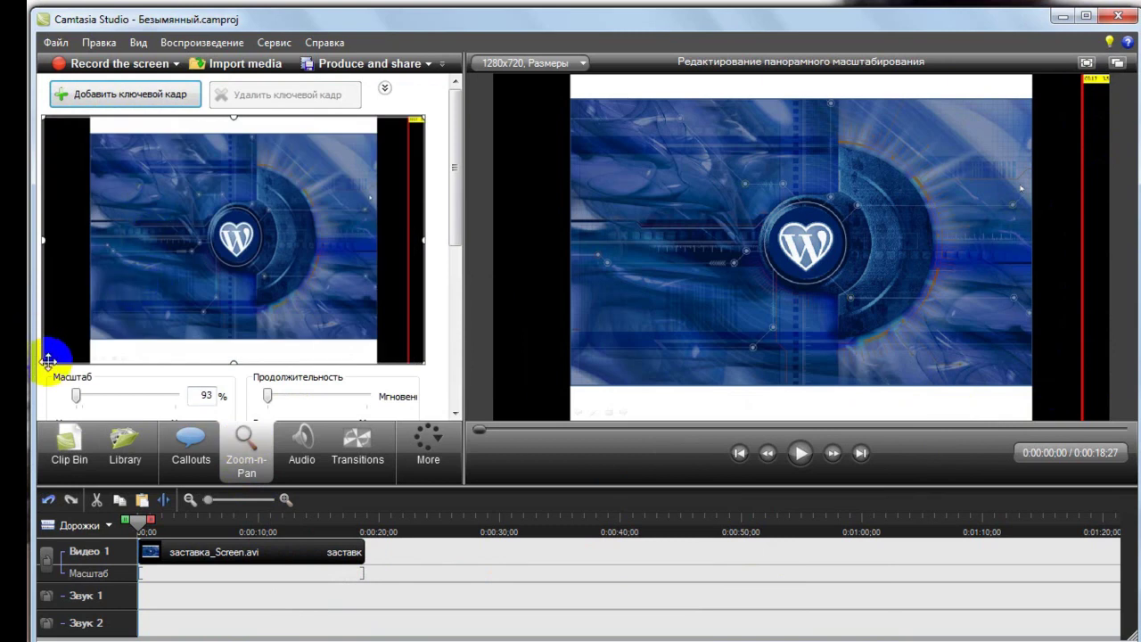
{"action": "left_click_drag", "start_coordinate": [48, 360], "coordinate": [86, 336]}
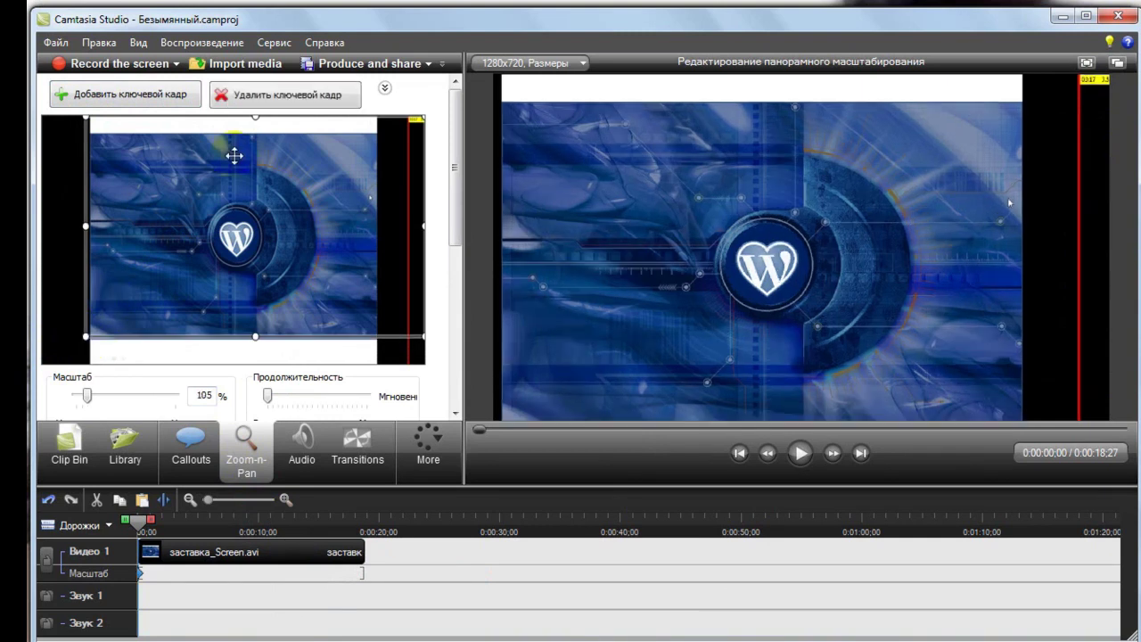
{"action": "left_click_drag", "start_coordinate": [425, 114], "coordinate": [340, 129]}
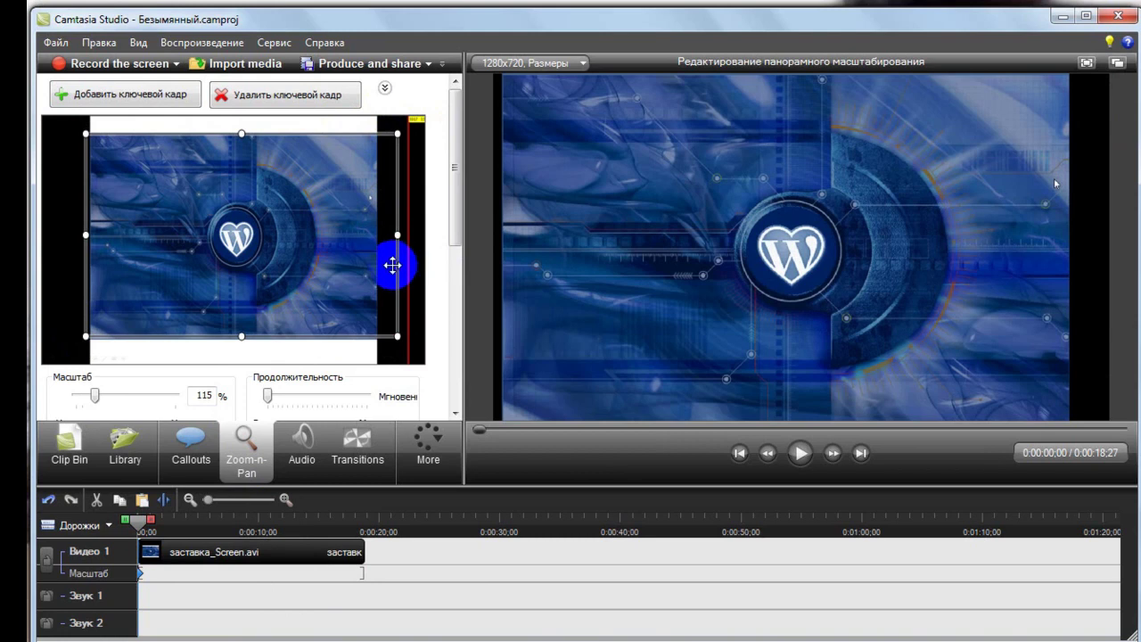
{"action": "left_click_drag", "start_coordinate": [392, 265], "coordinate": [384, 265]}
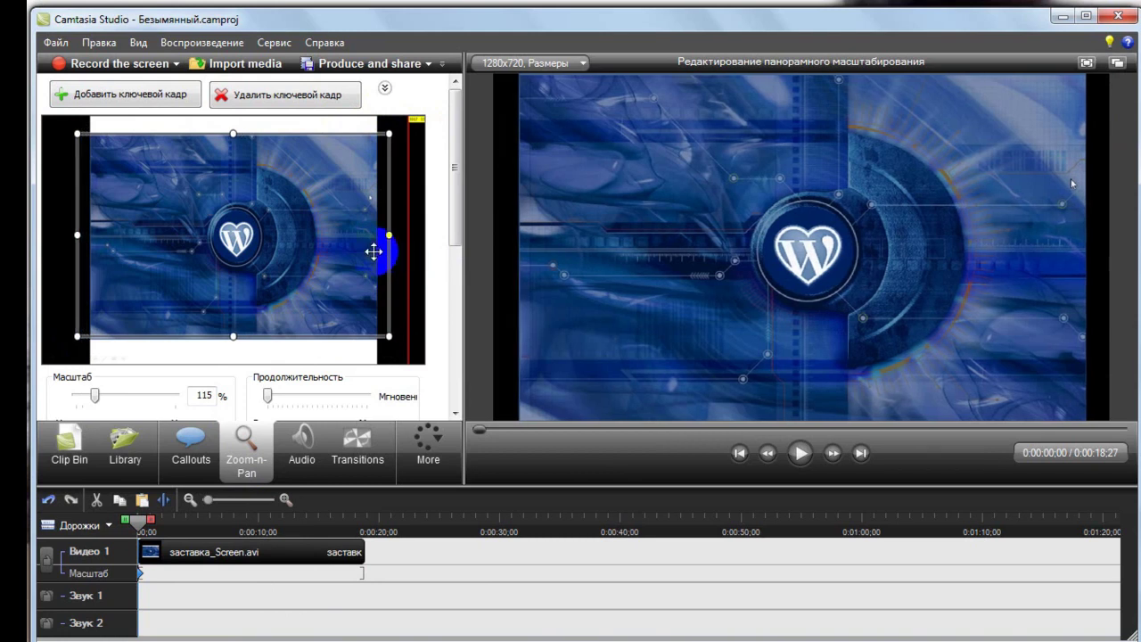
{"action": "left_click_drag", "start_coordinate": [390, 132], "coordinate": [372, 140]}
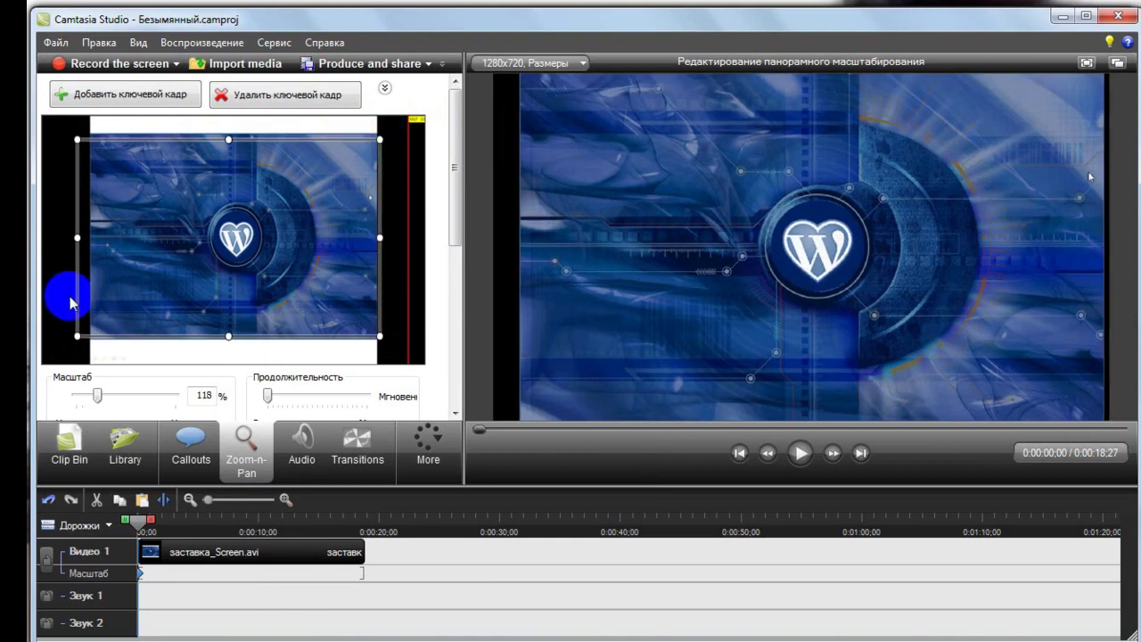
{"action": "left_click", "coordinate": [78, 337]}
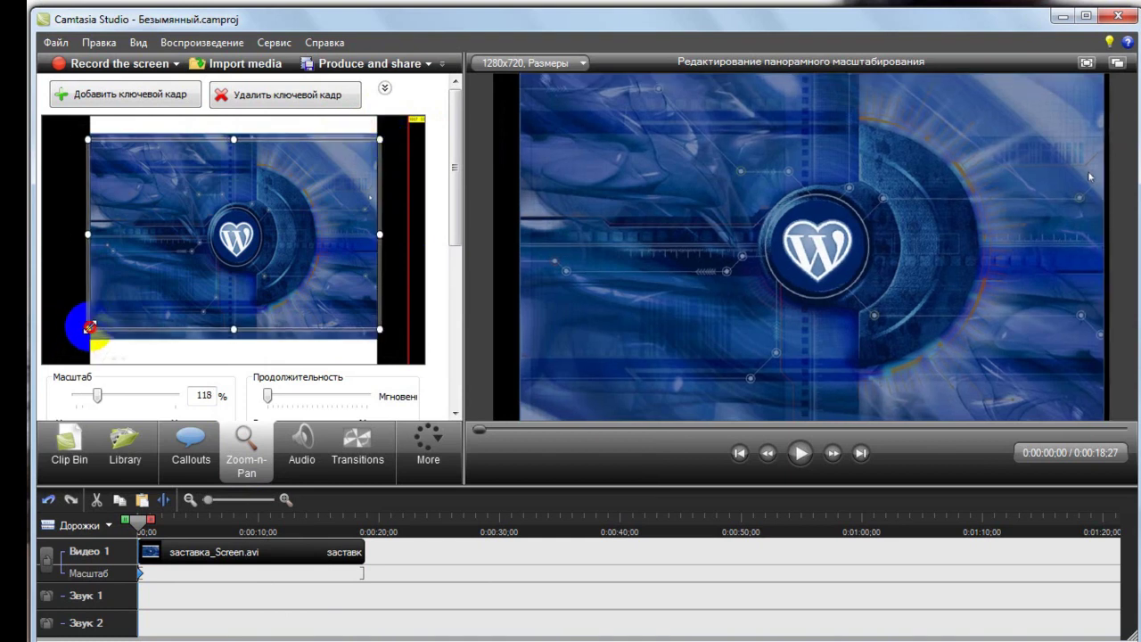
{"action": "left_click_drag", "start_coordinate": [81, 335], "coordinate": [89, 328]}
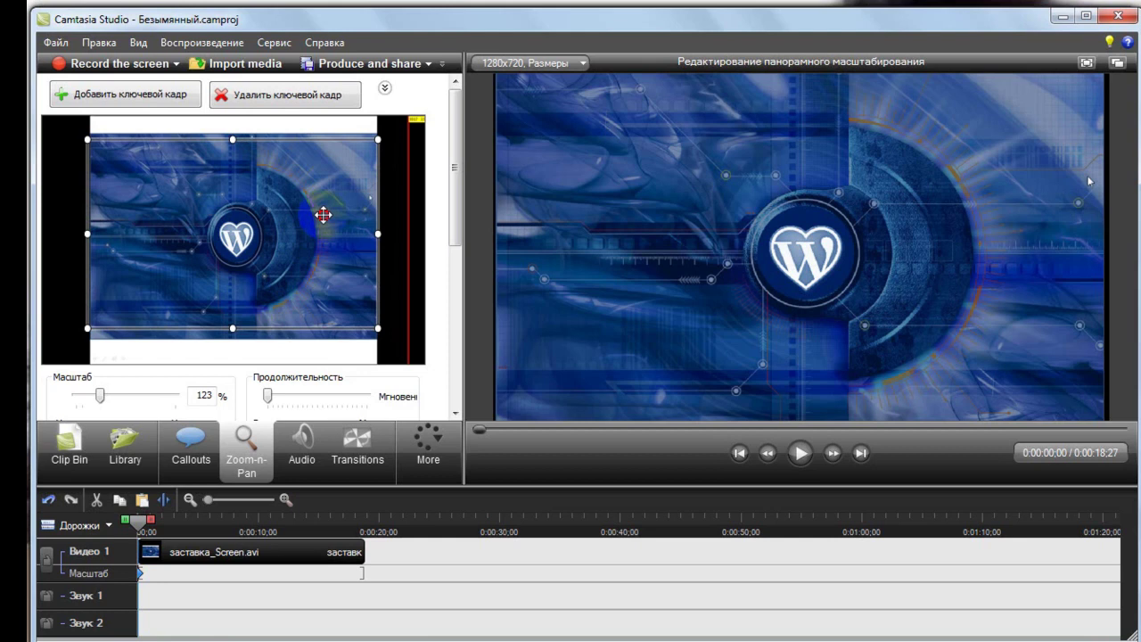
Step: Pause at 0:12:10 and set a 124% zoom keyframe on the ИНСТРУМЕНТЫ title
{"action": "left_click", "coordinate": [800, 454]}
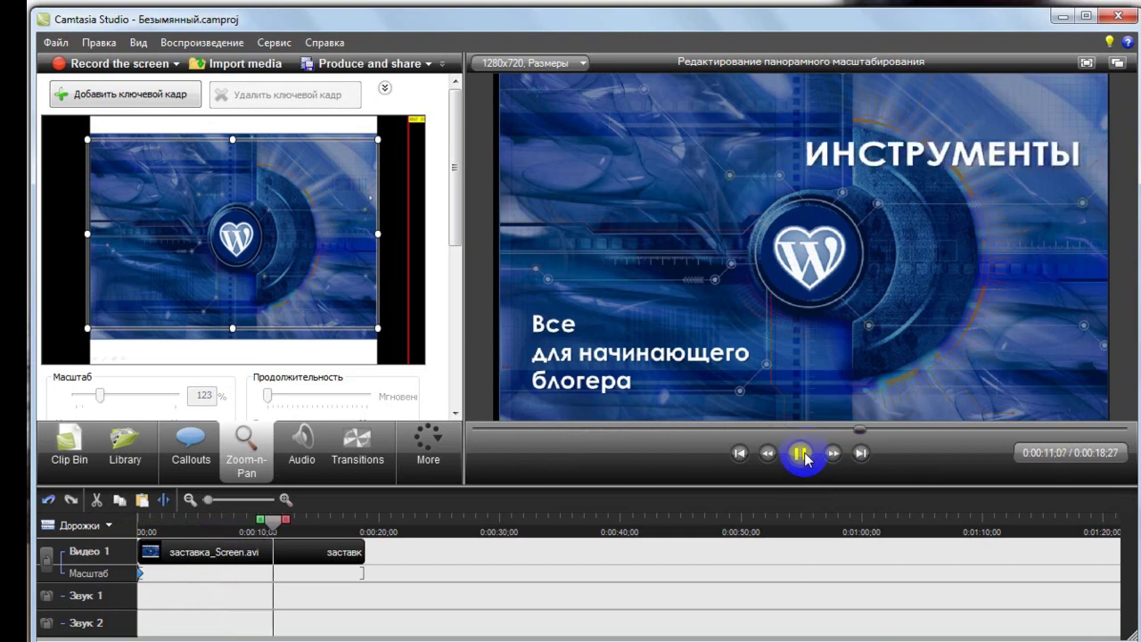
{"action": "left_click", "coordinate": [800, 453]}
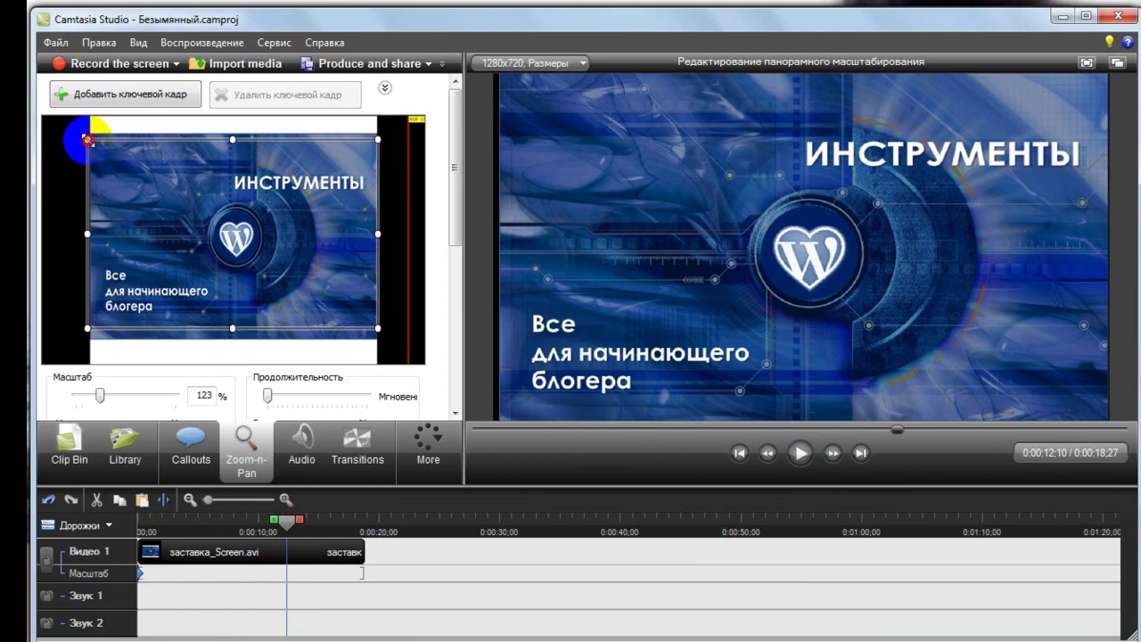
{"action": "left_click_drag", "start_coordinate": [91, 139], "coordinate": [93, 140]}
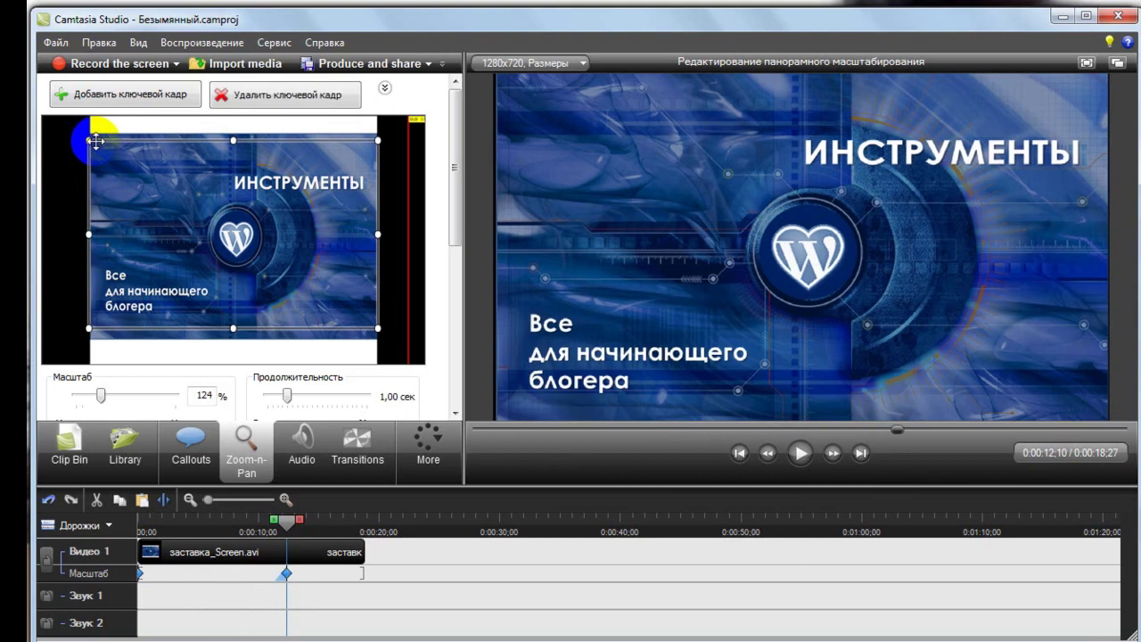
{"action": "left_click", "coordinate": [87, 138]}
{"action": "left_click_drag", "start_coordinate": [87, 136], "coordinate": [90, 138]}
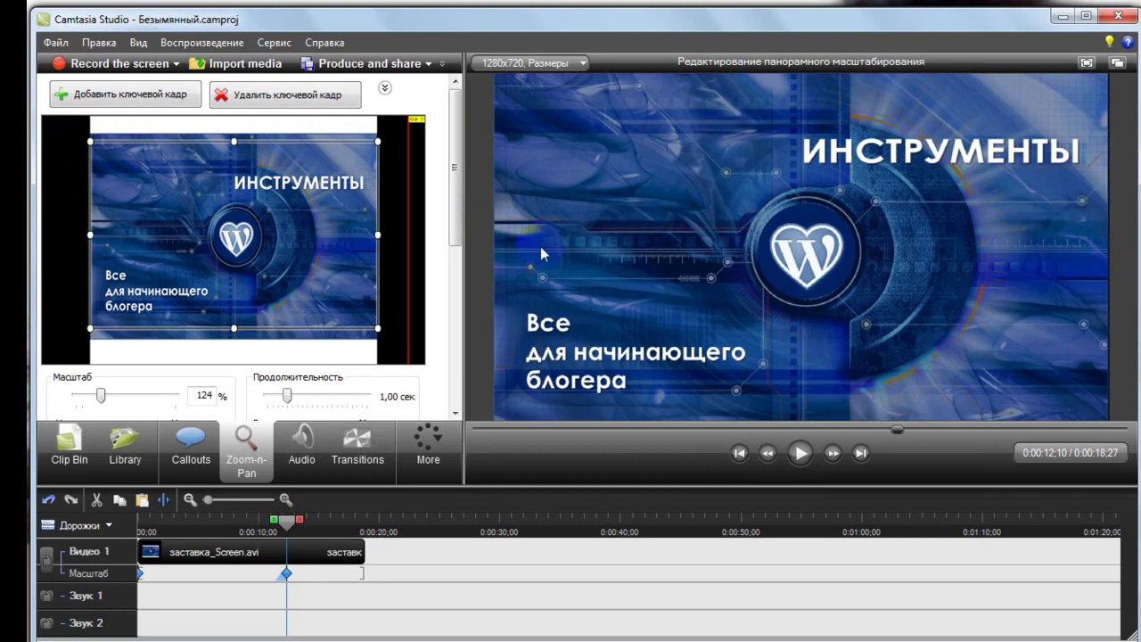
Step: Preview the zoom from 0:00:11;01, then drag the 124% zoom keyframe earlier from 0:00:12;10
{"action": "left_click", "coordinate": [286, 573]}
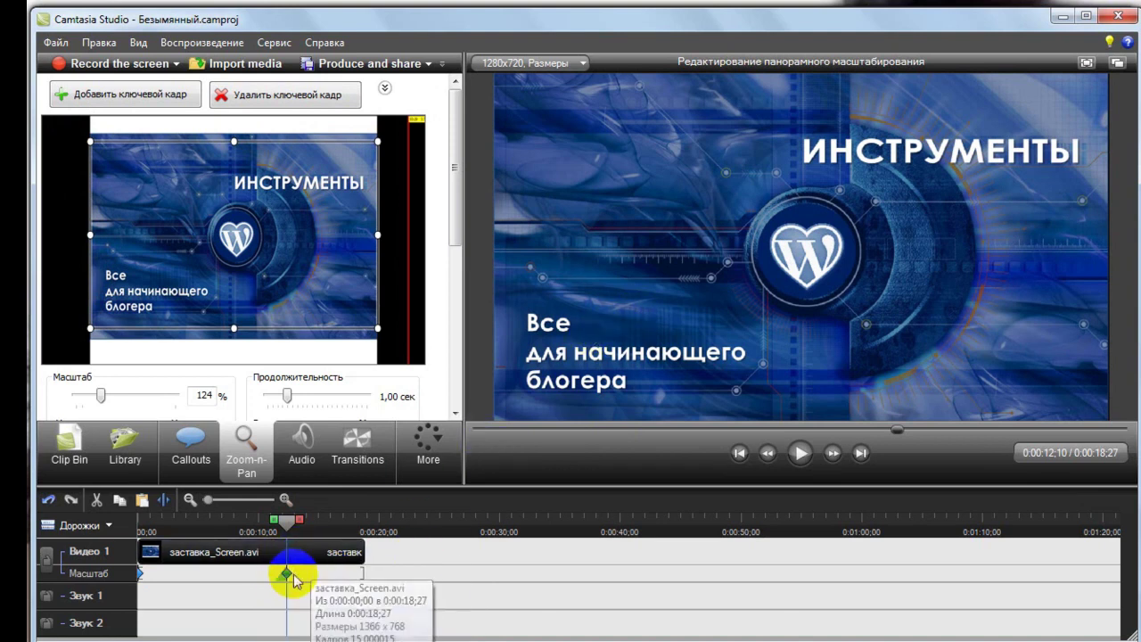
{"action": "left_click_drag", "start_coordinate": [292, 530], "coordinate": [270, 526]}
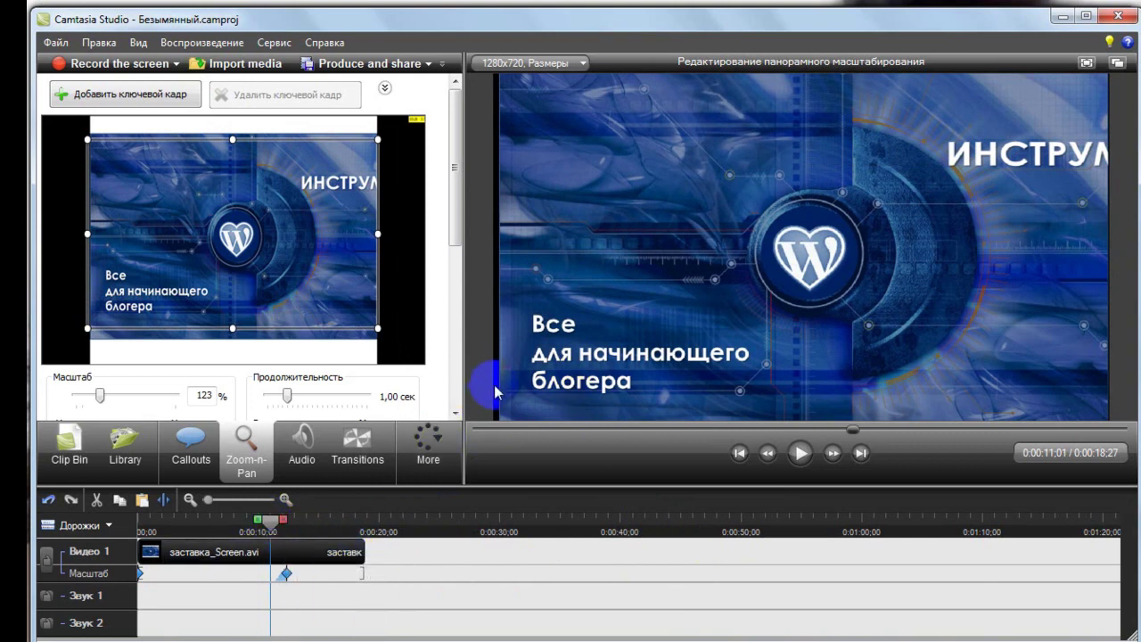
{"action": "left_click", "coordinate": [800, 453]}
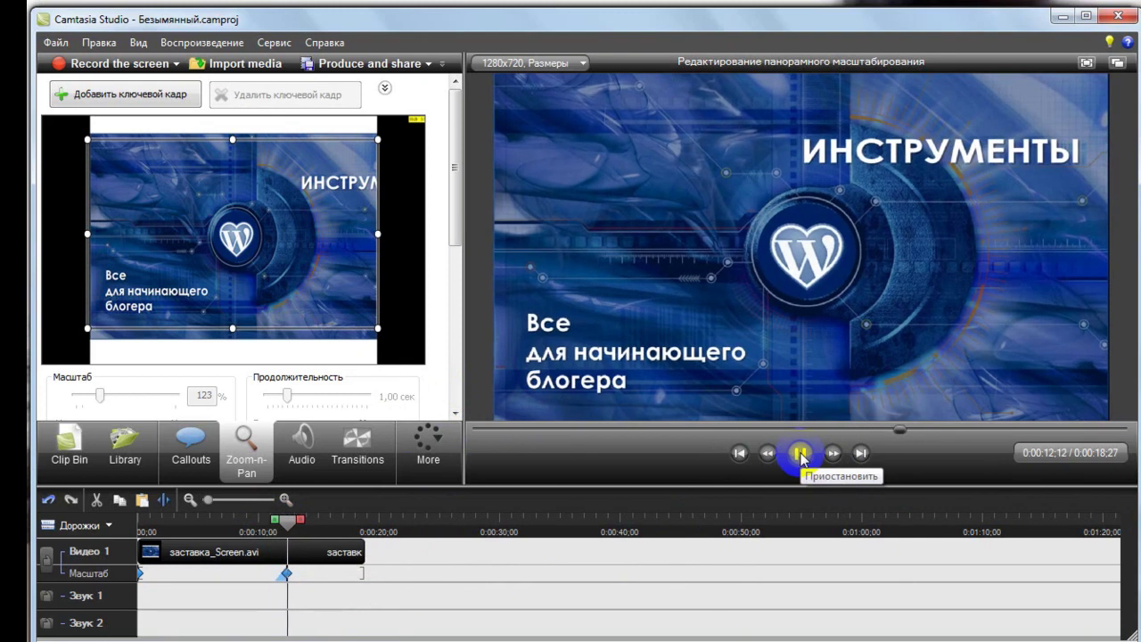
{"action": "left_click", "coordinate": [801, 453]}
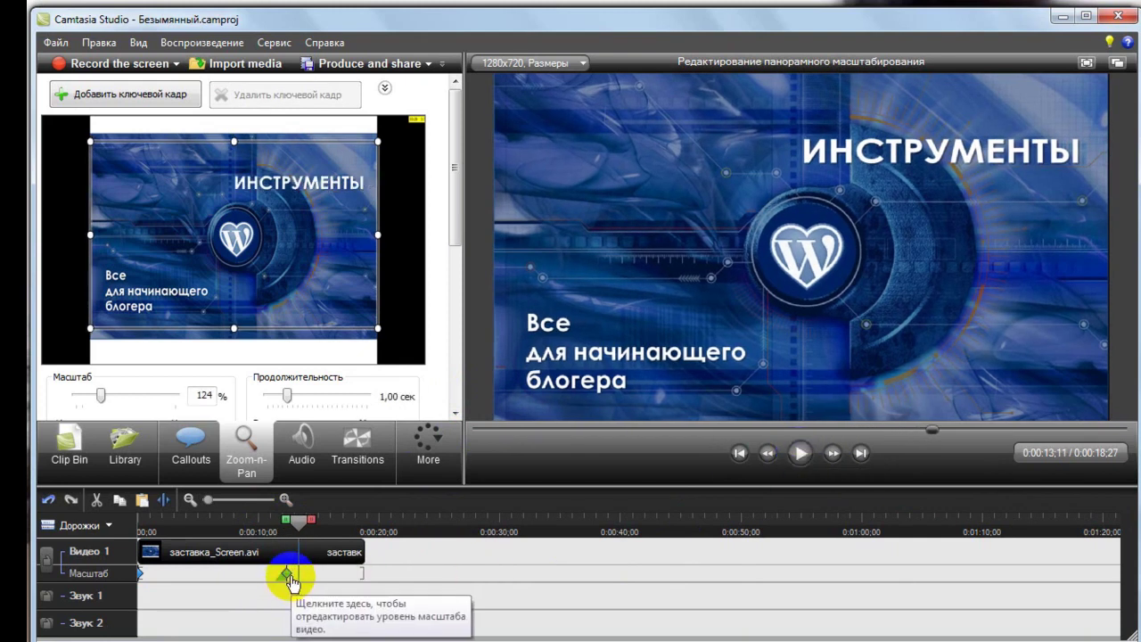
{"action": "left_click_drag", "start_coordinate": [288, 575], "coordinate": [213, 572]}
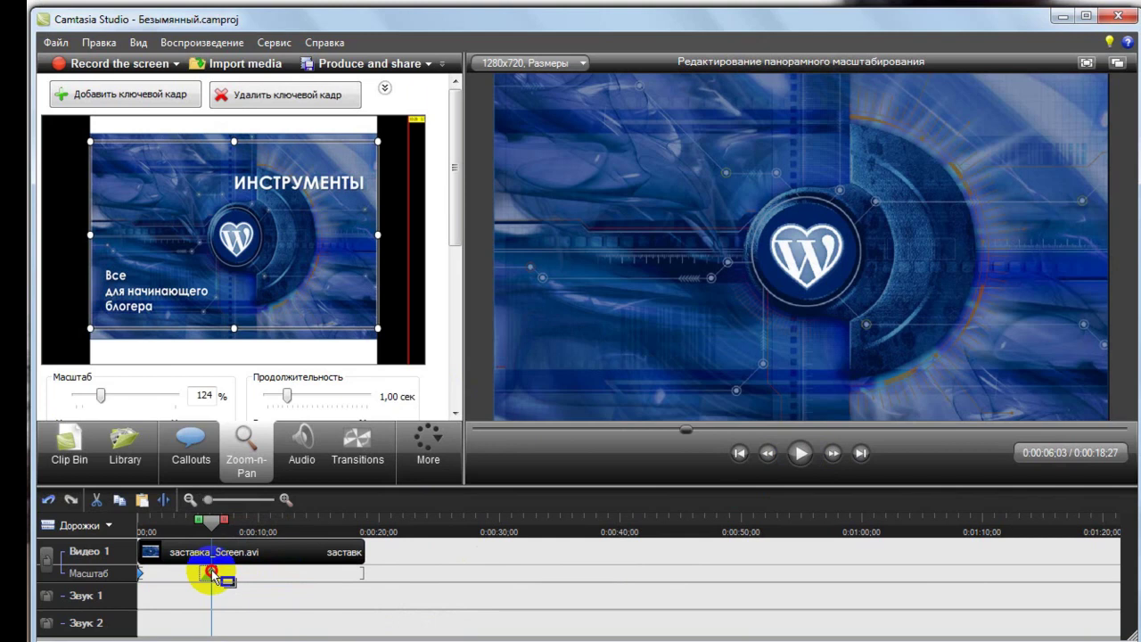
Step: Settle the zoom keyframe near 0:00:06;03 and mark the timeline range from 0:00:00;00 up to it
{"action": "left_click_drag", "start_coordinate": [214, 573], "coordinate": [214, 576]}
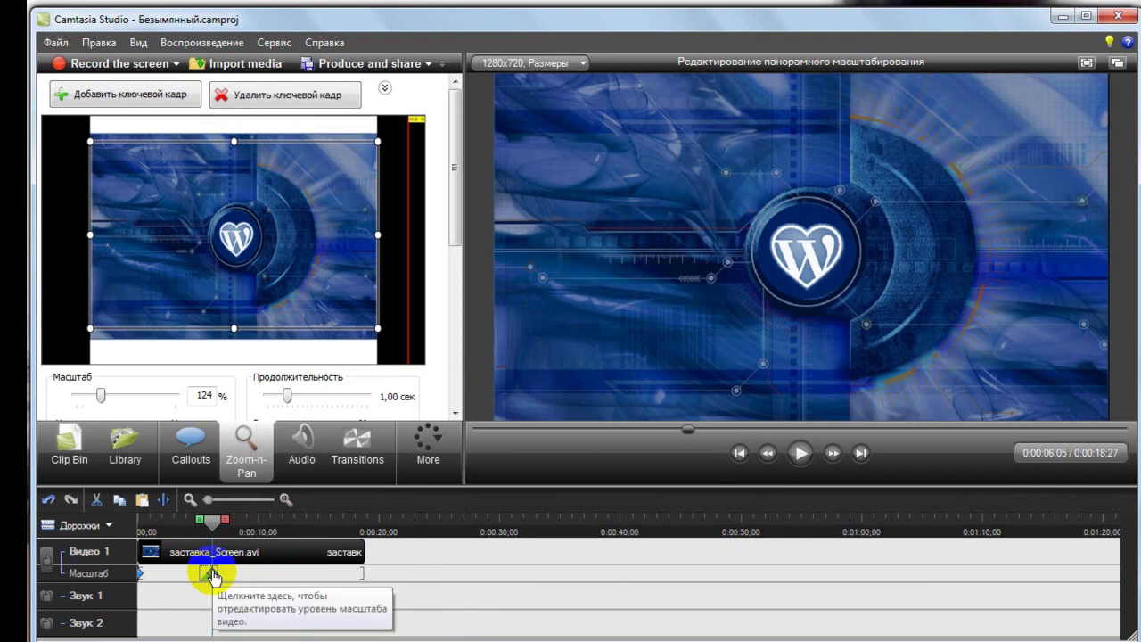
{"action": "left_click", "coordinate": [214, 526]}
{"action": "left_click_drag", "start_coordinate": [214, 526], "coordinate": [198, 526]}
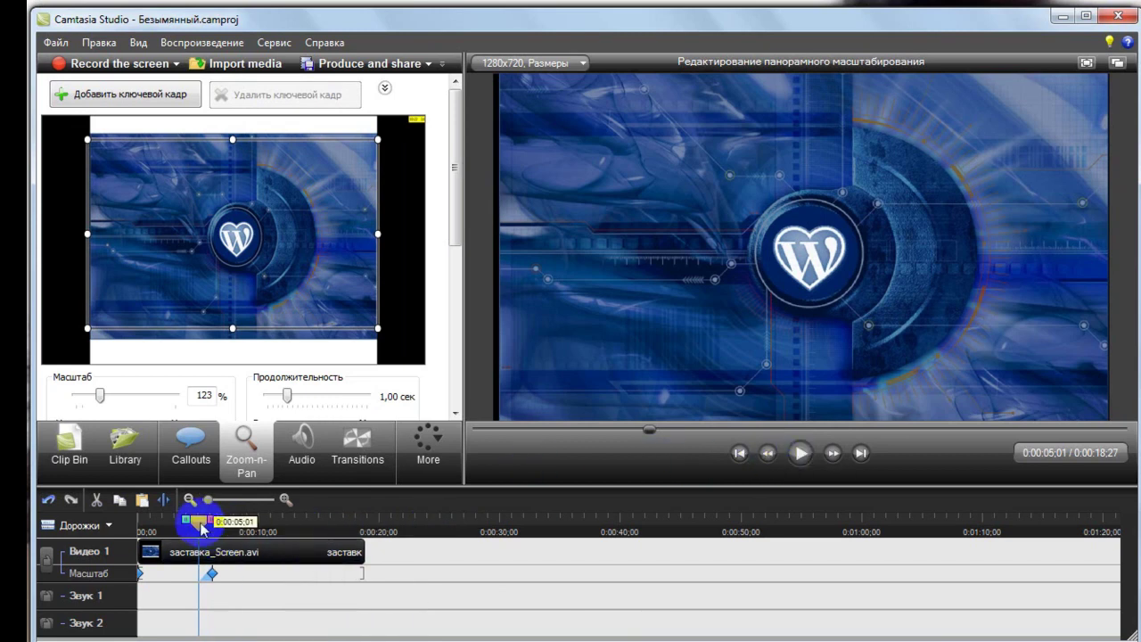
{"action": "left_click_drag", "start_coordinate": [198, 524], "coordinate": [214, 526]}
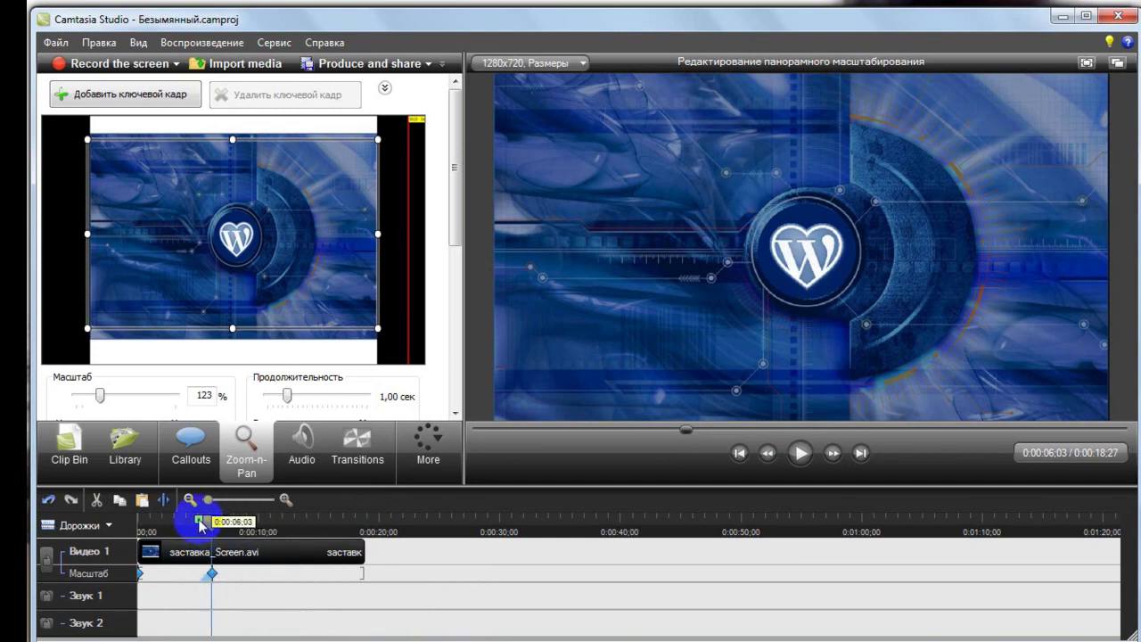
{"action": "left_click_drag", "start_coordinate": [201, 524], "coordinate": [111, 533]}
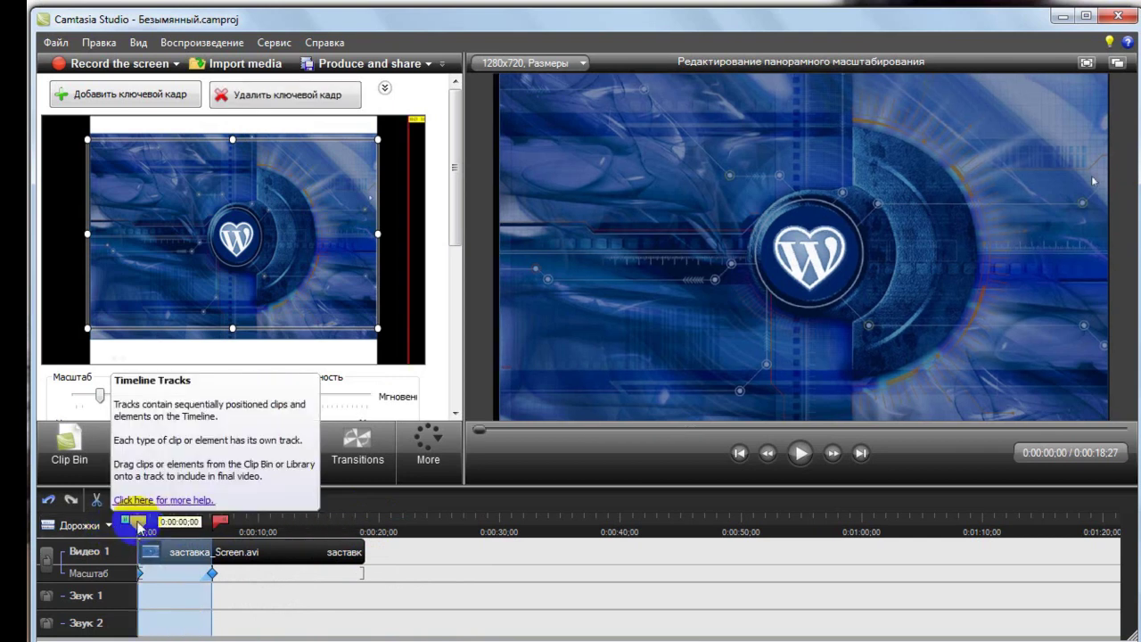
Step: Cut the selected opening six seconds and shrink the zoom frame slightly inward
{"action": "left_click", "coordinate": [96, 500]}
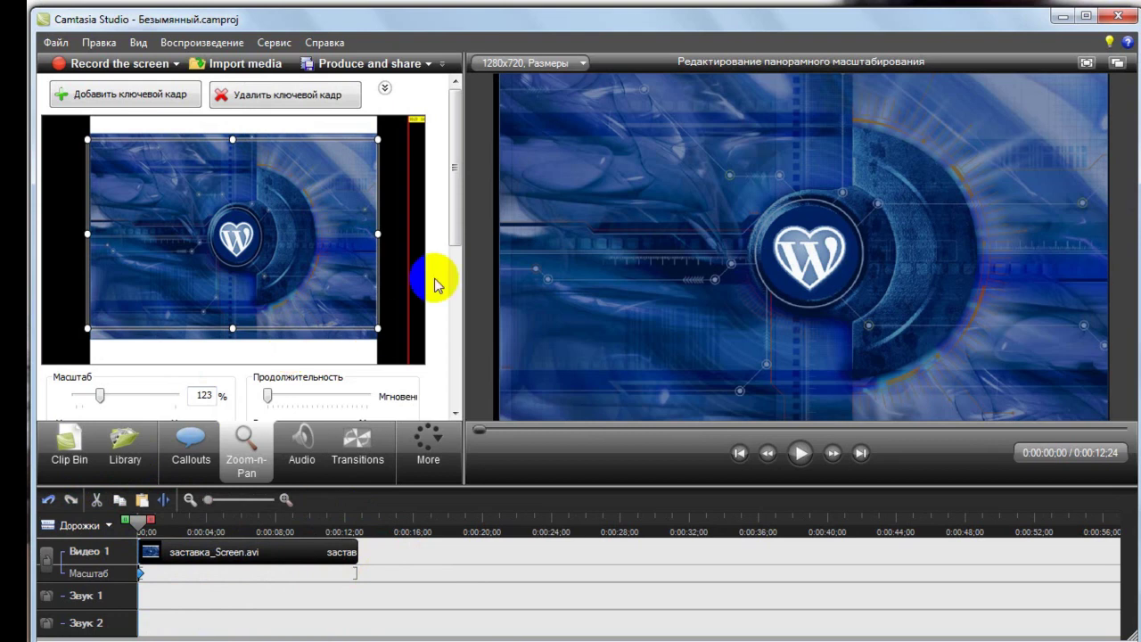
{"action": "left_click", "coordinate": [87, 329]}
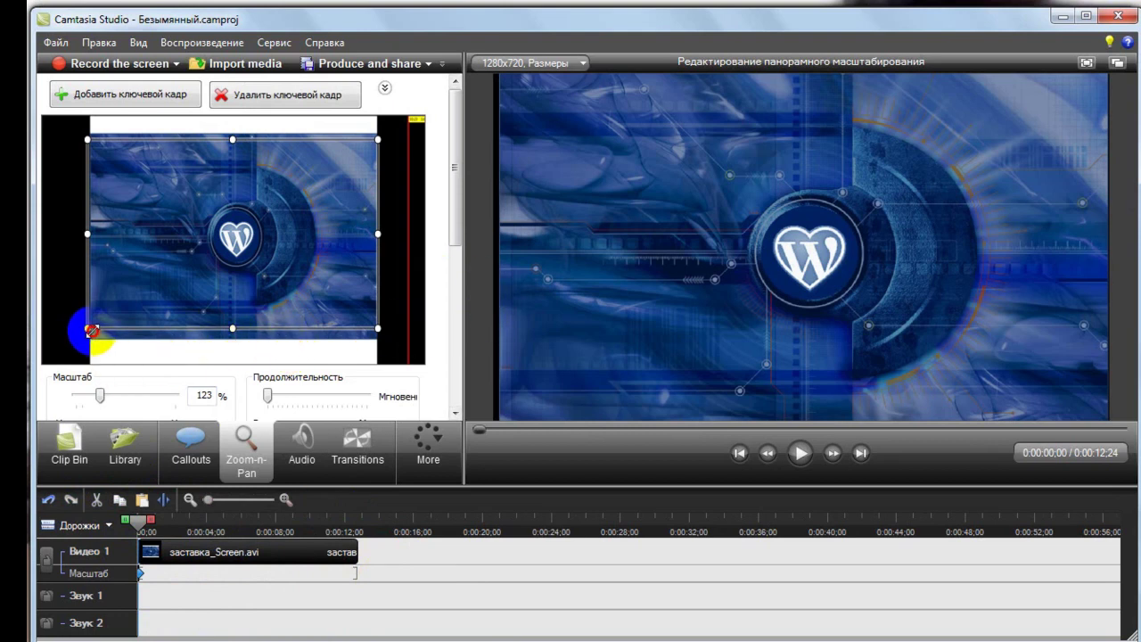
{"action": "left_click_drag", "start_coordinate": [95, 330], "coordinate": [98, 327]}
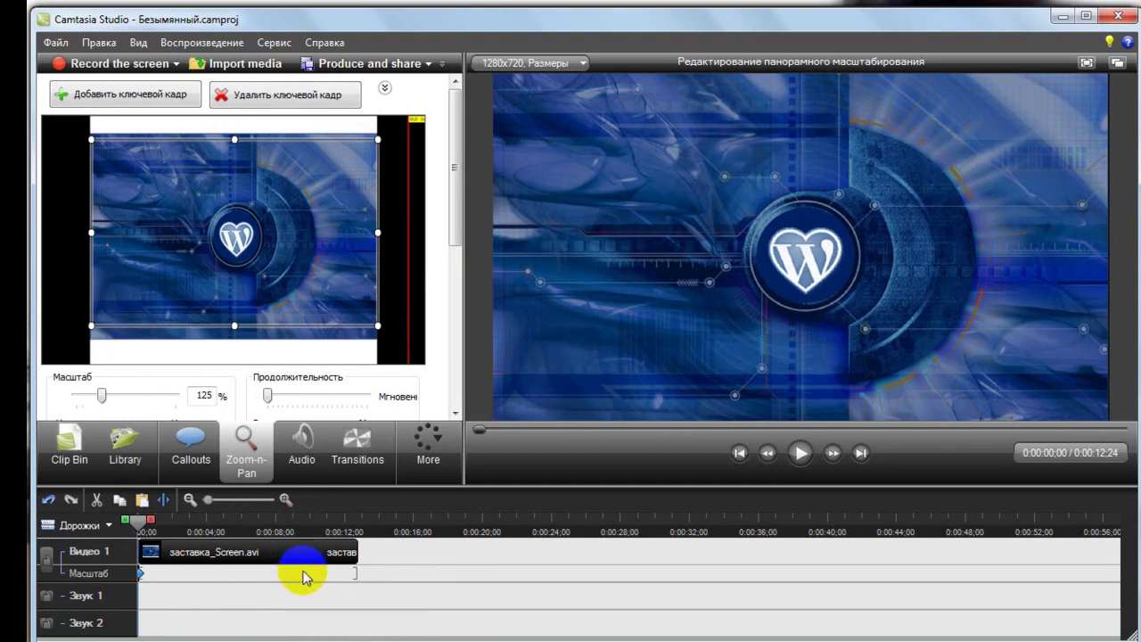
Step: Replace the old zoom keyframes with a single 124% zoom keyframe at the clip start
{"action": "left_click", "coordinate": [140, 577]}
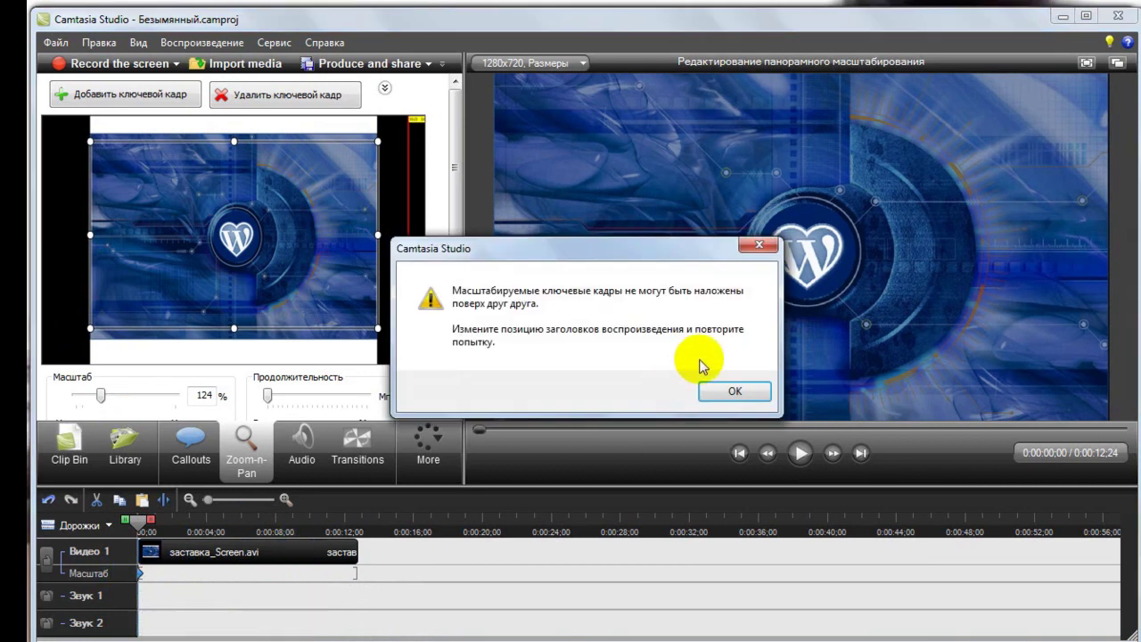
{"action": "left_click", "coordinate": [732, 393]}
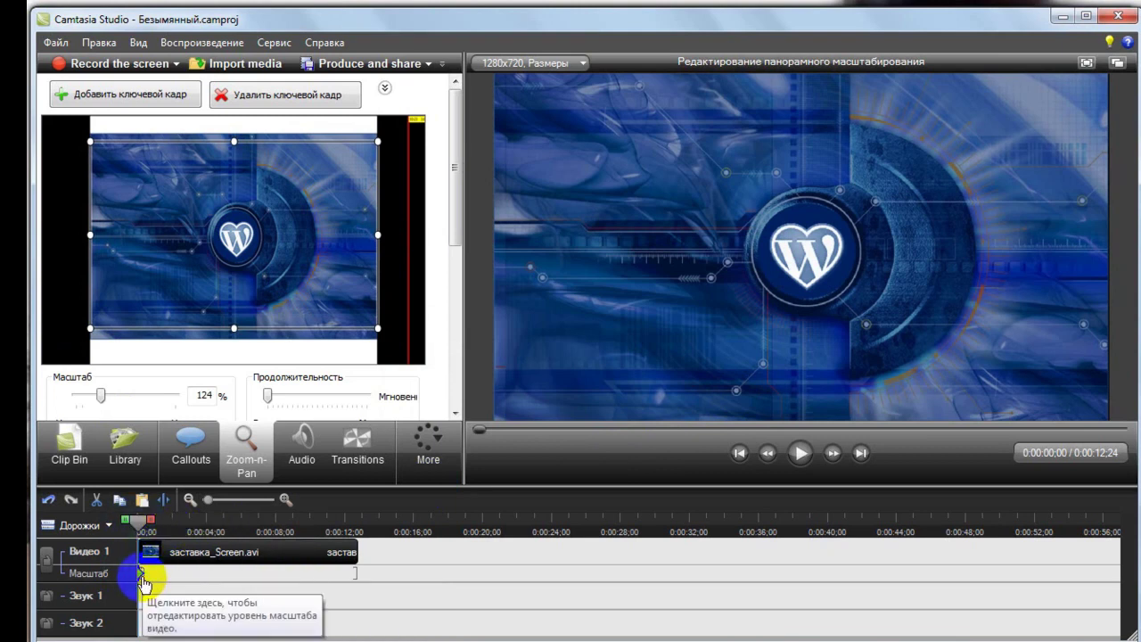
{"action": "left_click", "coordinate": [148, 580]}
{"action": "left_click", "coordinate": [150, 576]}
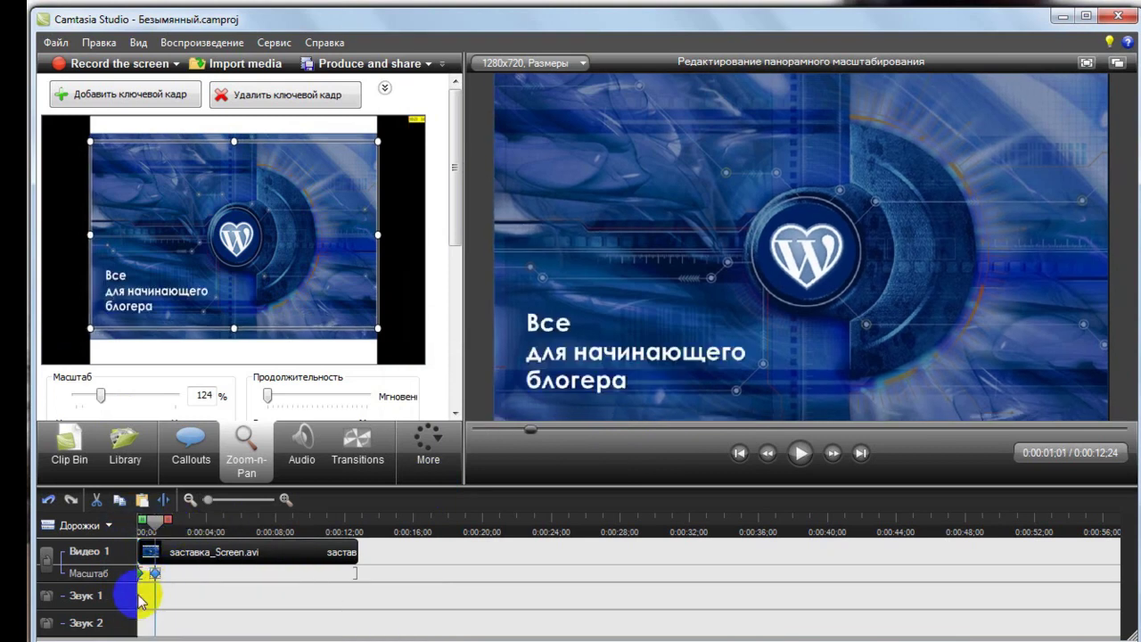
{"action": "right_click", "coordinate": [142, 577]}
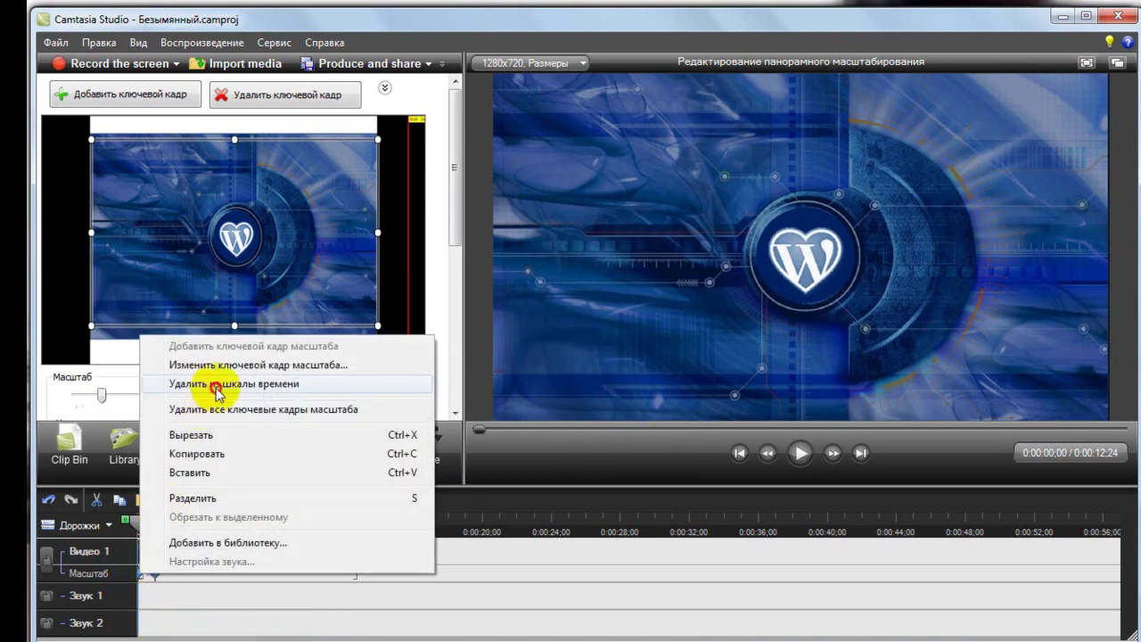
{"action": "left_click", "coordinate": [217, 384]}
{"action": "left_click", "coordinate": [639, 373]}
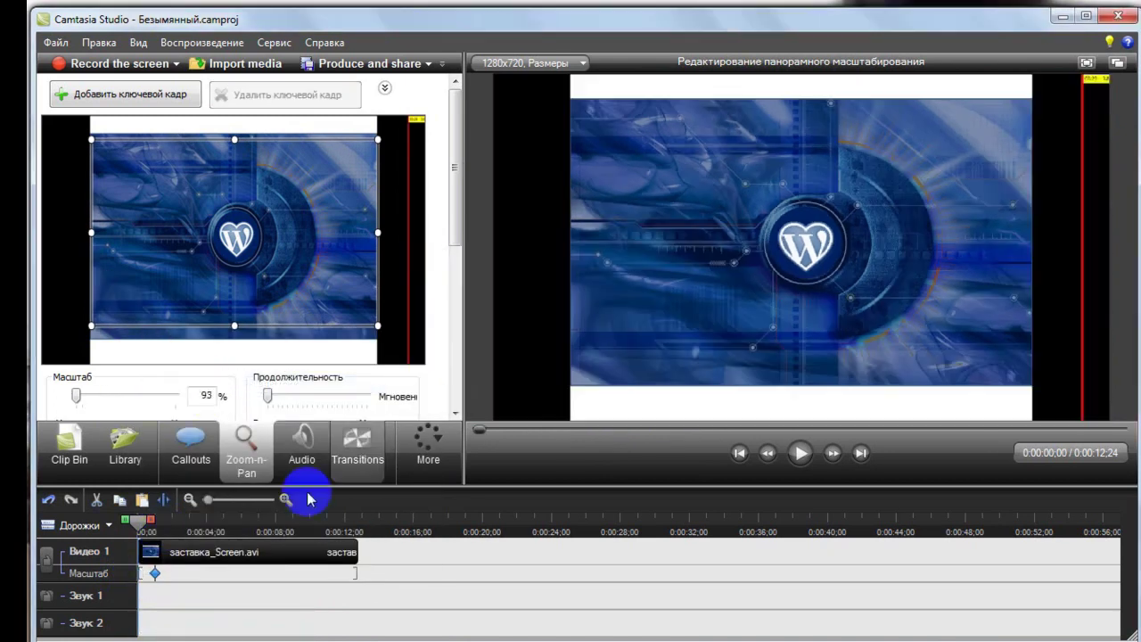
{"action": "left_click", "coordinate": [150, 577]}
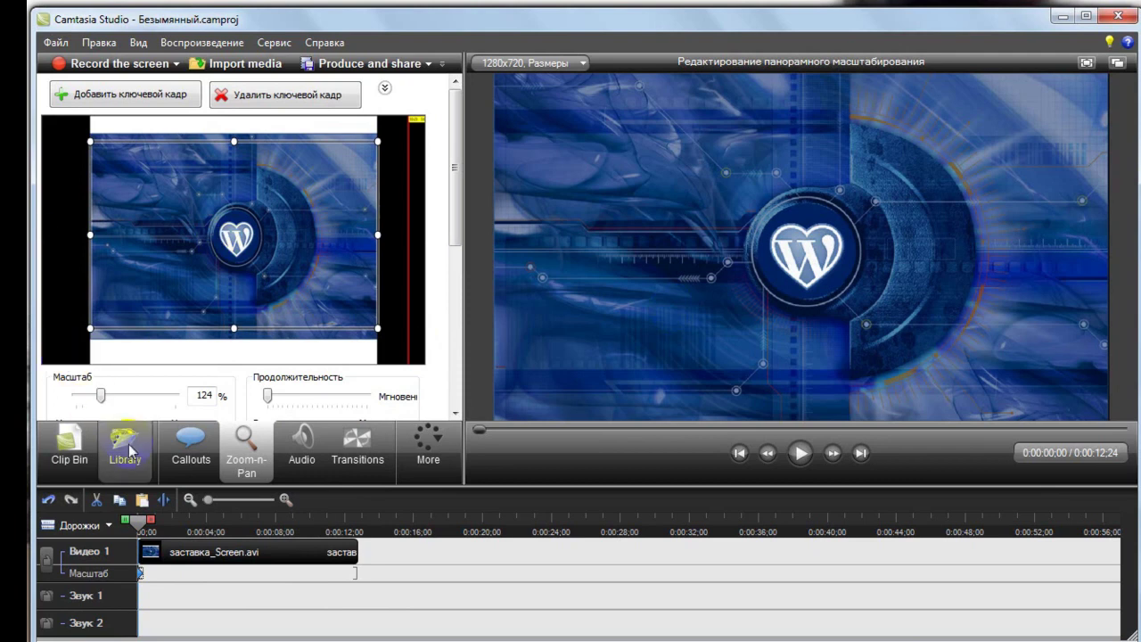
Step: Preview Sound_20706 in the library and place it on audio track Звук 1
{"action": "left_click", "coordinate": [129, 450]}
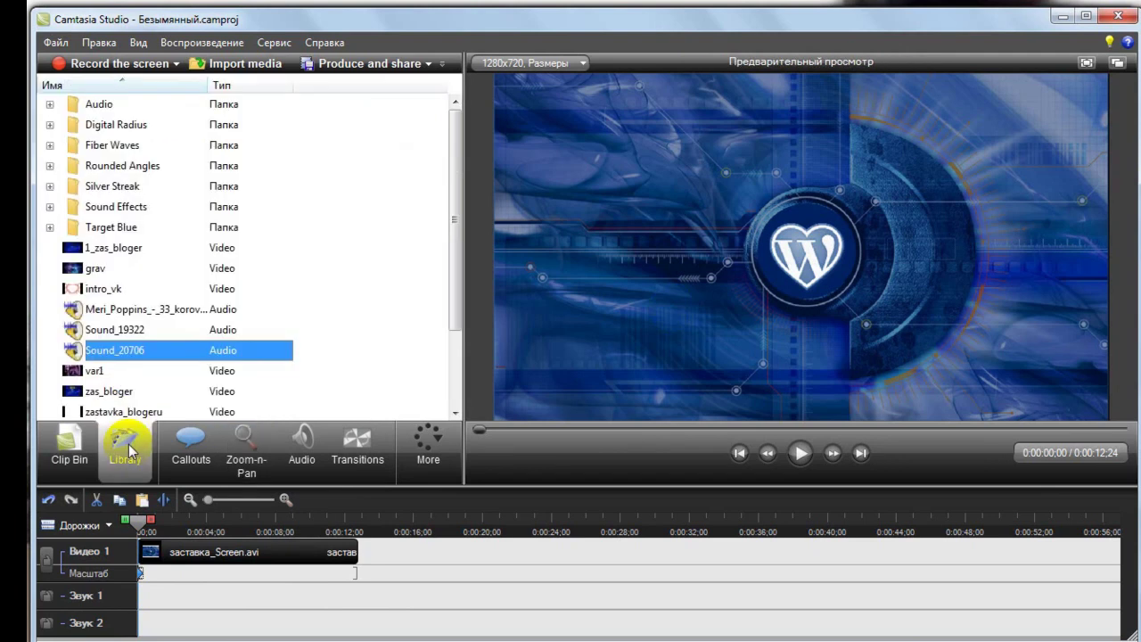
{"action": "mouse_move", "coordinate": [136, 350]}
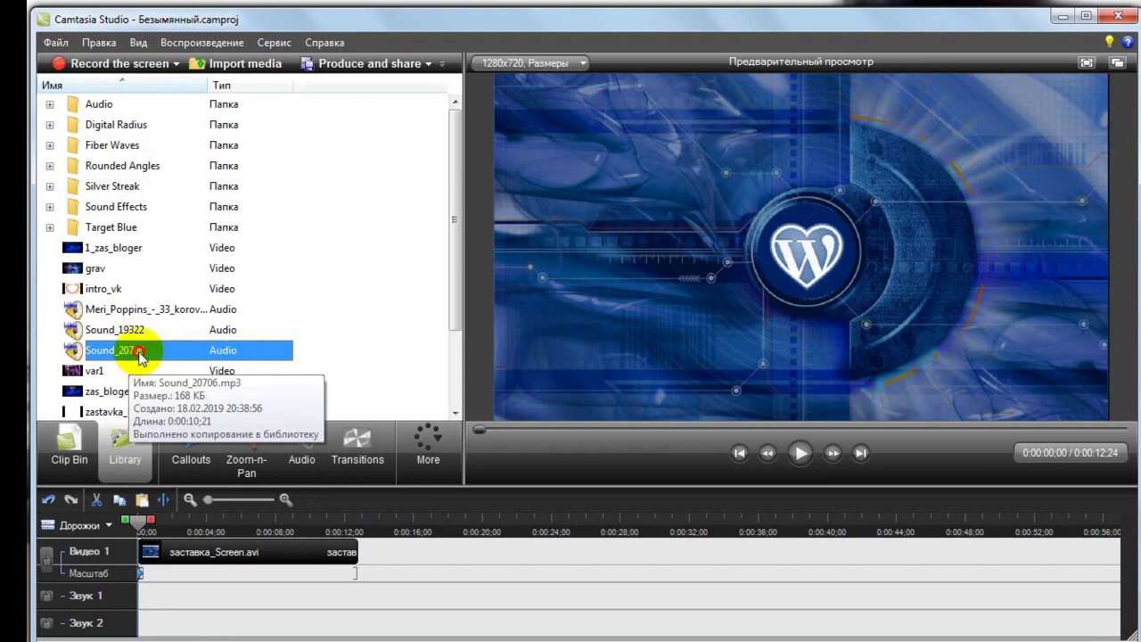
{"action": "double_click", "coordinate": [139, 354]}
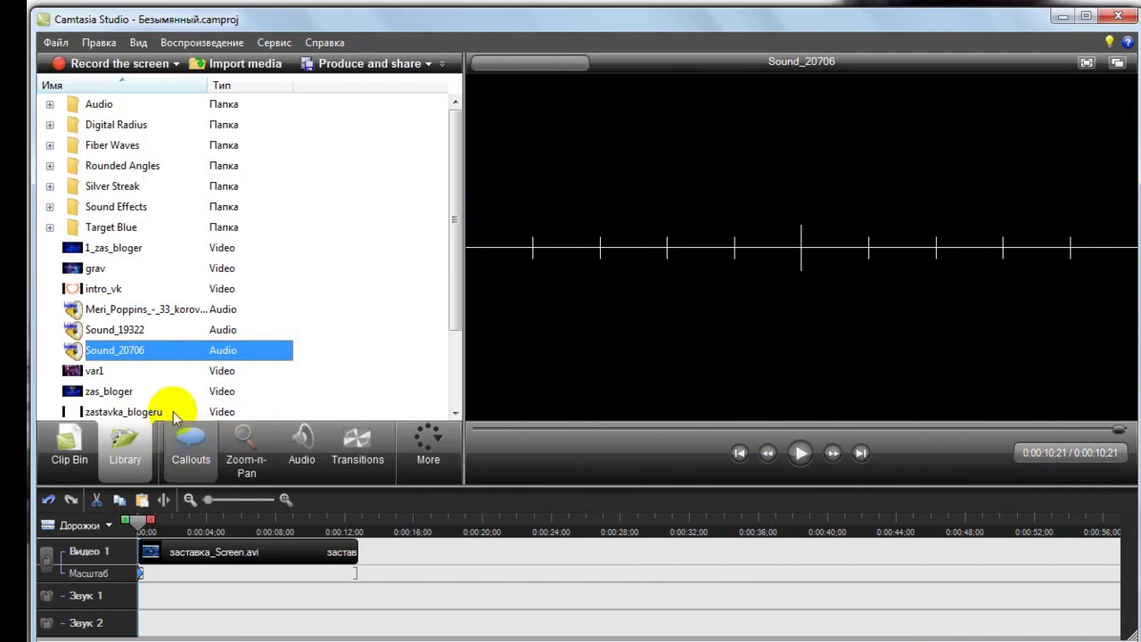
{"action": "left_click", "coordinate": [140, 527]}
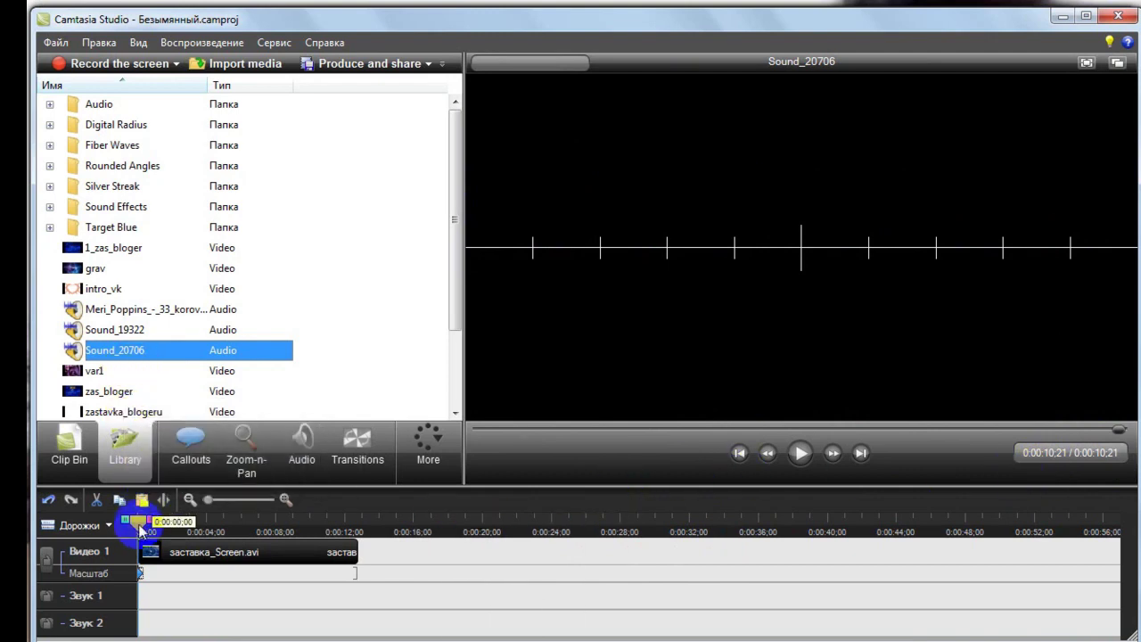
{"action": "right_click", "coordinate": [120, 356]}
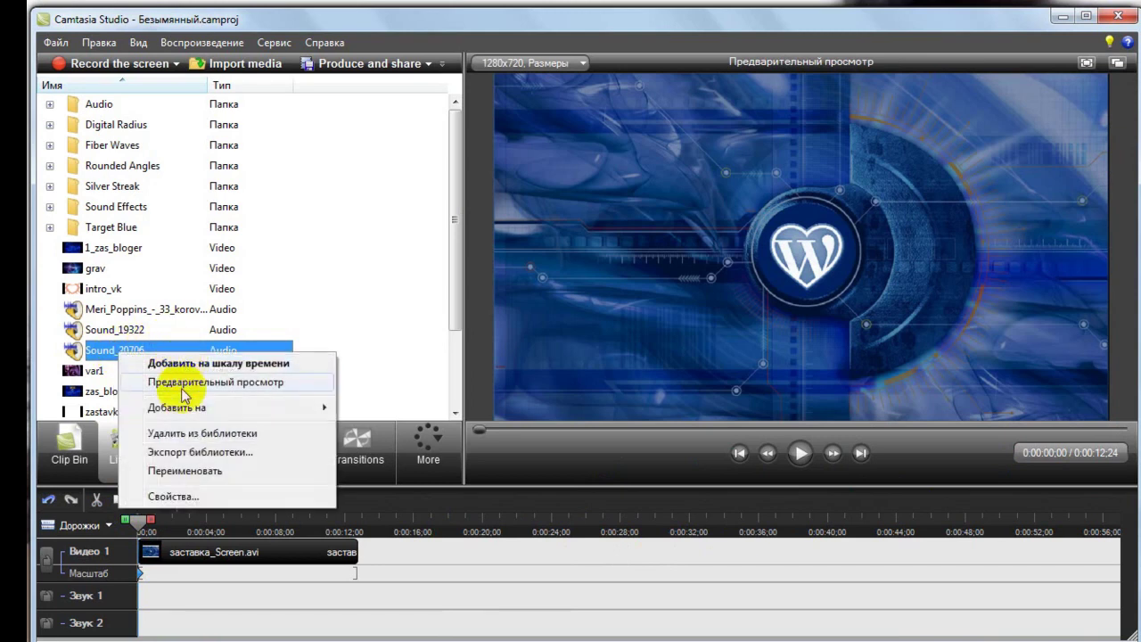
{"action": "mouse_move", "coordinate": [182, 413]}
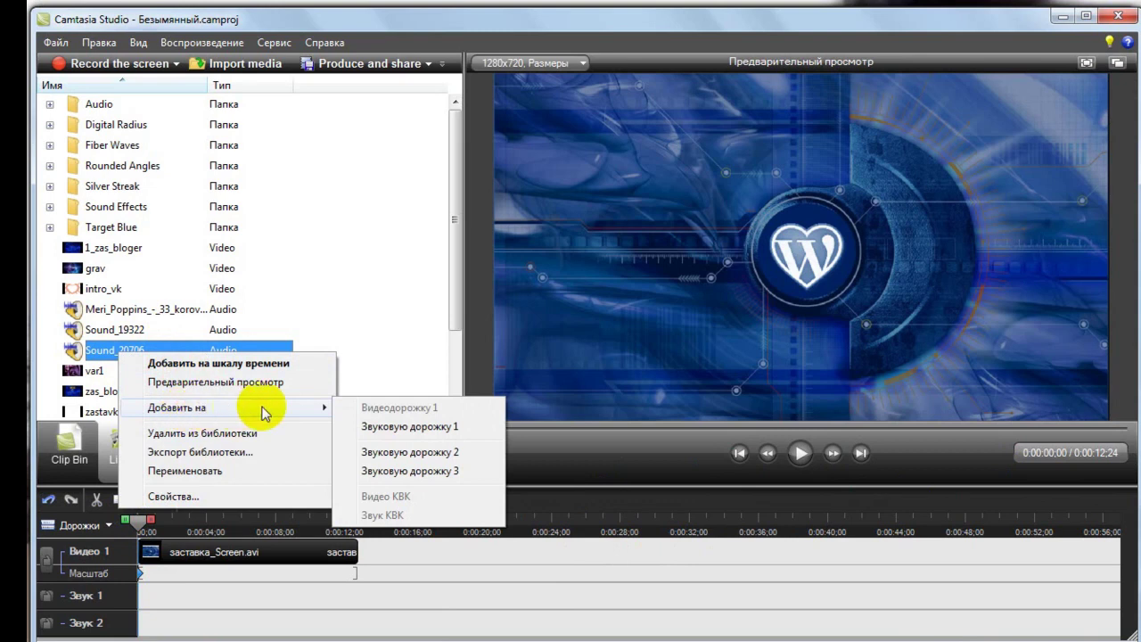
{"action": "left_click", "coordinate": [390, 429]}
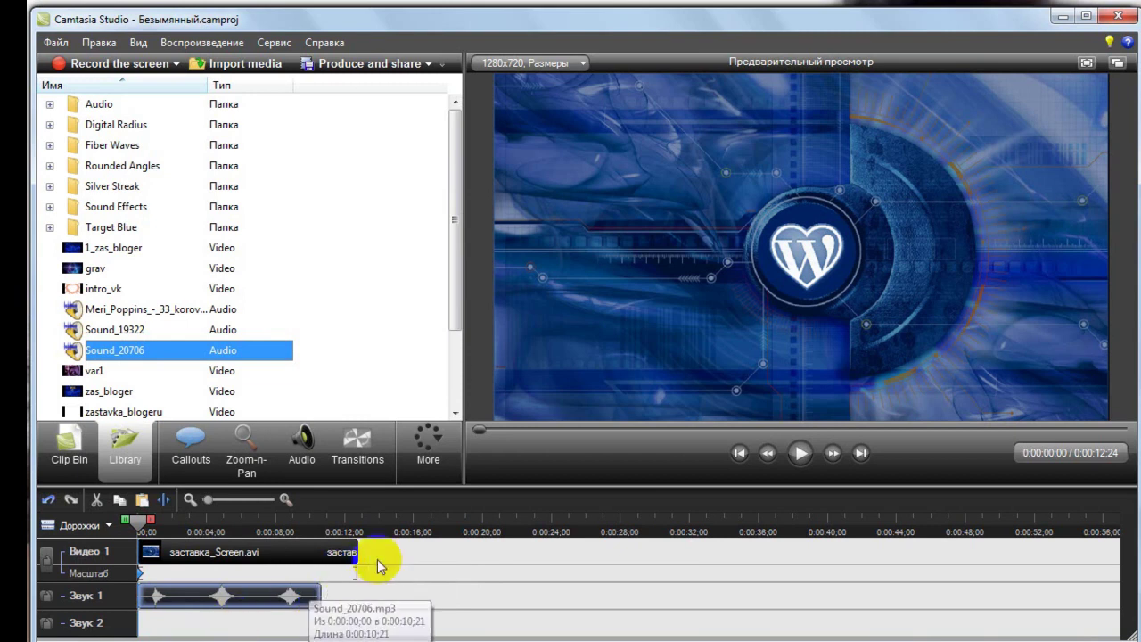
Step: Lock the Звук 1 track and return the playhead to 0:00:00;00
{"action": "left_click", "coordinate": [477, 521]}
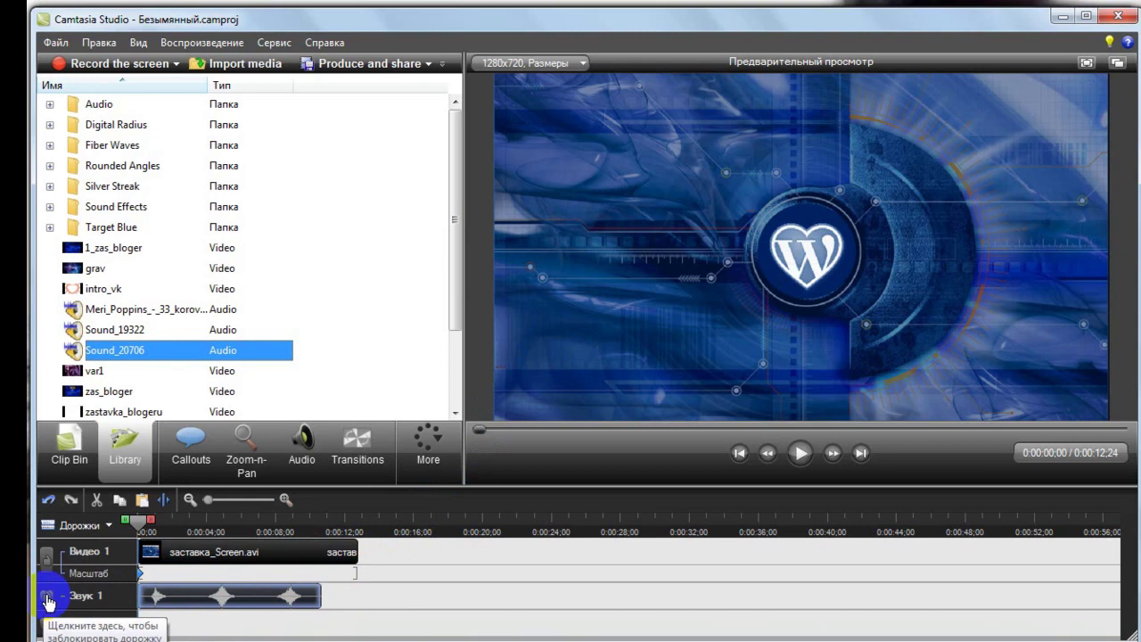
{"action": "left_click", "coordinate": [47, 597]}
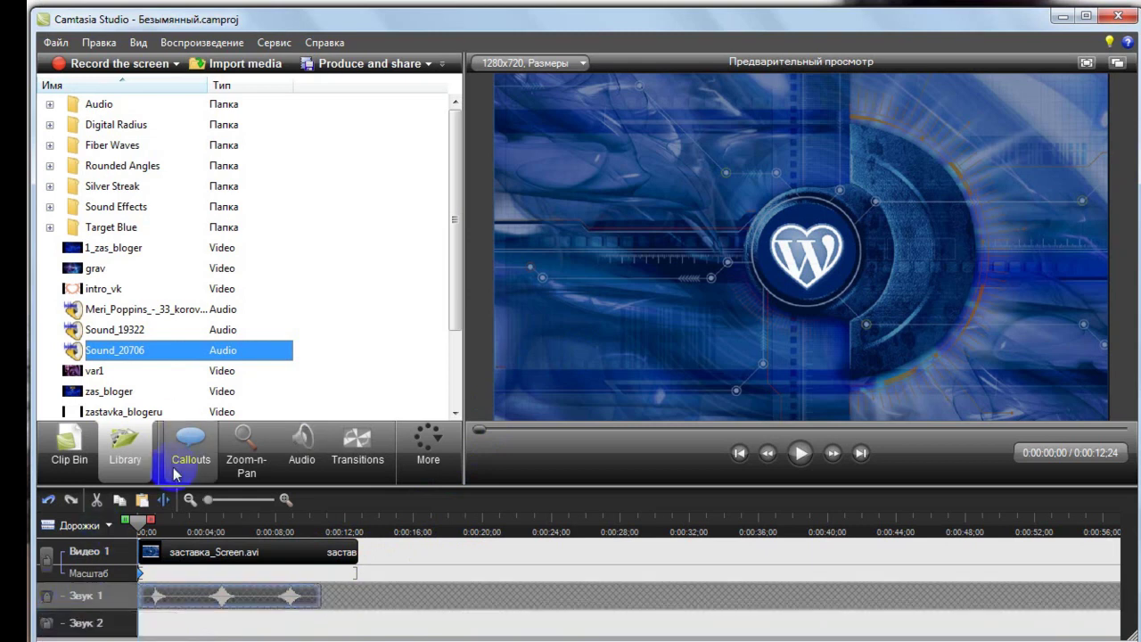
{"action": "left_click", "coordinate": [151, 514]}
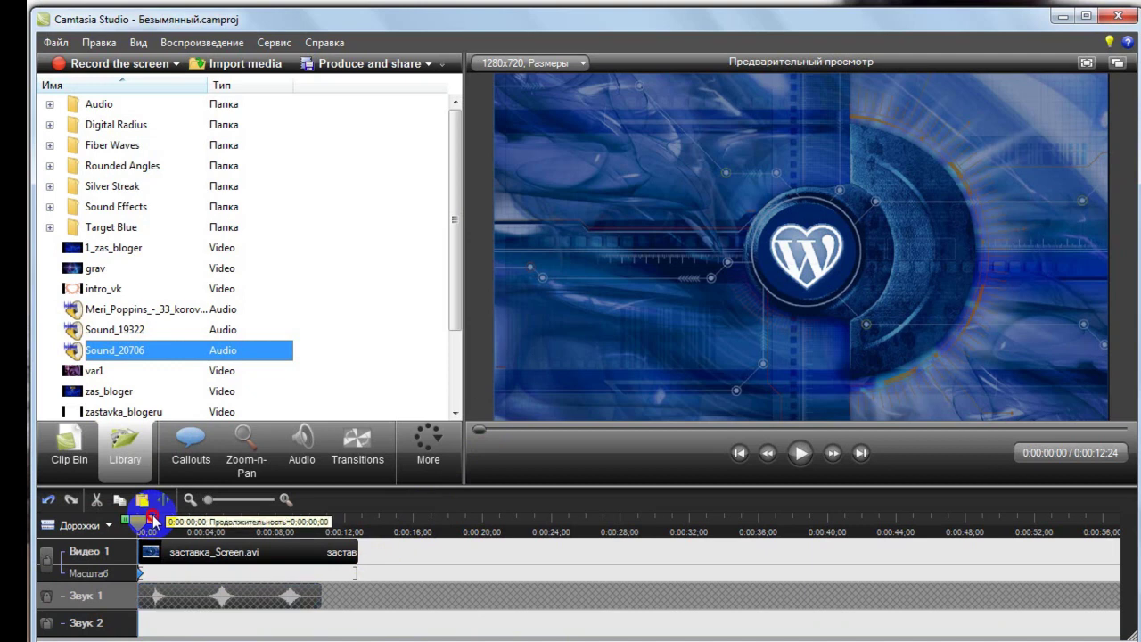
{"action": "left_click_drag", "start_coordinate": [152, 514], "coordinate": [159, 516]}
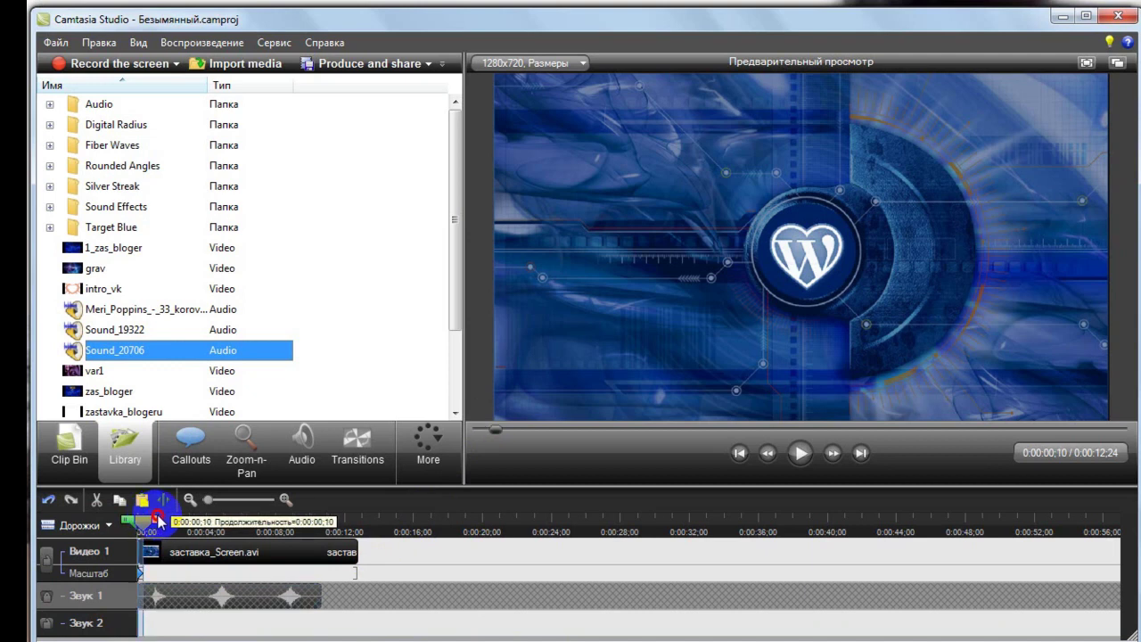
{"action": "left_click_drag", "start_coordinate": [159, 517], "coordinate": [150, 515]}
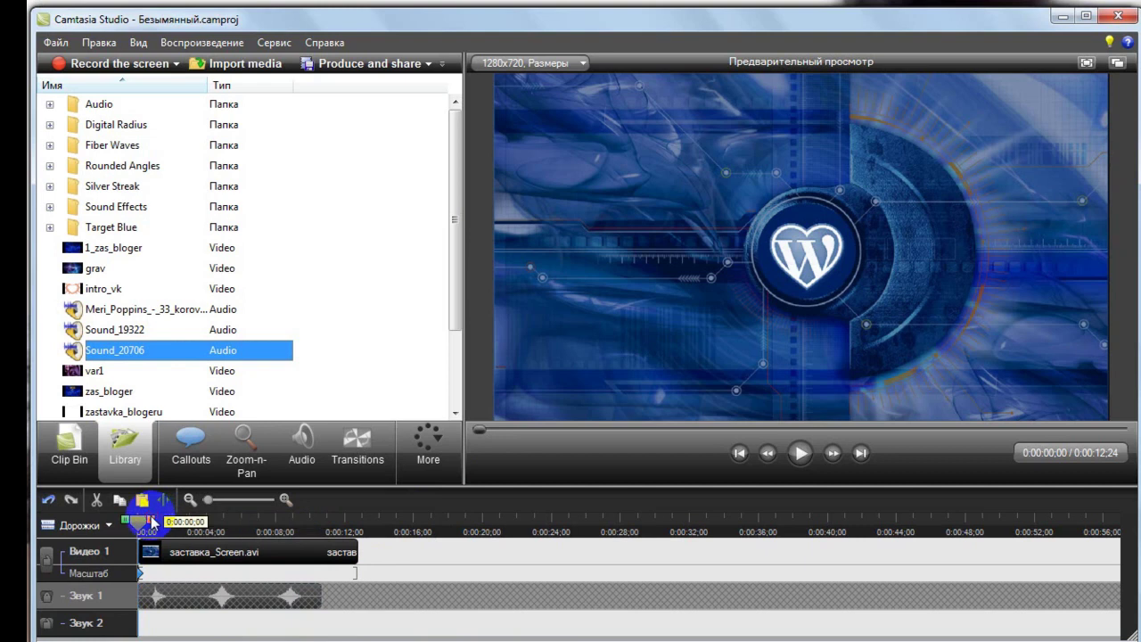
{"action": "left_click_drag", "start_coordinate": [152, 520], "coordinate": [152, 521]}
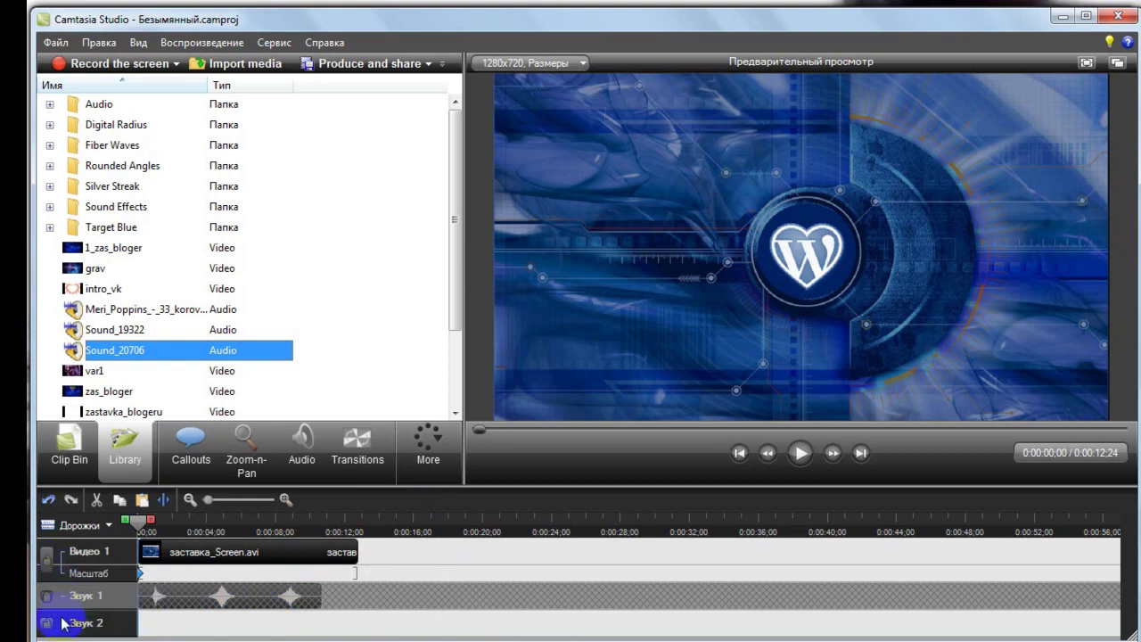
{"action": "left_click", "coordinate": [802, 453]}
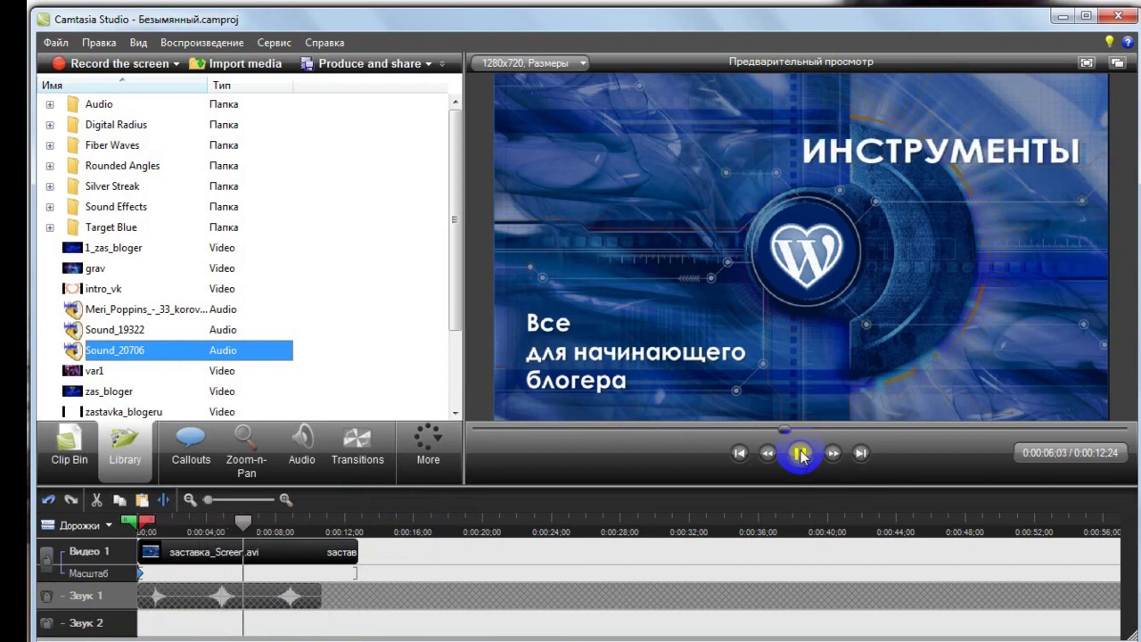
{"action": "left_click", "coordinate": [802, 455]}
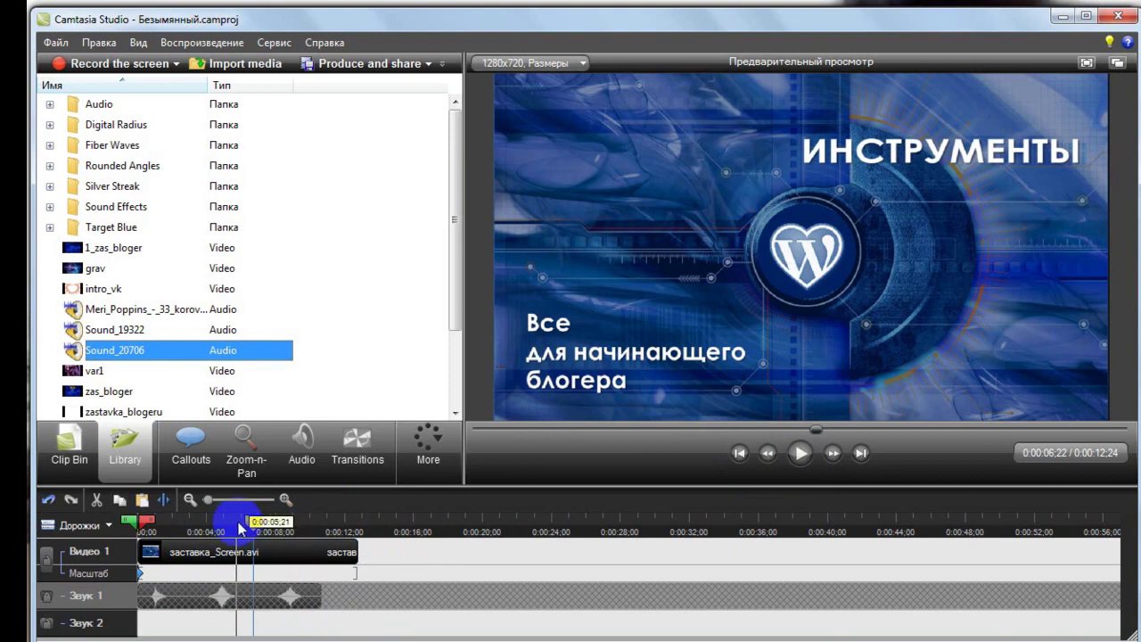
{"action": "left_click_drag", "start_coordinate": [254, 527], "coordinate": [116, 508]}
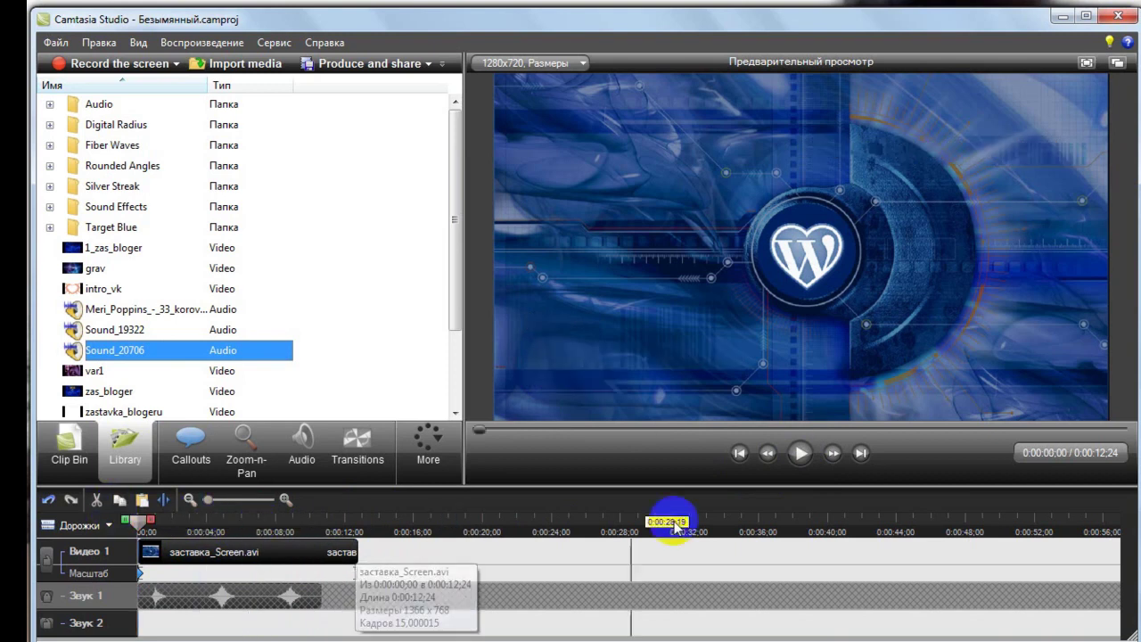
{"action": "left_click_drag", "start_coordinate": [134, 530], "coordinate": [190, 531]}
{"action": "left_click", "coordinate": [800, 455]}
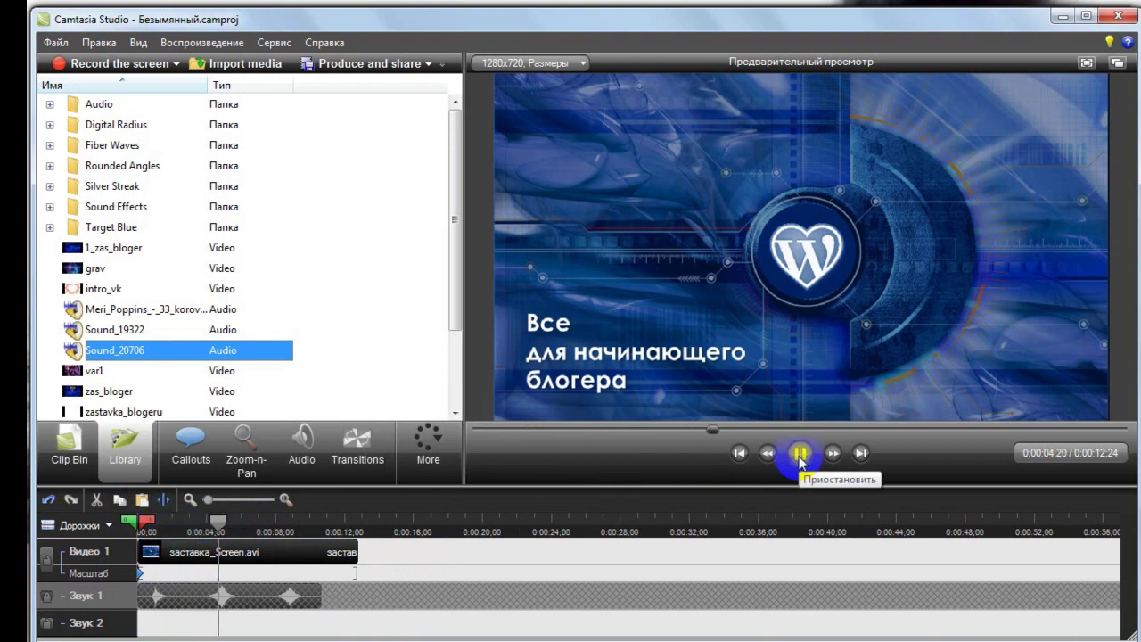
{"action": "left_click", "coordinate": [798, 457]}
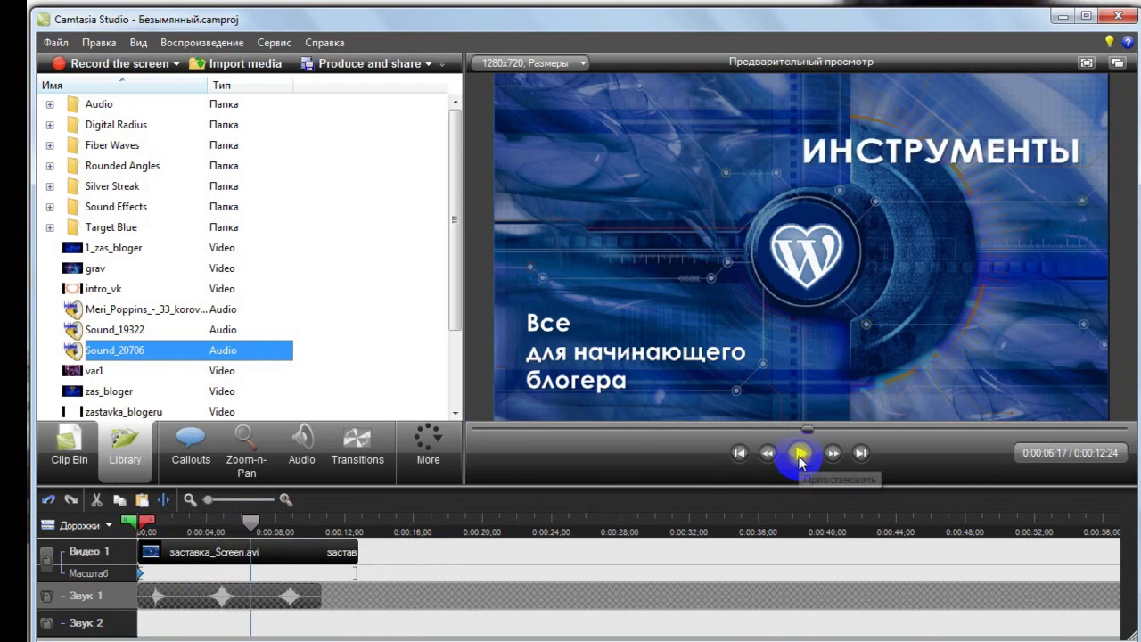
{"action": "mouse_move", "coordinate": [251, 522]}
{"action": "left_mouse_down"}
{"action": "mouse_move", "coordinate": [181, 526]}
{"action": "mouse_move", "coordinate": [204, 532]}
{"action": "left_mouse_up"}
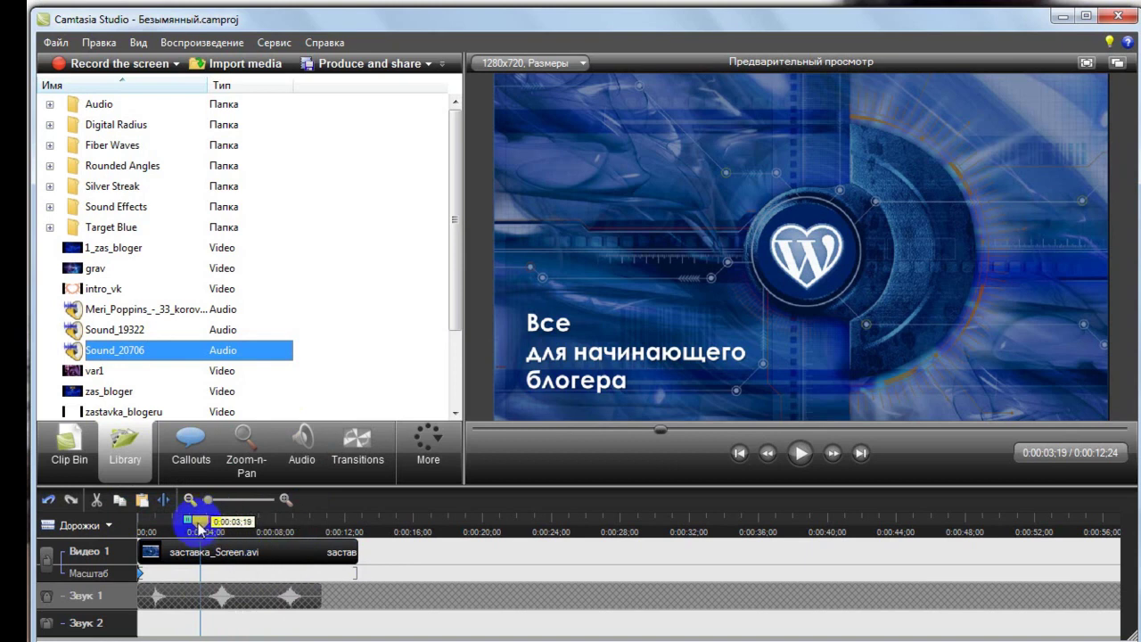
Step: Cut a short range around 3 seconds, then play back the 12;04 result
{"action": "left_click_drag", "start_coordinate": [200, 530], "coordinate": [215, 516]}
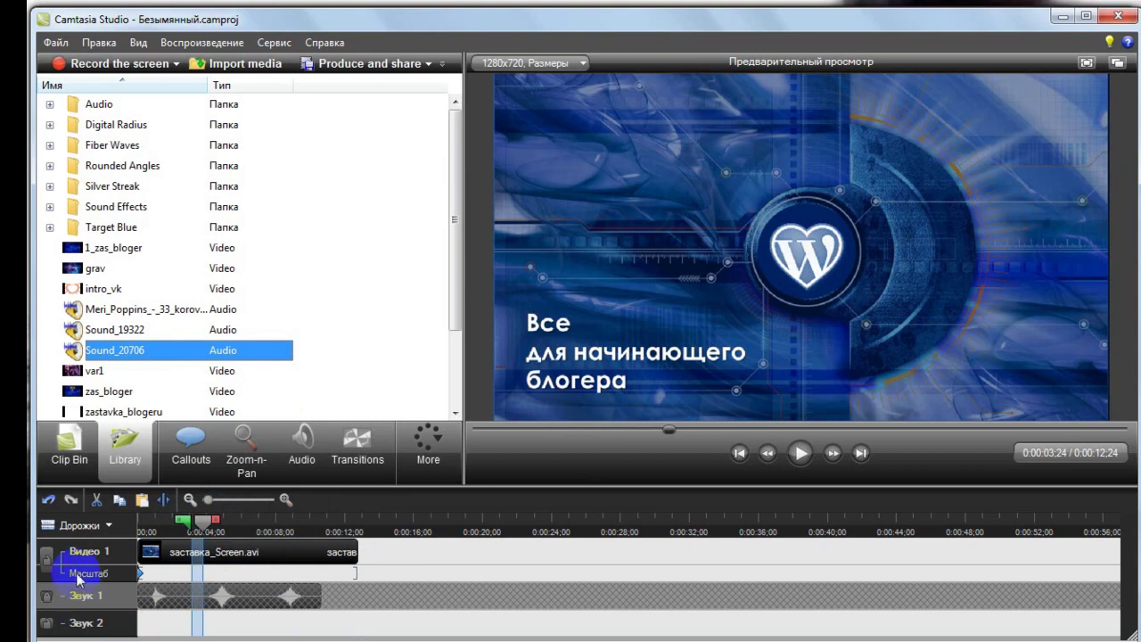
{"action": "left_click", "coordinate": [94, 501]}
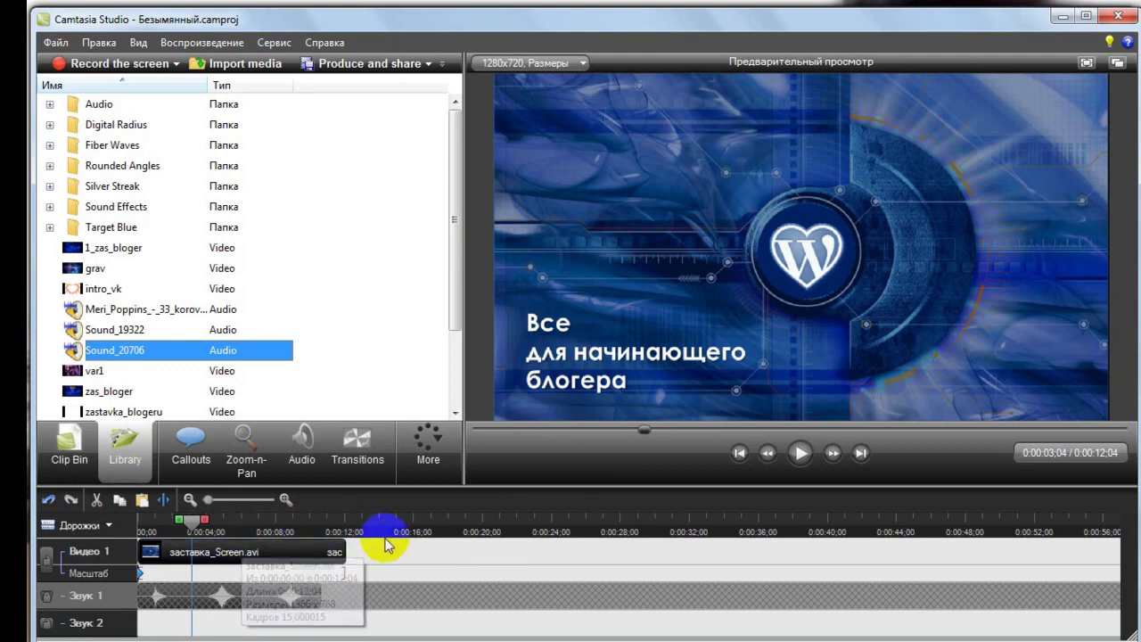
{"action": "left_click_drag", "start_coordinate": [191, 524], "coordinate": [140, 526]}
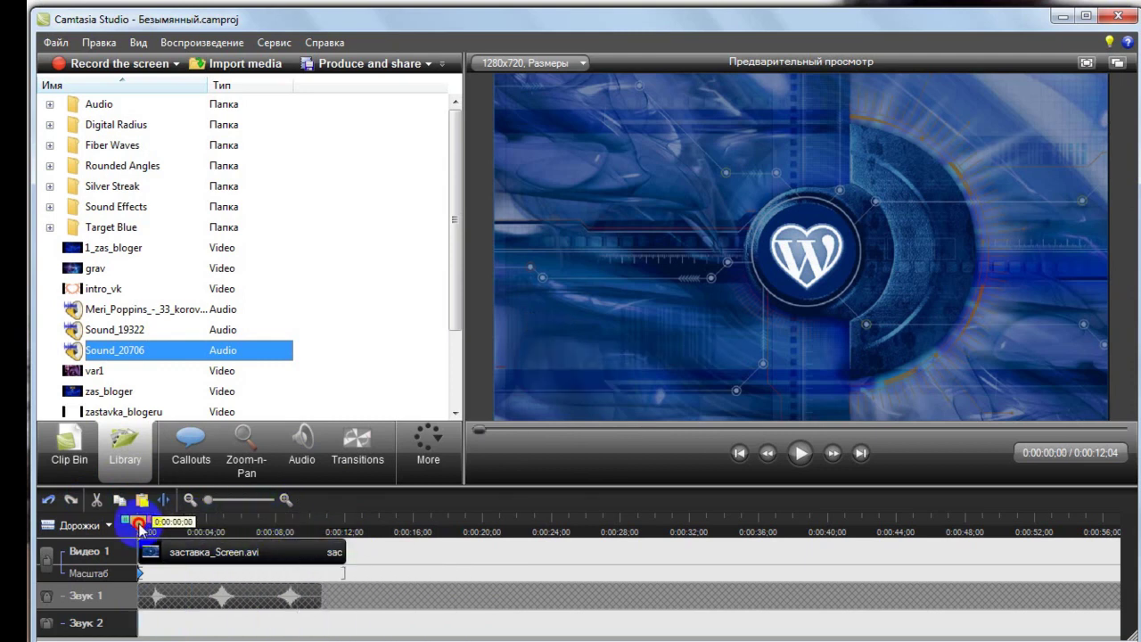
{"action": "left_click", "coordinate": [798, 456]}
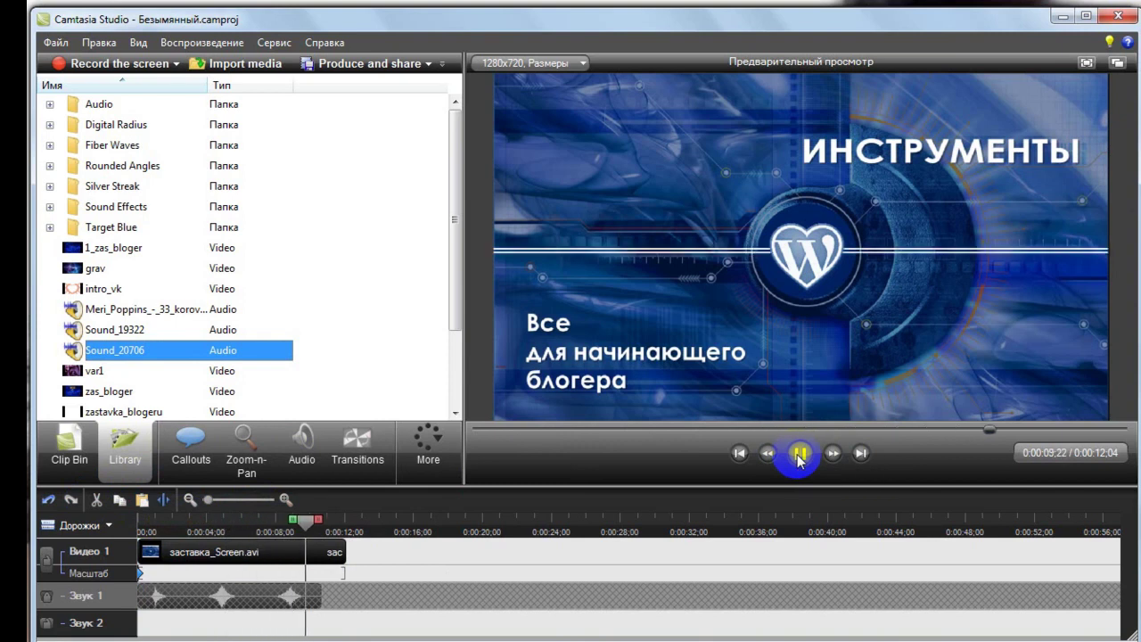
{"action": "left_click", "coordinate": [800, 455]}
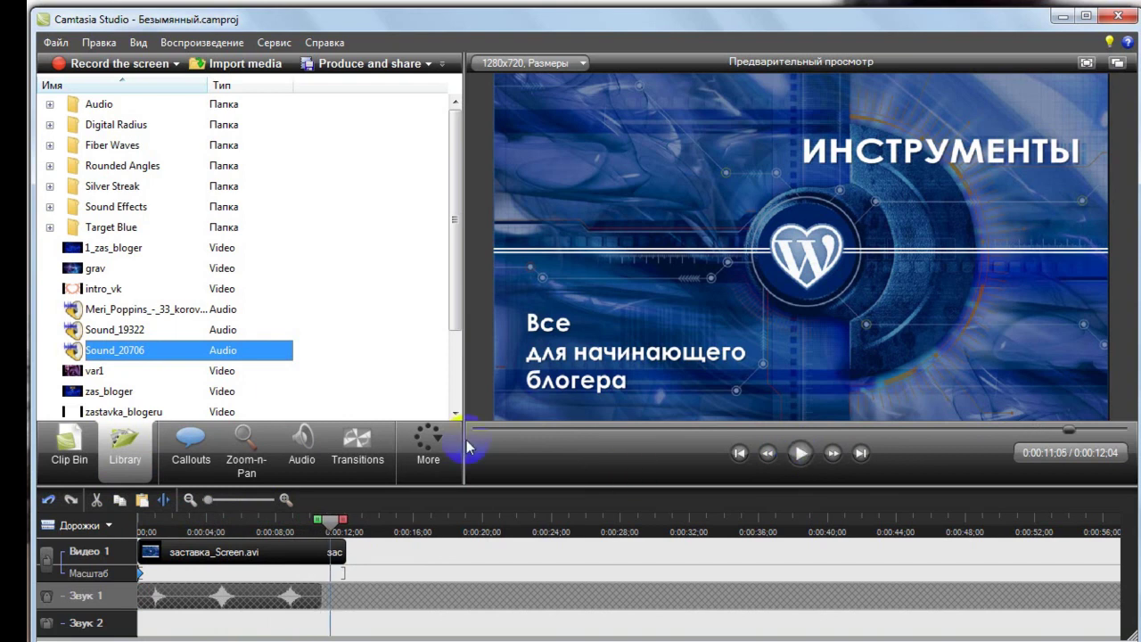
{"action": "left_click", "coordinate": [325, 525]}
Step: Cut a short range starting near 6;19 from the title clip
{"action": "left_click_drag", "start_coordinate": [325, 528], "coordinate": [257, 531]}
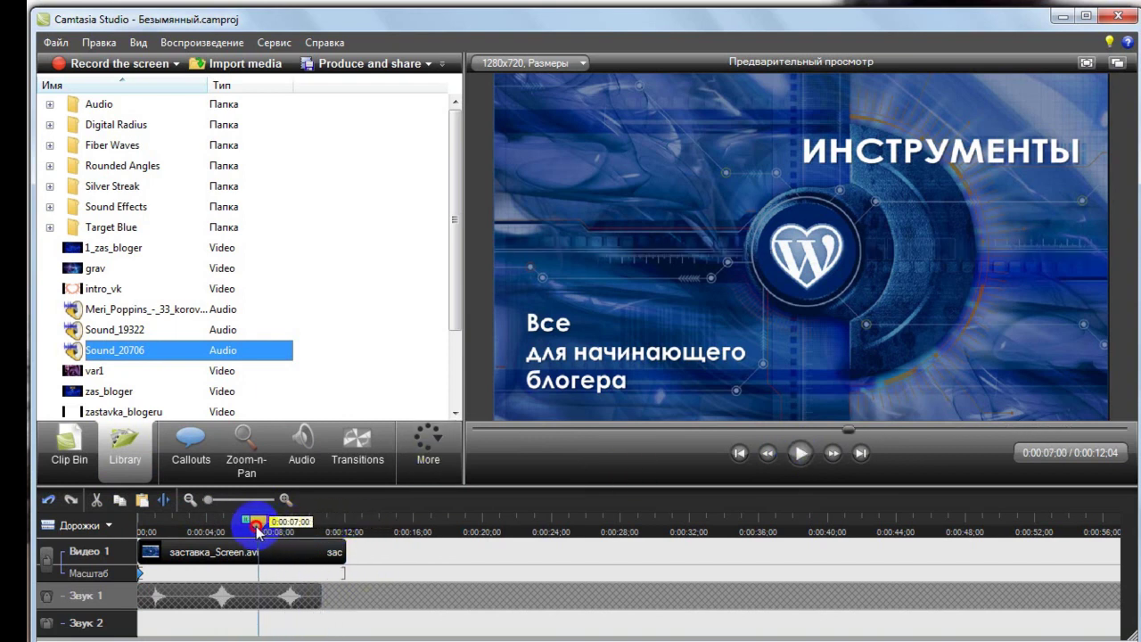
{"action": "mouse_move", "coordinate": [256, 531]}
{"action": "left_mouse_down"}
{"action": "mouse_move", "coordinate": [270, 532]}
{"action": "mouse_move", "coordinate": [257, 531]}
{"action": "left_mouse_up"}
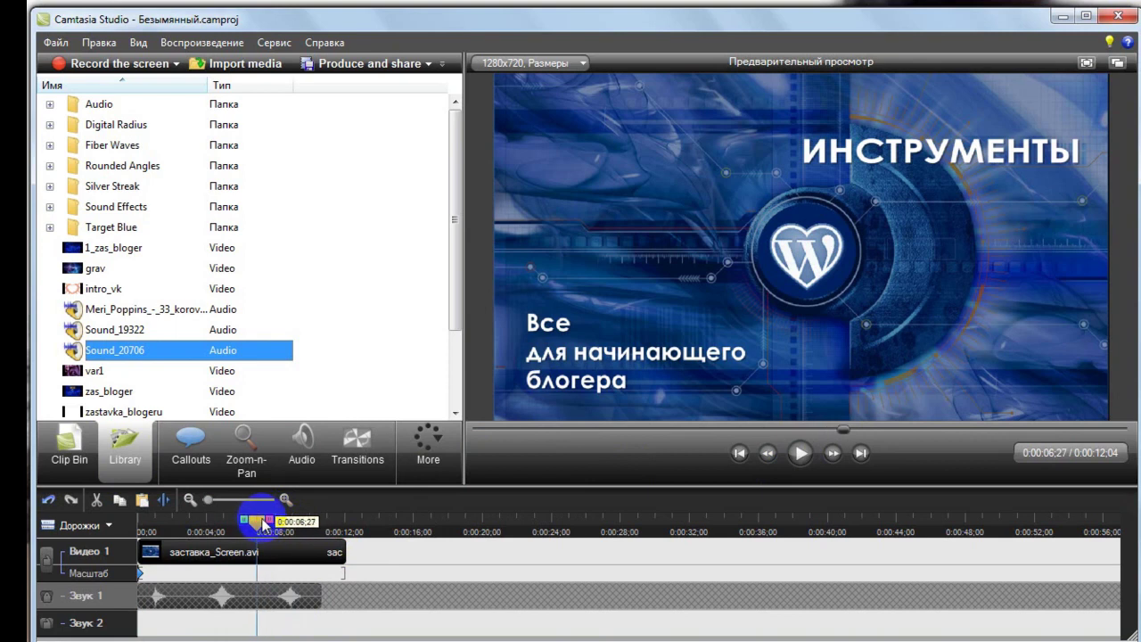
{"action": "left_click_drag", "start_coordinate": [257, 526], "coordinate": [274, 520]}
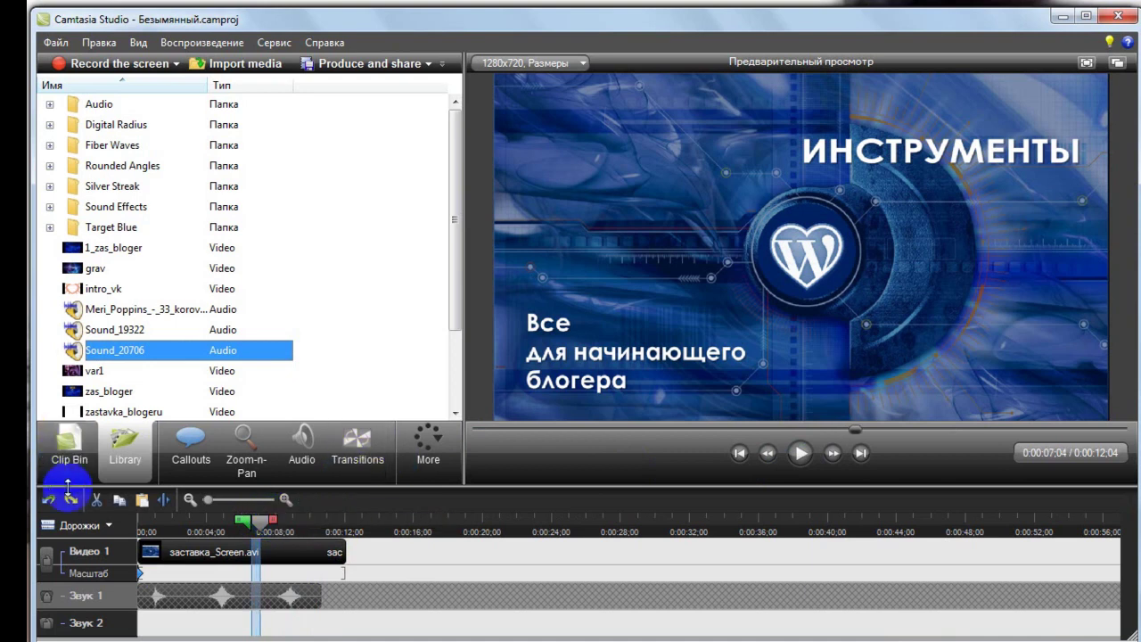
{"action": "left_click", "coordinate": [97, 501]}
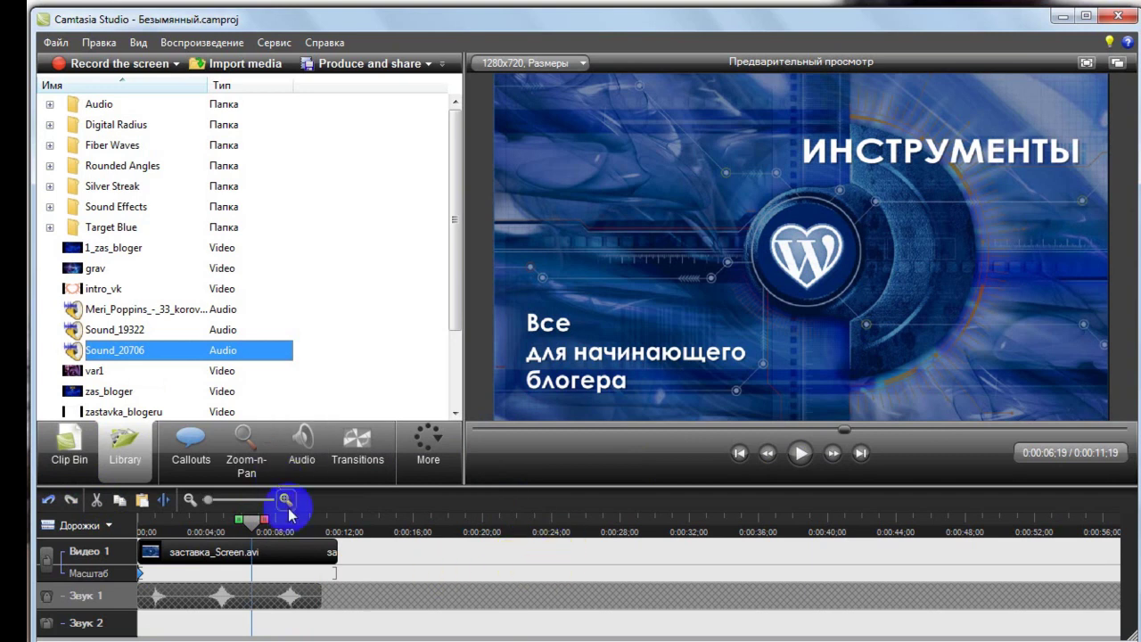
Step: Play from about 6 seconds and cut another short range there
{"action": "left_click_drag", "start_coordinate": [251, 524], "coordinate": [241, 524]}
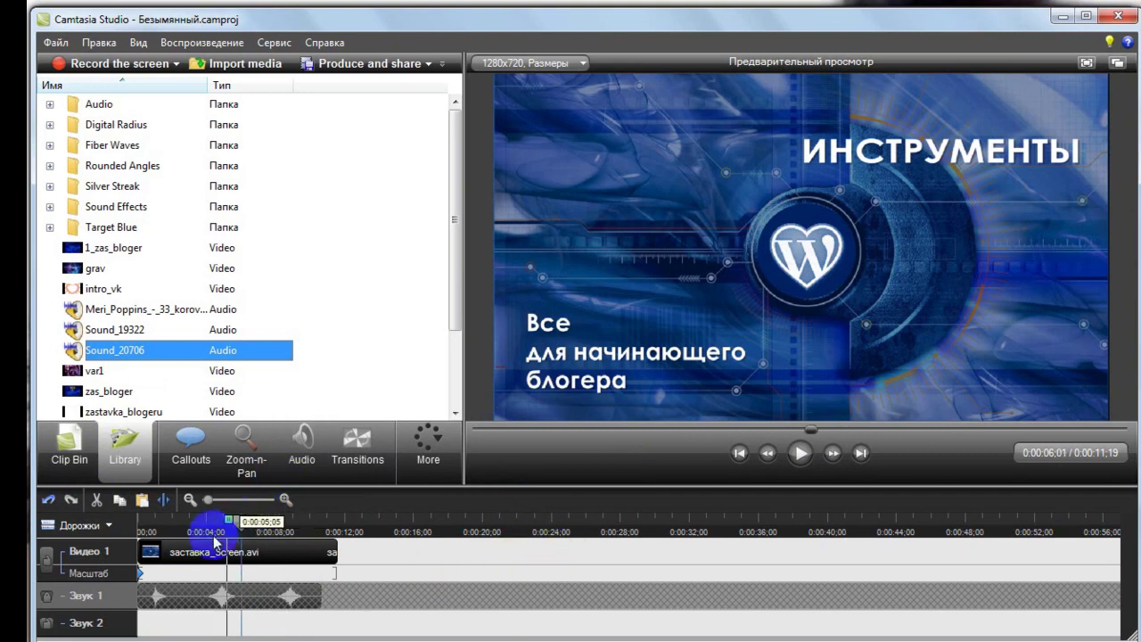
{"action": "left_click", "coordinate": [51, 502]}
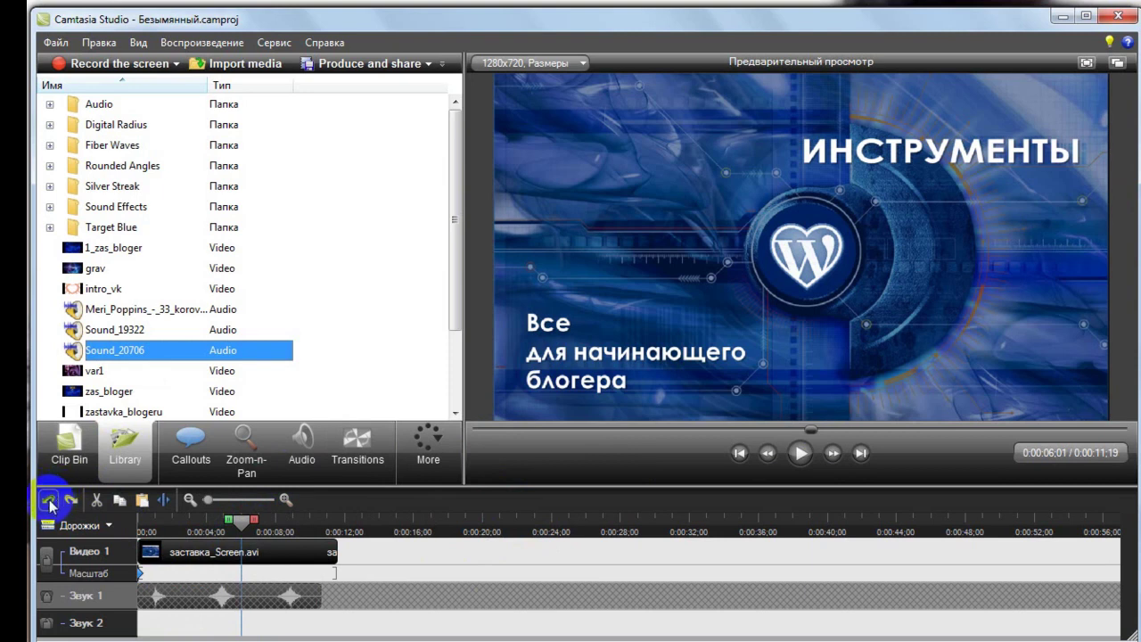
{"action": "left_click", "coordinate": [800, 454]}
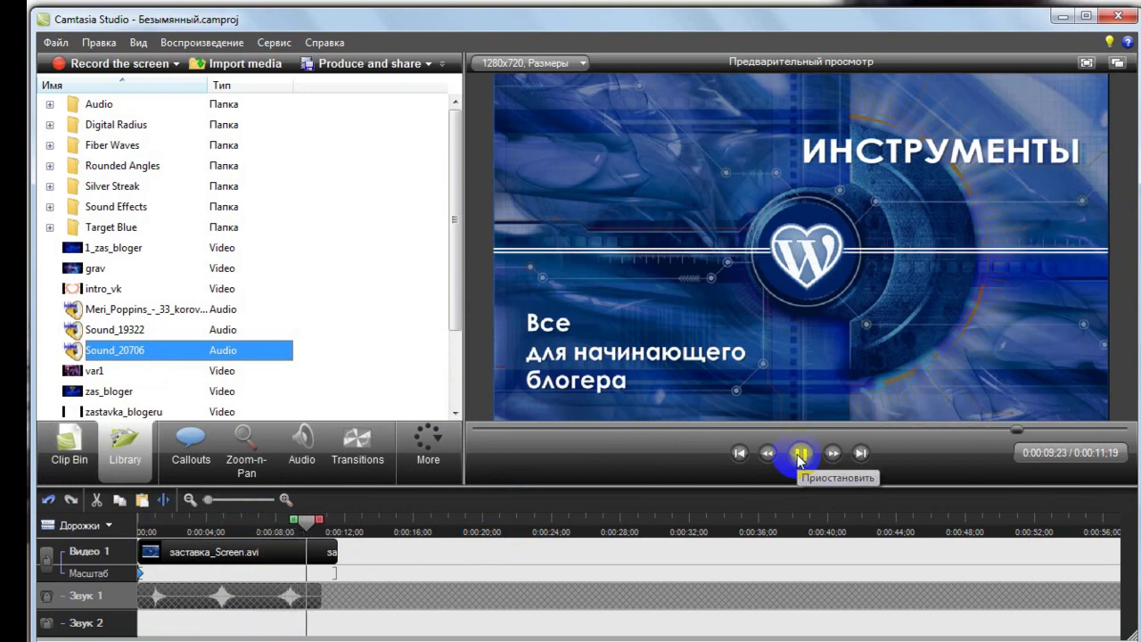
{"action": "mouse_move", "coordinate": [369, 527]}
{"action": "left_mouse_down"}
{"action": "mouse_move", "coordinate": [251, 526]}
{"action": "mouse_move", "coordinate": [268, 518]}
{"action": "left_mouse_up"}
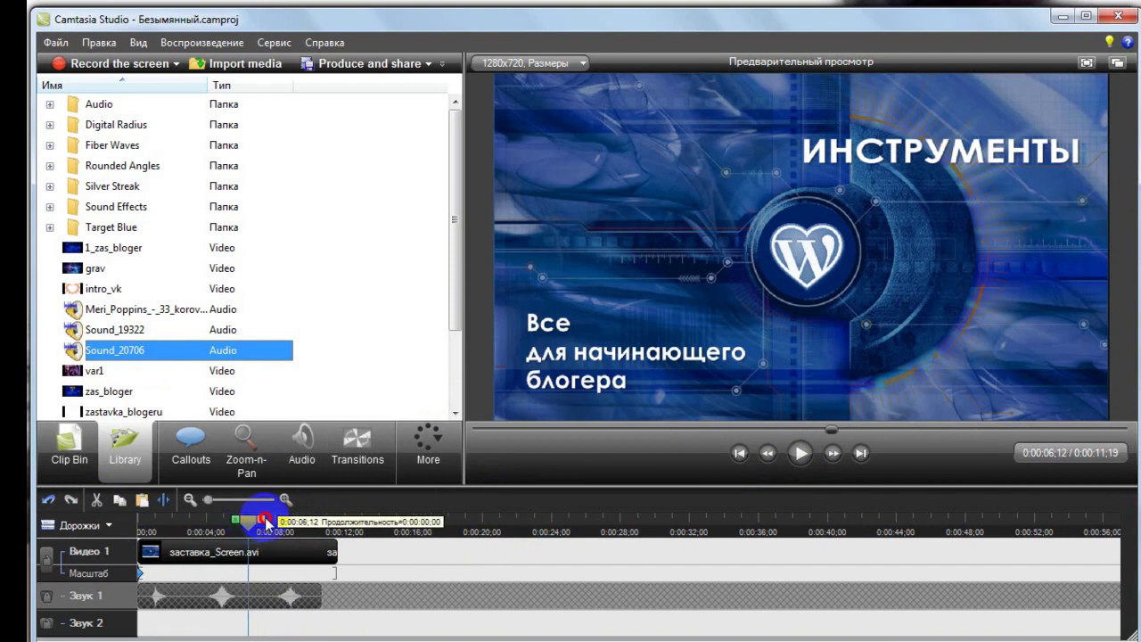
{"action": "left_click", "coordinate": [96, 499]}
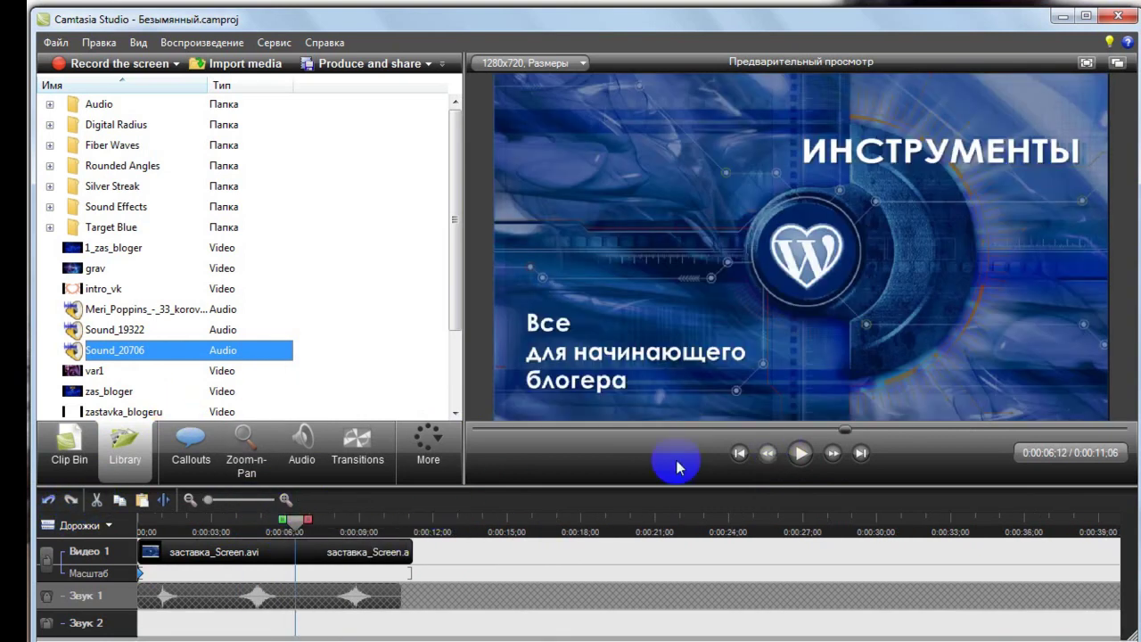
Step: Check playback, then cut another short range at about 6;19
{"action": "left_click", "coordinate": [802, 454]}
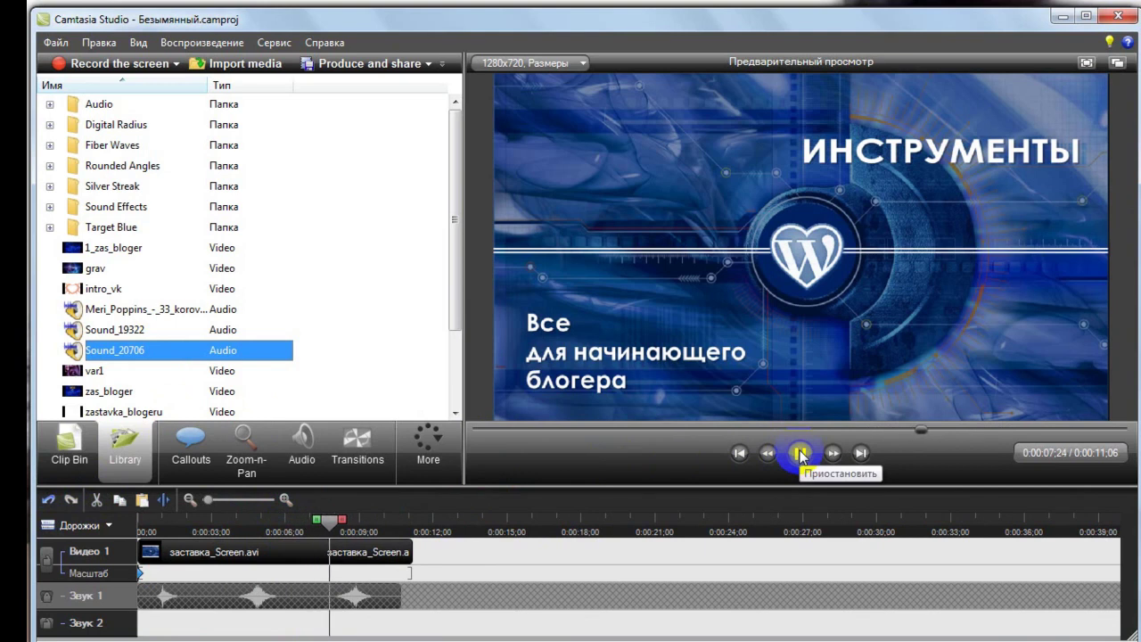
{"action": "left_click", "coordinate": [802, 455]}
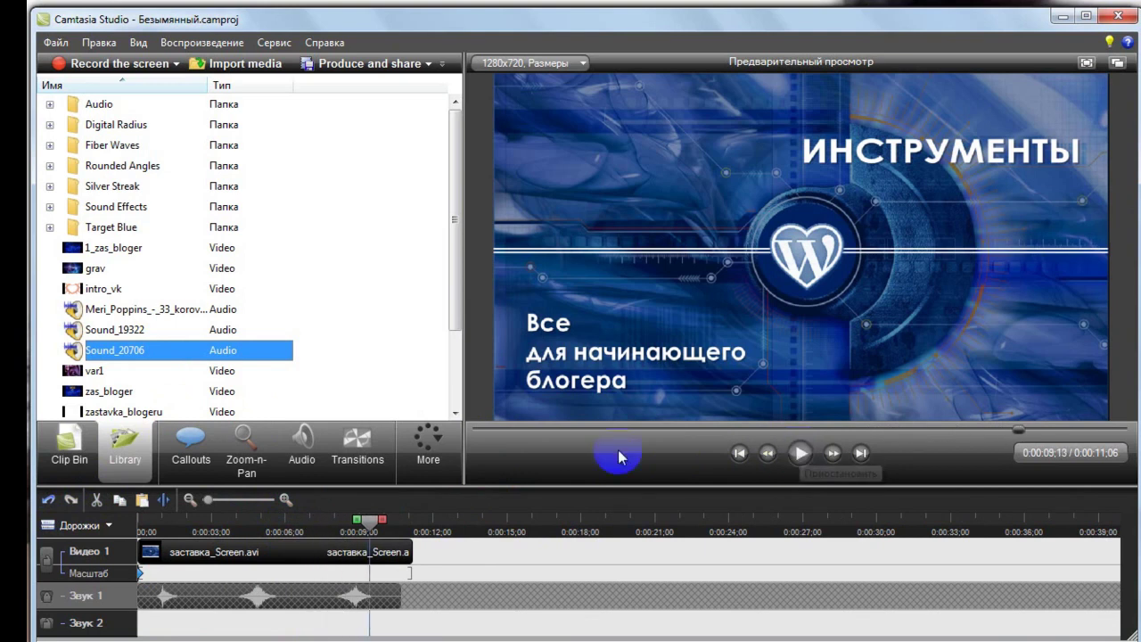
{"action": "mouse_move", "coordinate": [369, 522]}
{"action": "left_mouse_down"}
{"action": "mouse_move", "coordinate": [290, 528]}
{"action": "mouse_move", "coordinate": [313, 527]}
{"action": "left_mouse_up"}
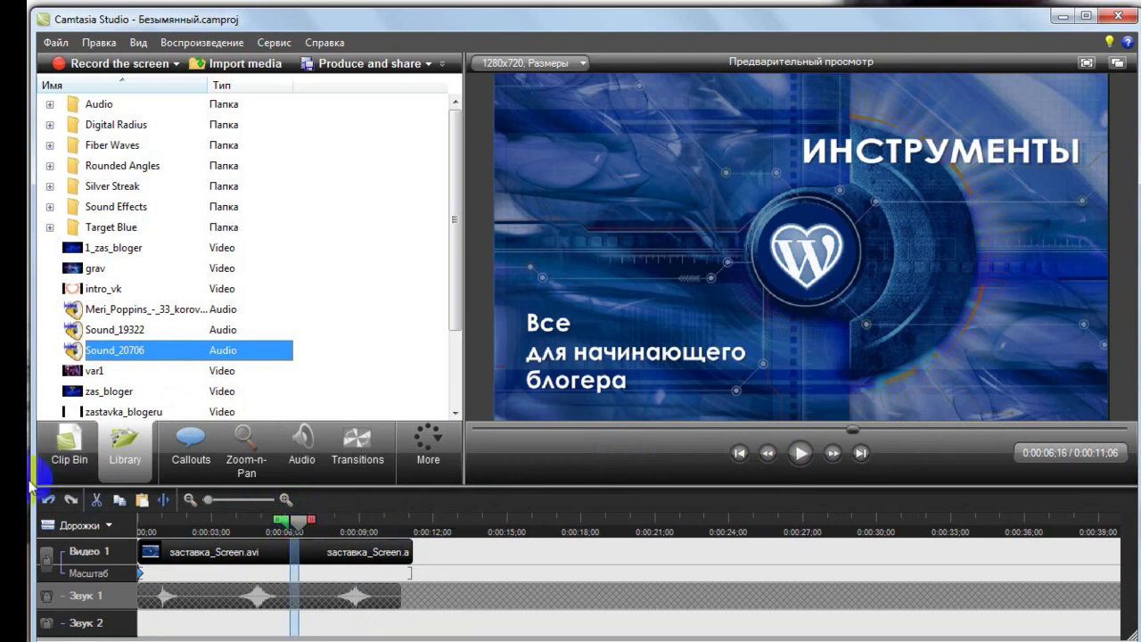
{"action": "left_click", "coordinate": [96, 502]}
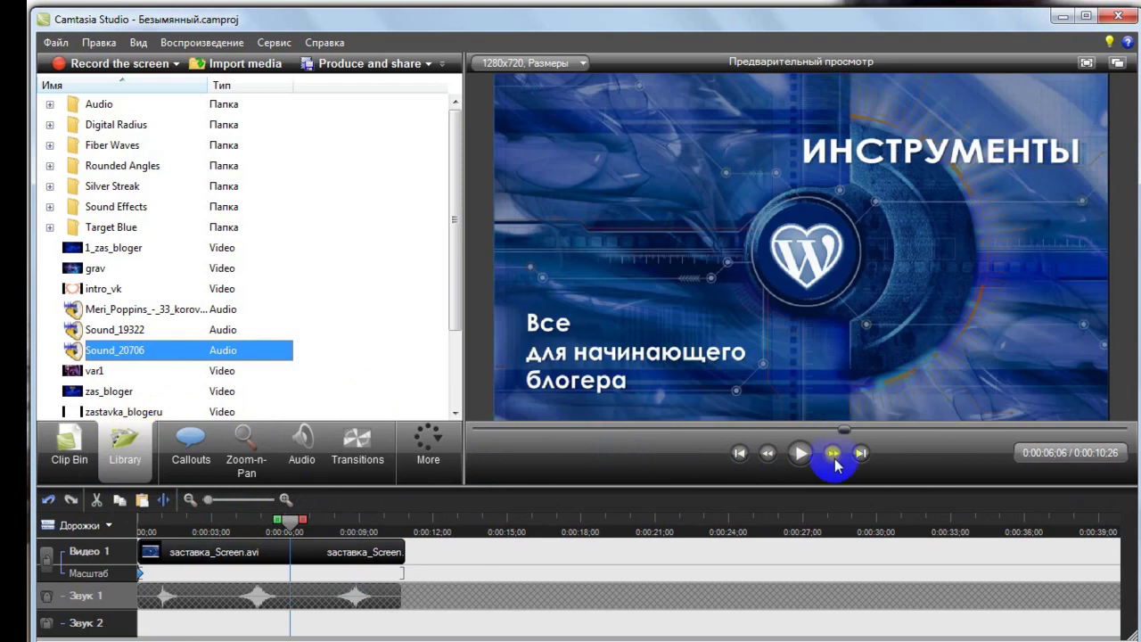
Step: Replay the 10;26 title from 3 seconds to verify the cuts
{"action": "left_click", "coordinate": [801, 452]}
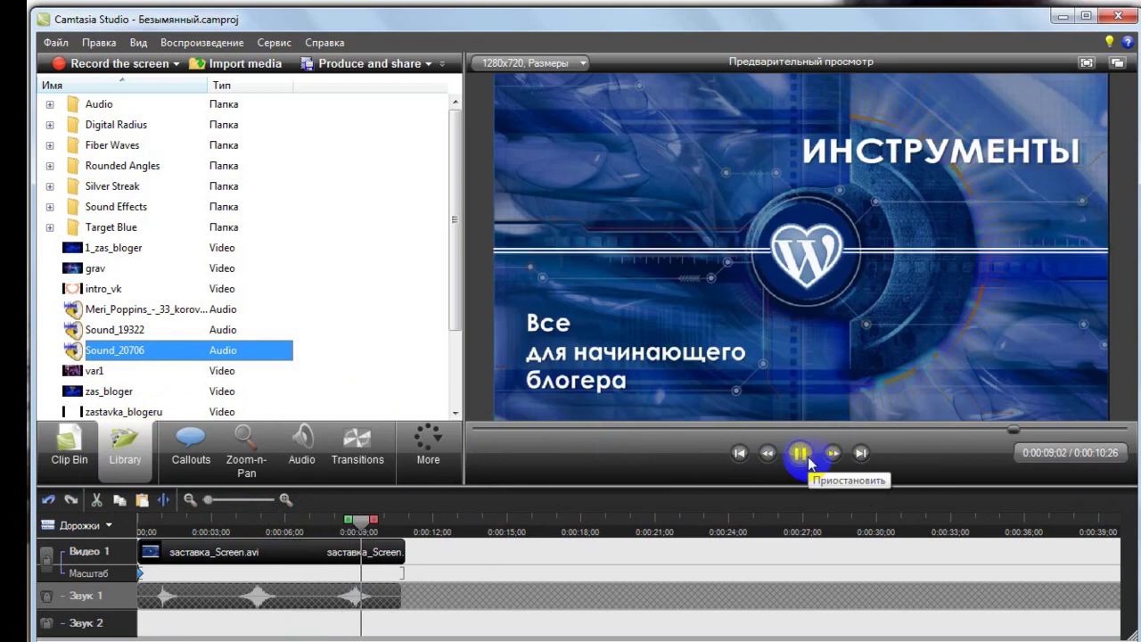
{"action": "left_click", "coordinate": [802, 456]}
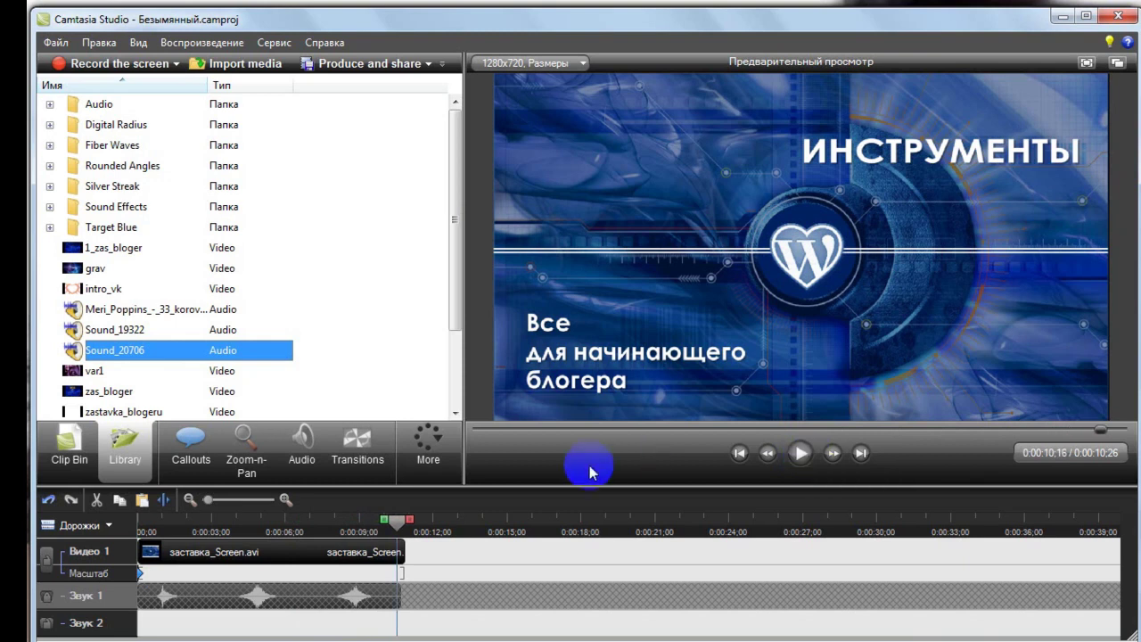
{"action": "left_click_drag", "start_coordinate": [400, 527], "coordinate": [220, 526]}
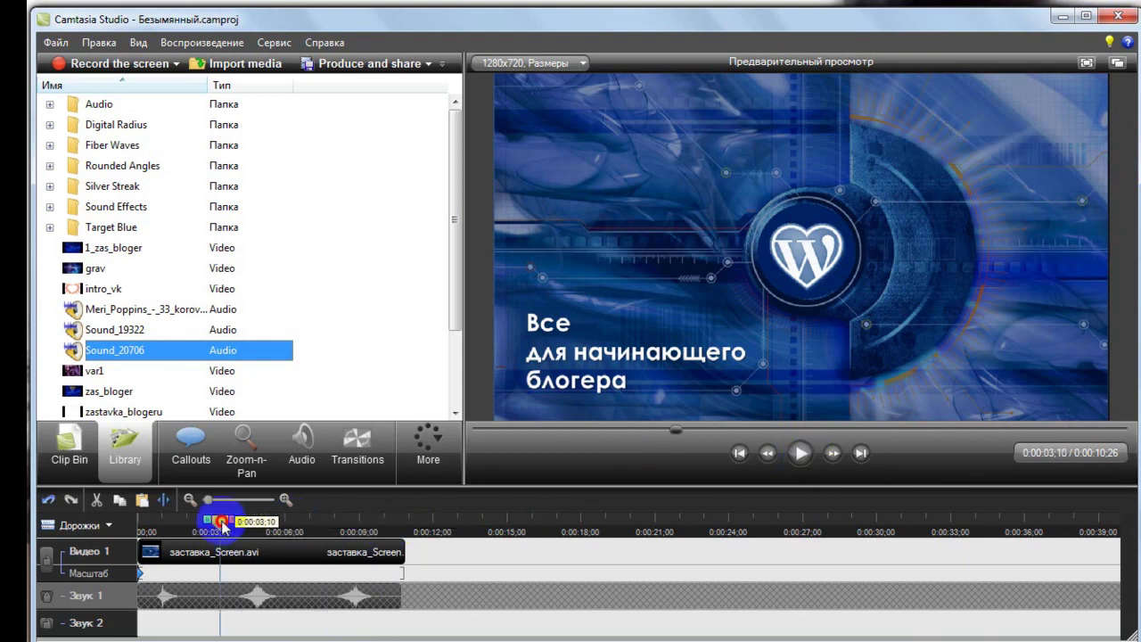
{"action": "left_click", "coordinate": [802, 454]}
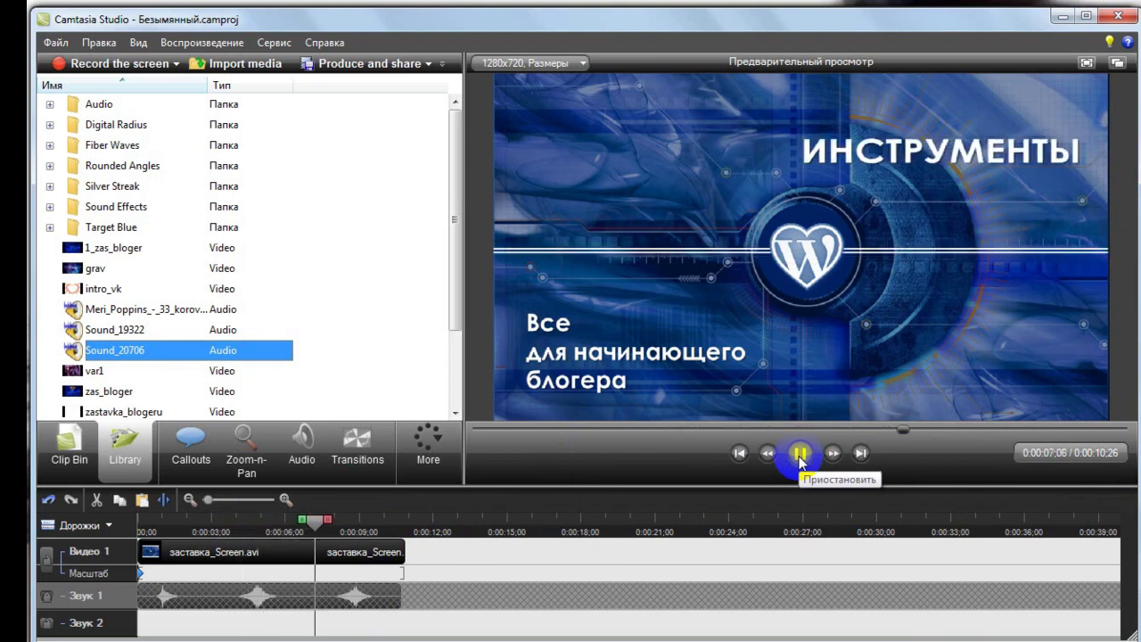
{"action": "left_click", "coordinate": [799, 455]}
{"action": "left_click_drag", "start_coordinate": [352, 522], "coordinate": [281, 521]}
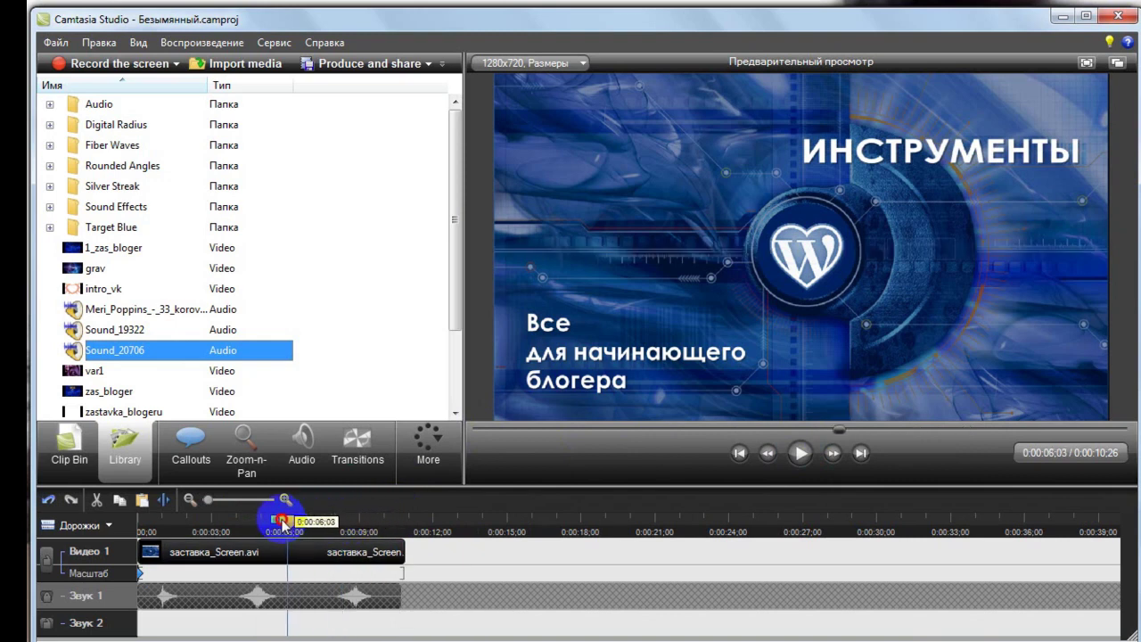
Step: Lock Видео 1, unlock Звук 1, and cut the range near 6;22 from the Sound_20706 music
{"action": "left_click", "coordinate": [47, 562]}
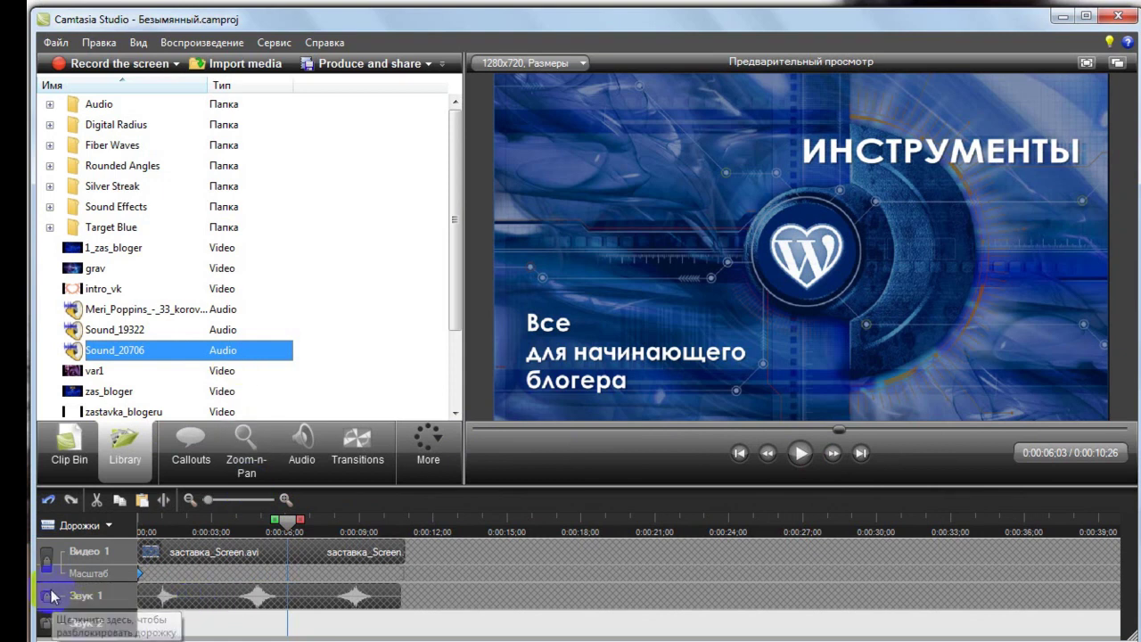
{"action": "left_click", "coordinate": [48, 595]}
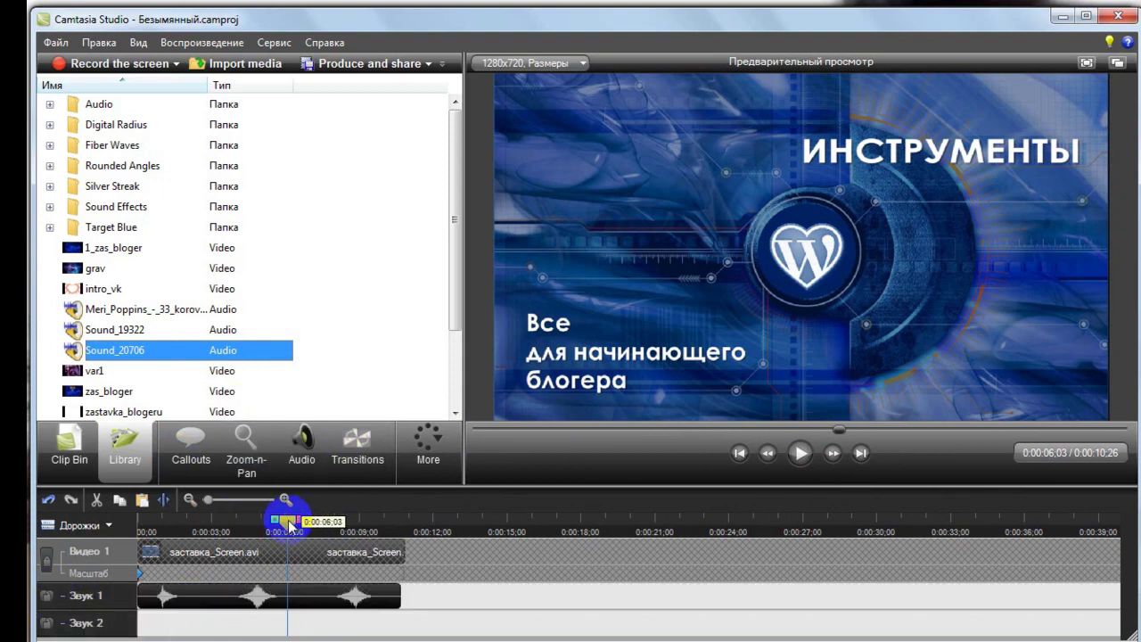
{"action": "left_click", "coordinate": [801, 453]}
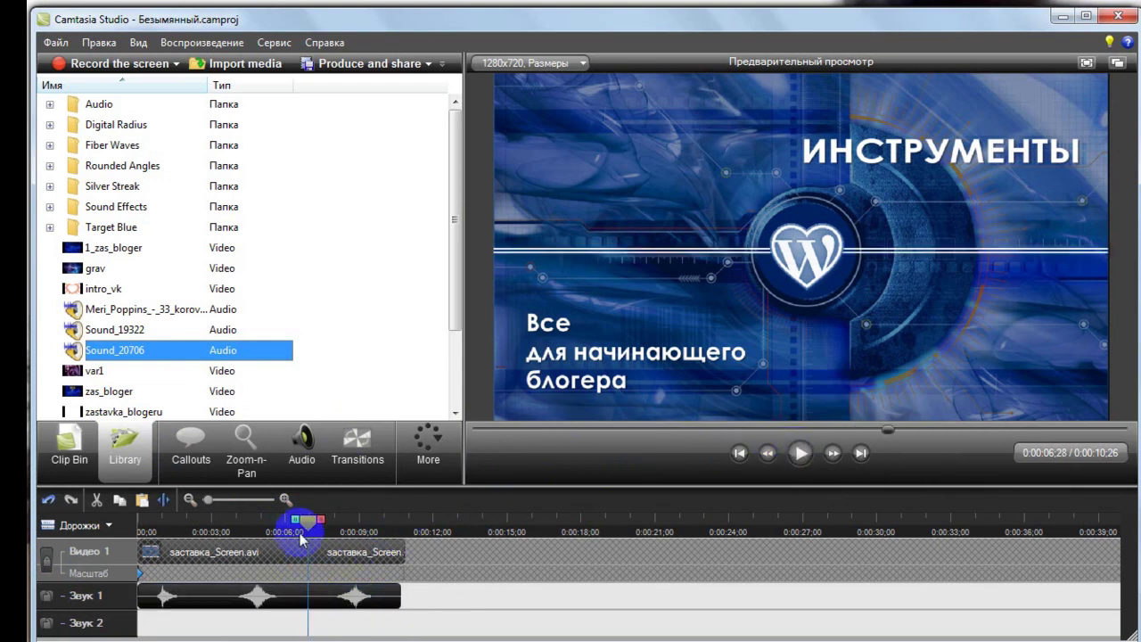
{"action": "mouse_move", "coordinate": [305, 531]}
{"action": "left_mouse_down"}
{"action": "mouse_move", "coordinate": [291, 533]}
{"action": "mouse_move", "coordinate": [346, 526]}
{"action": "left_mouse_up"}
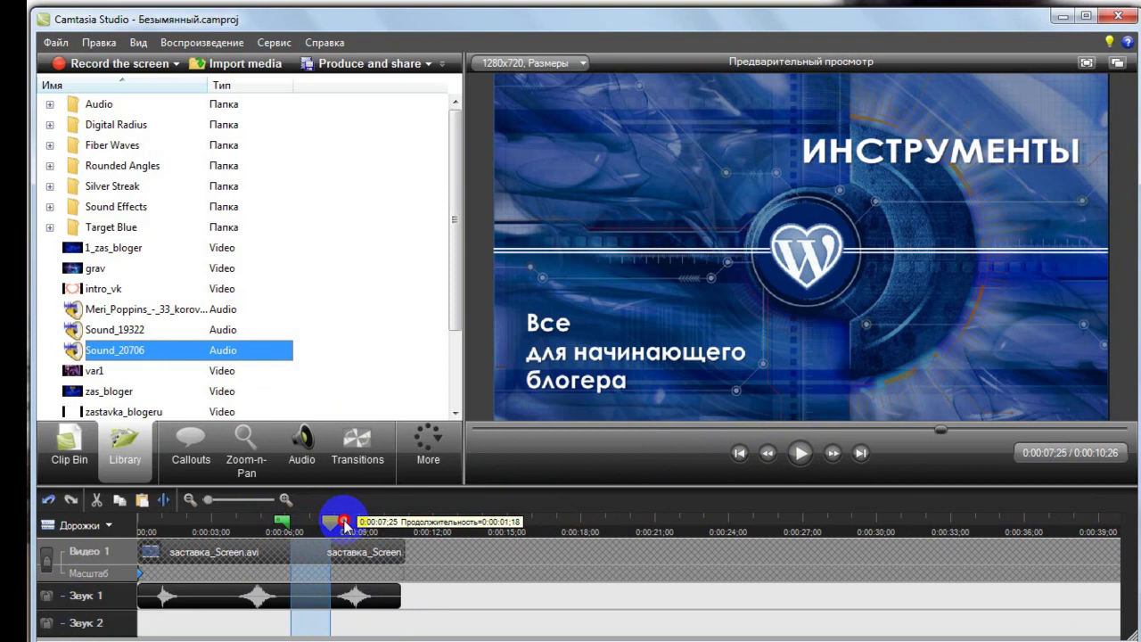
{"action": "left_click", "coordinate": [96, 497]}
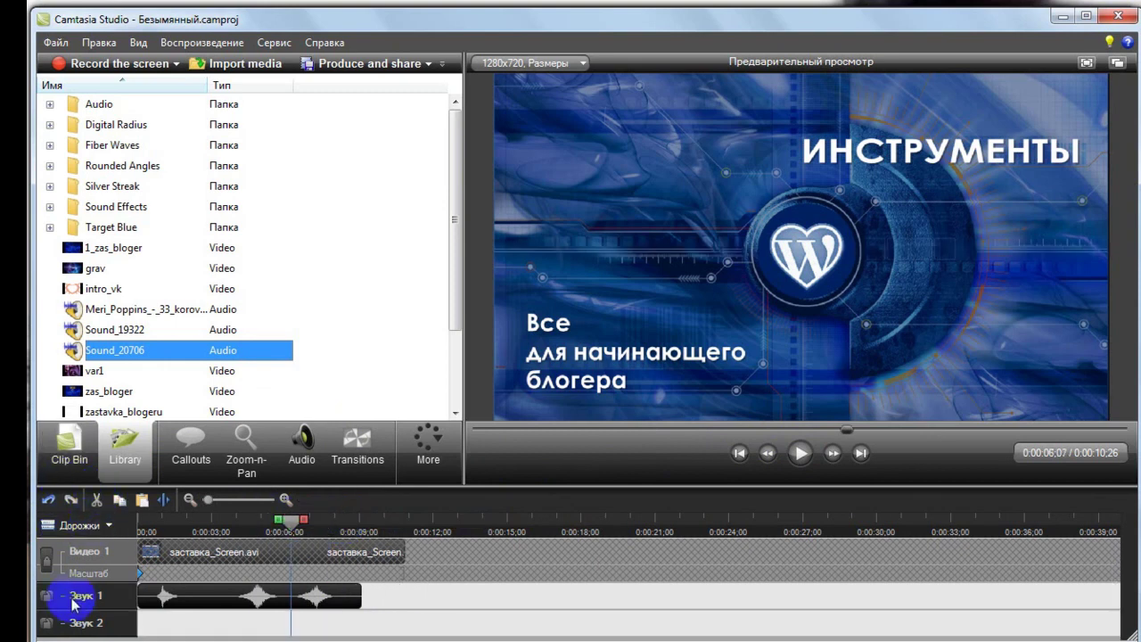
{"action": "left_click_drag", "start_coordinate": [278, 524], "coordinate": [140, 525]}
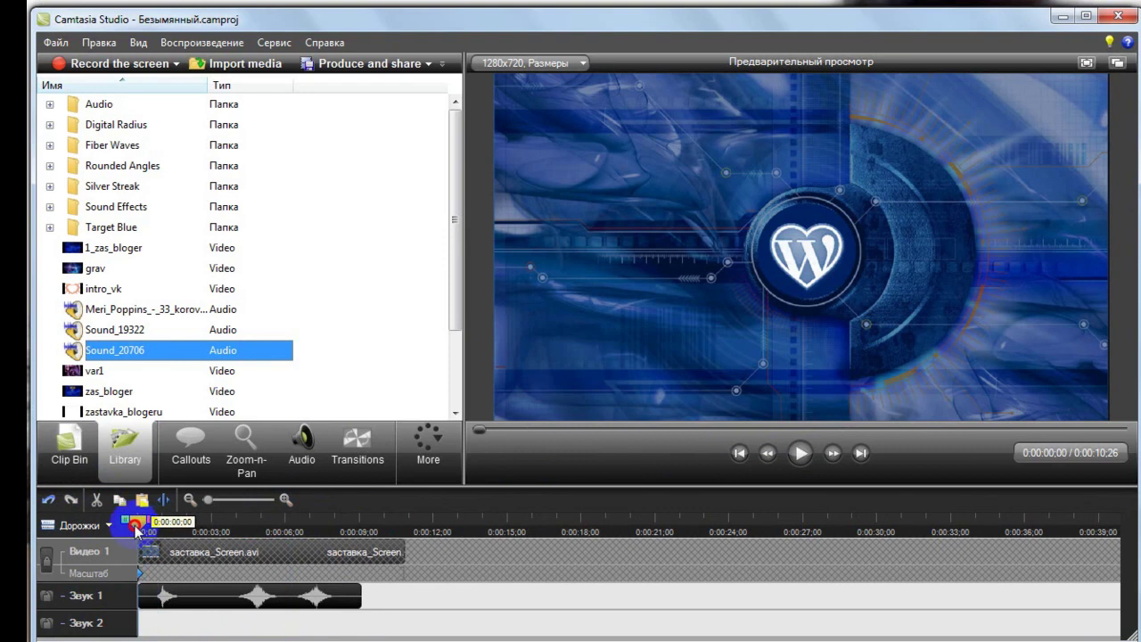
Step: After a playback check, unlock Видео 1 and cut the 8;26–10;26 ending
{"action": "left_click", "coordinate": [799, 455]}
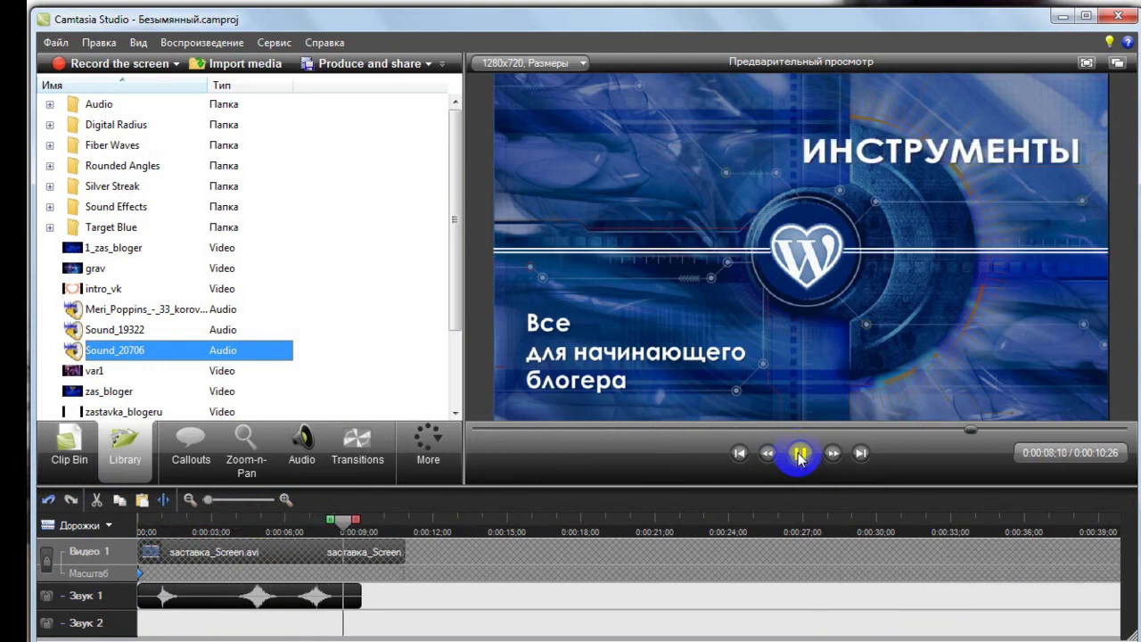
{"action": "left_click", "coordinate": [935, 614]}
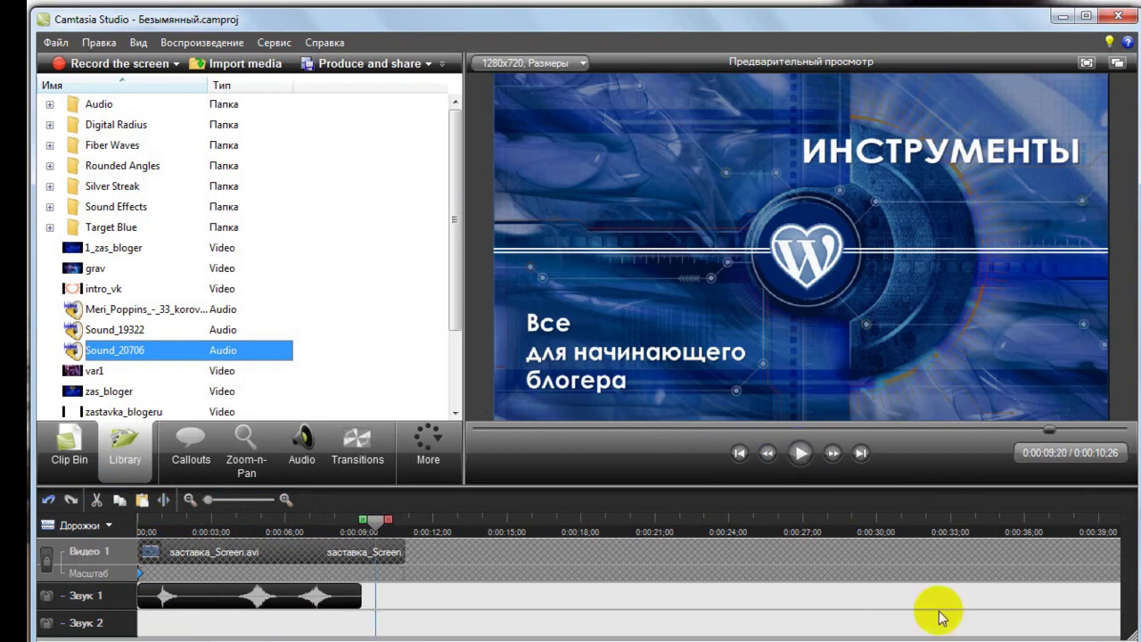
{"action": "left_click", "coordinate": [46, 562]}
{"action": "left_click_drag", "start_coordinate": [371, 521], "coordinate": [356, 520]}
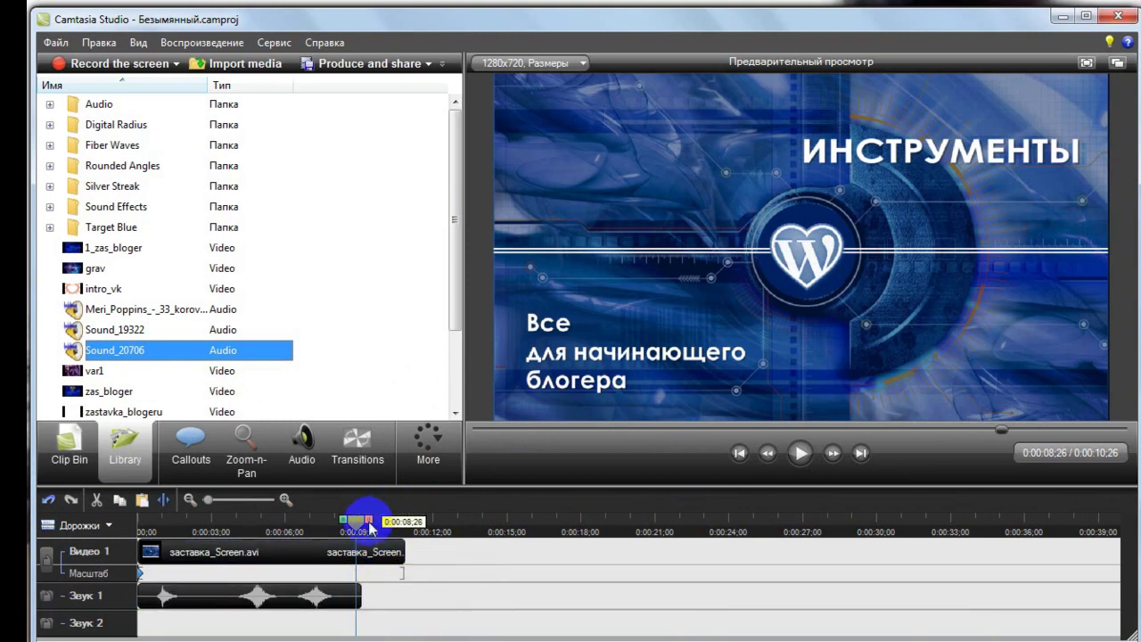
{"action": "left_click_drag", "start_coordinate": [368, 519], "coordinate": [416, 522]}
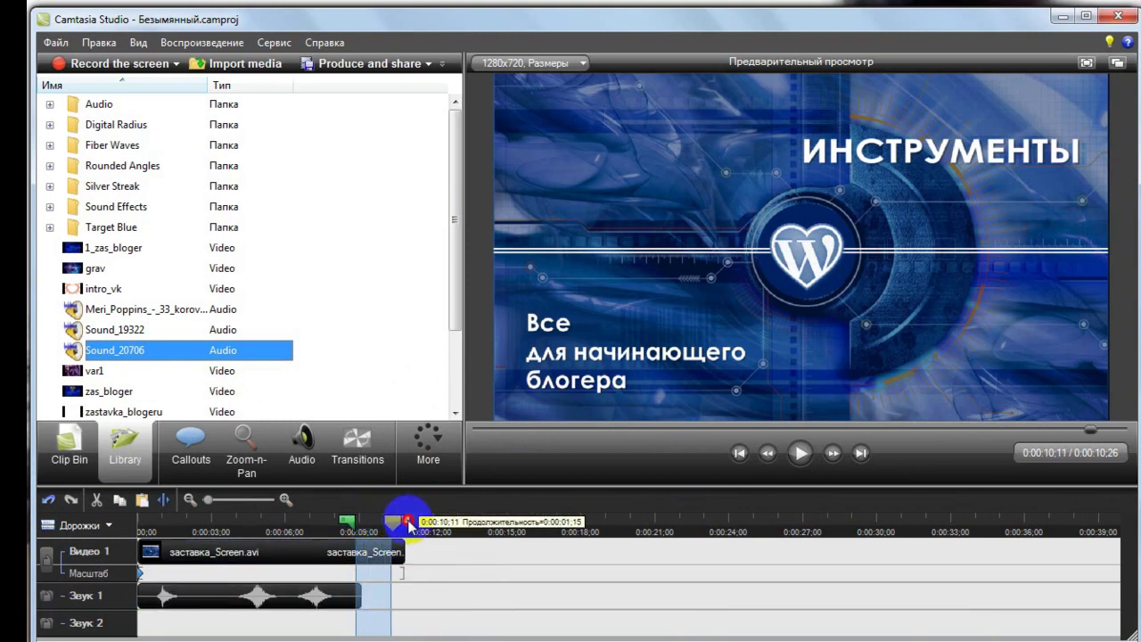
{"action": "left_click", "coordinate": [96, 499]}
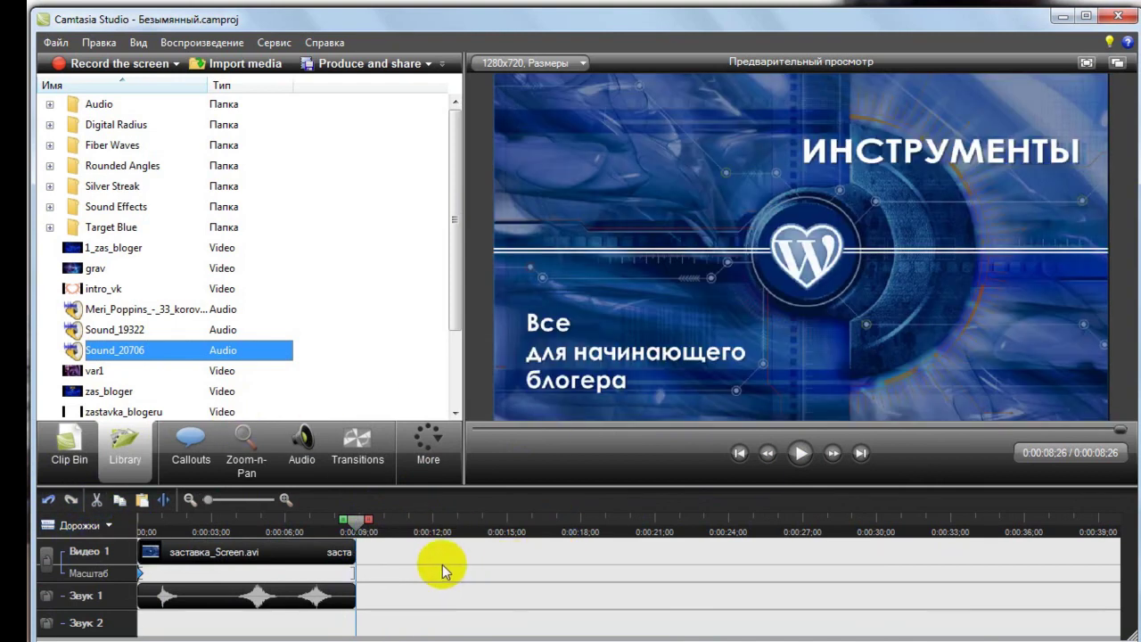
Step: Cut a 15-frame range near 2 seconds from the title clip and preview it
{"action": "mouse_move", "coordinate": [355, 526]}
{"action": "left_mouse_down"}
{"action": "mouse_move", "coordinate": [152, 526]}
{"action": "mouse_move", "coordinate": [221, 521]}
{"action": "mouse_move", "coordinate": [201, 526]}
{"action": "left_mouse_up"}
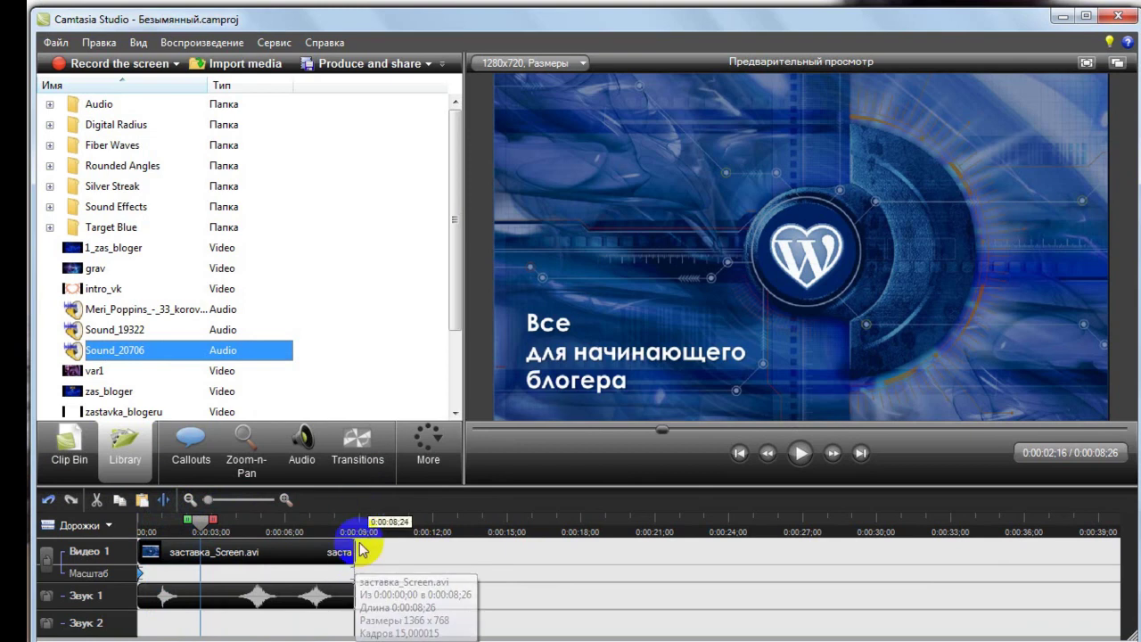
{"action": "left_click", "coordinate": [214, 526]}
{"action": "left_click_drag", "start_coordinate": [214, 526], "coordinate": [227, 526]}
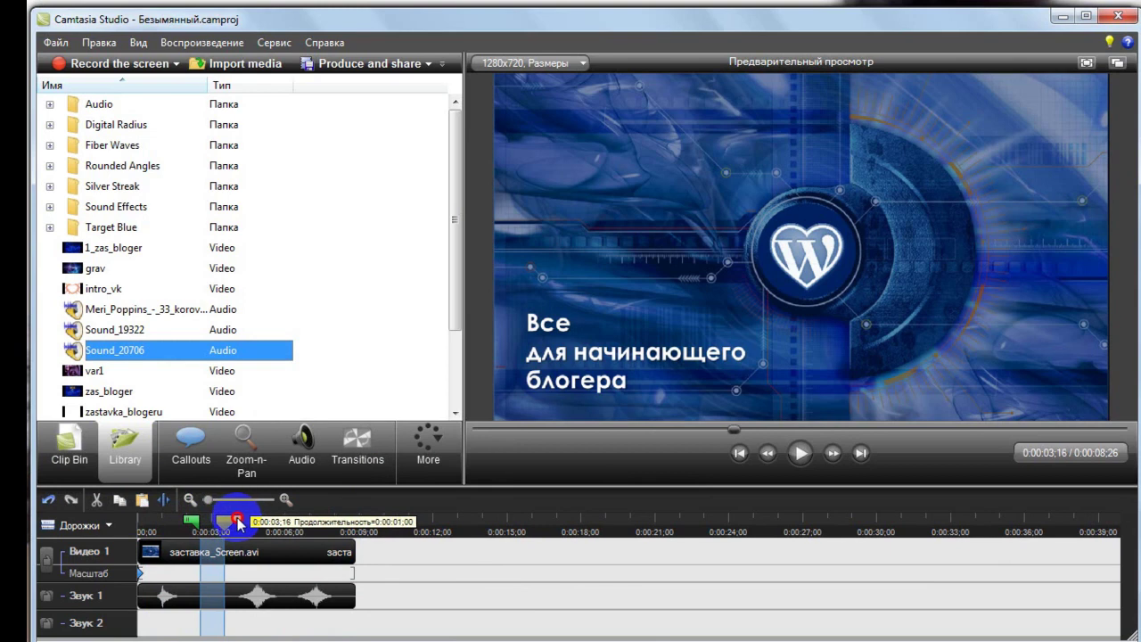
{"action": "left_click", "coordinate": [95, 499]}
{"action": "left_click_drag", "start_coordinate": [229, 526], "coordinate": [58, 524]}
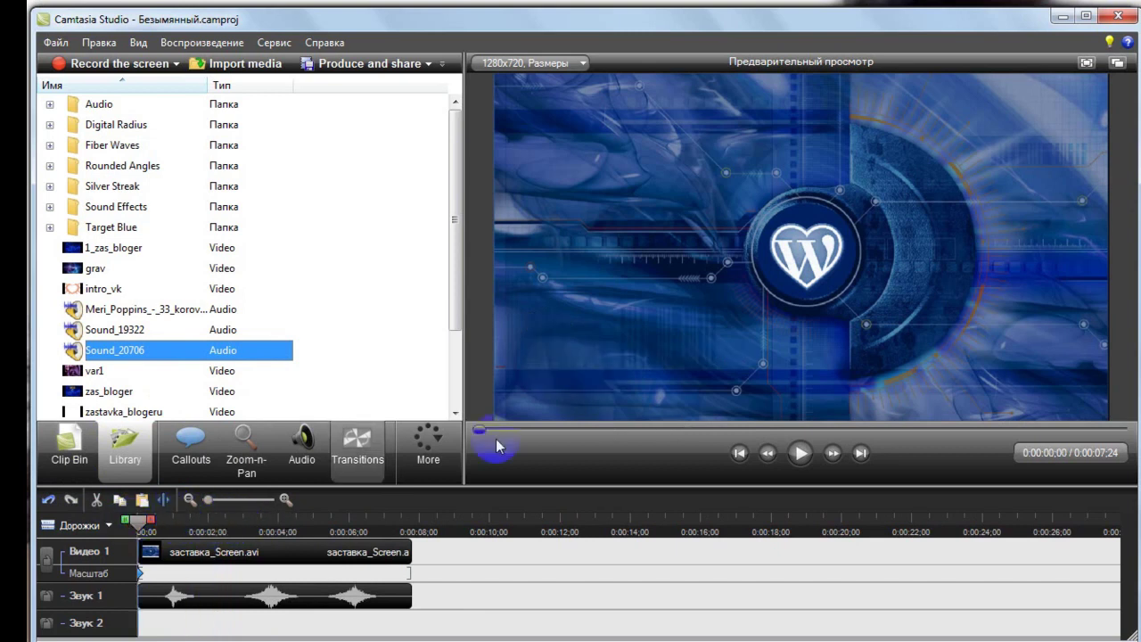
{"action": "left_click", "coordinate": [800, 456]}
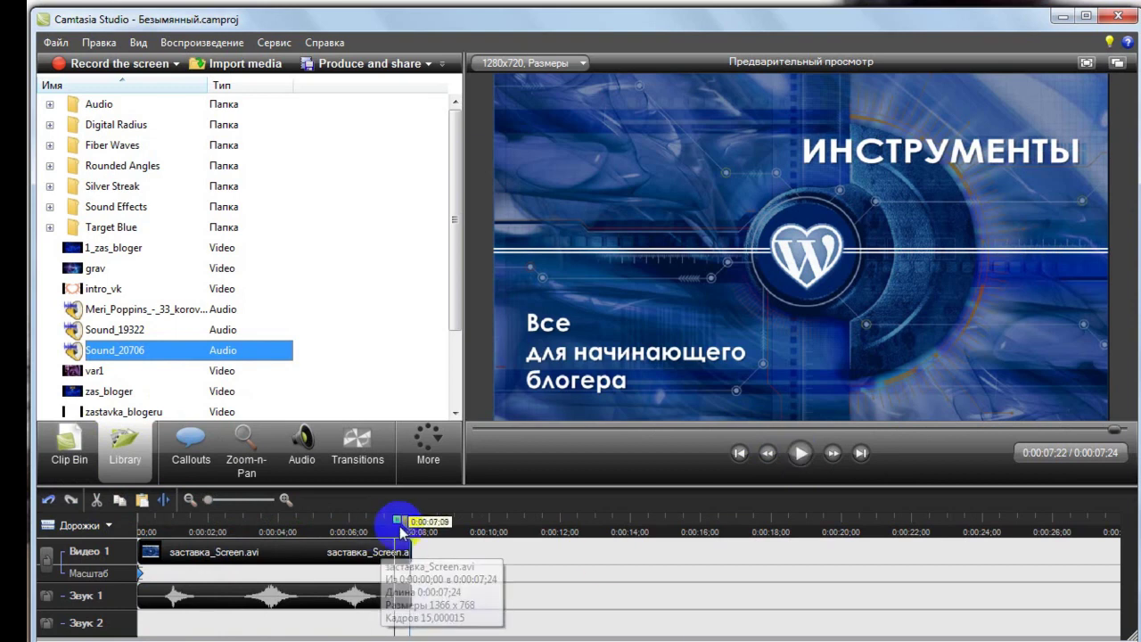
Step: Cut more frames near 2 seconds and the final frames up to 7;14
{"action": "mouse_move", "coordinate": [410, 520]}
{"action": "left_mouse_down"}
{"action": "mouse_move", "coordinate": [190, 529]}
{"action": "mouse_move", "coordinate": [235, 528]}
{"action": "left_mouse_up"}
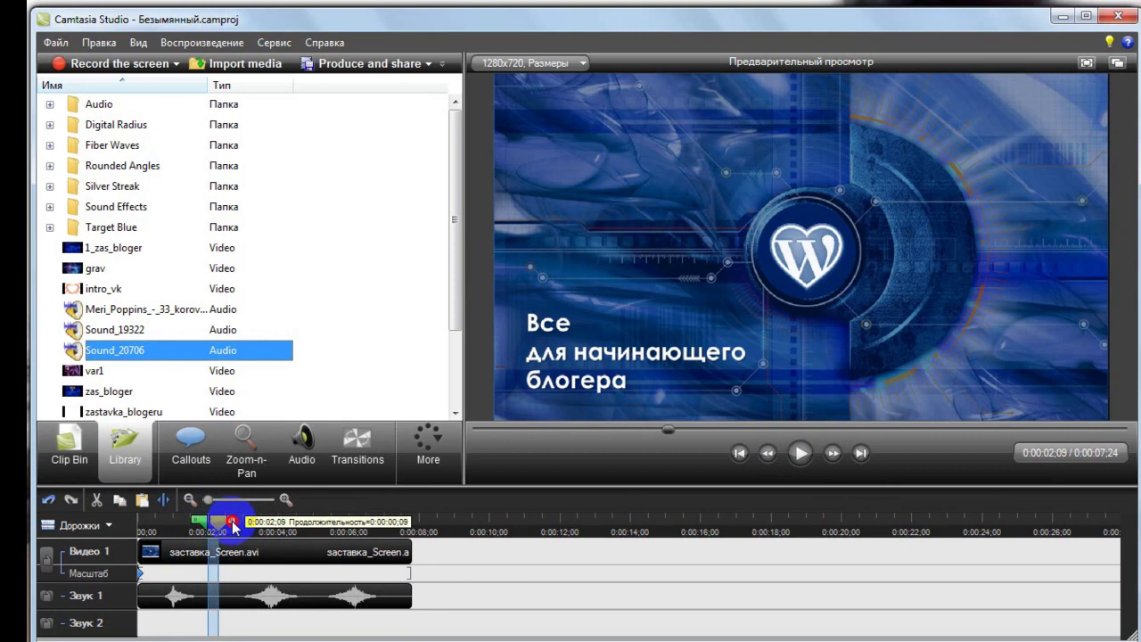
{"action": "left_click", "coordinate": [97, 500]}
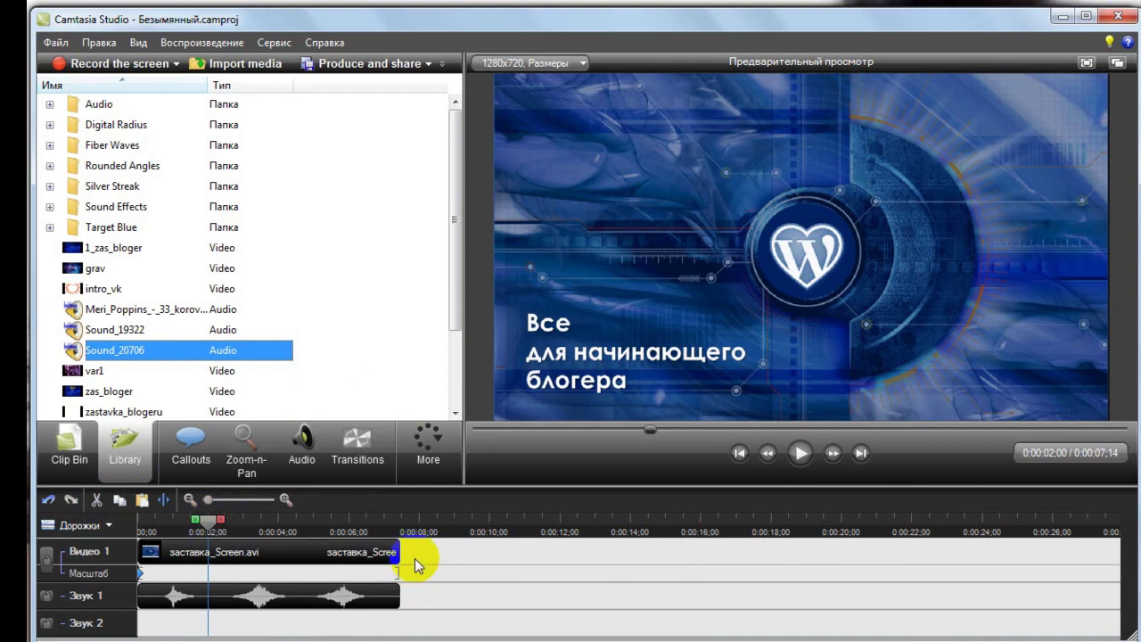
{"action": "left_click", "coordinate": [221, 521]}
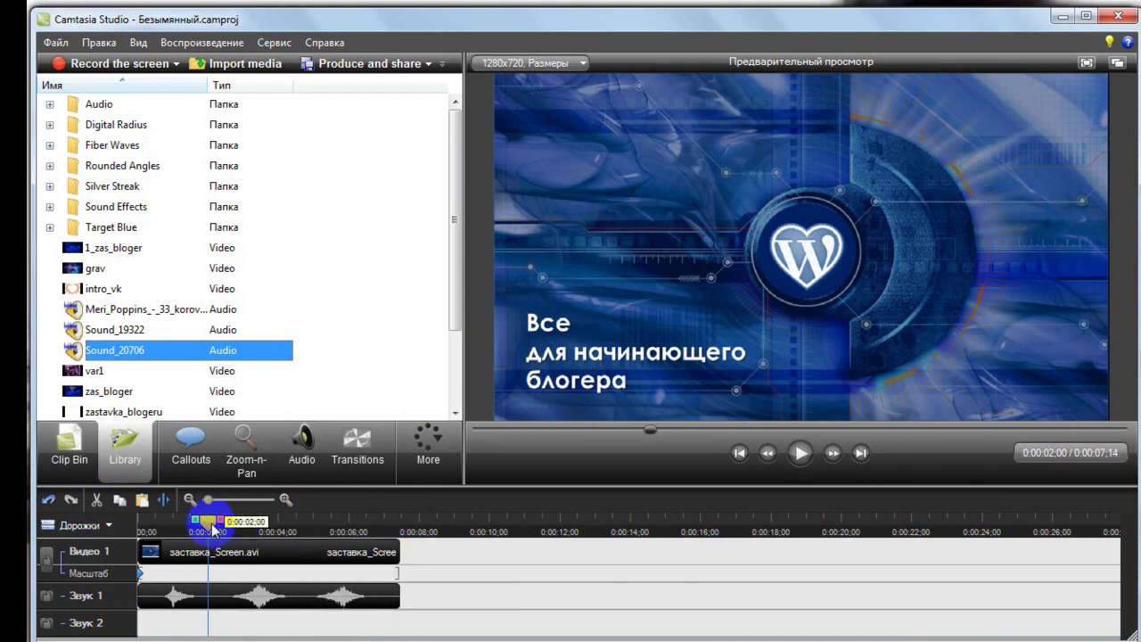
{"action": "left_click_drag", "start_coordinate": [213, 527], "coordinate": [390, 556]}
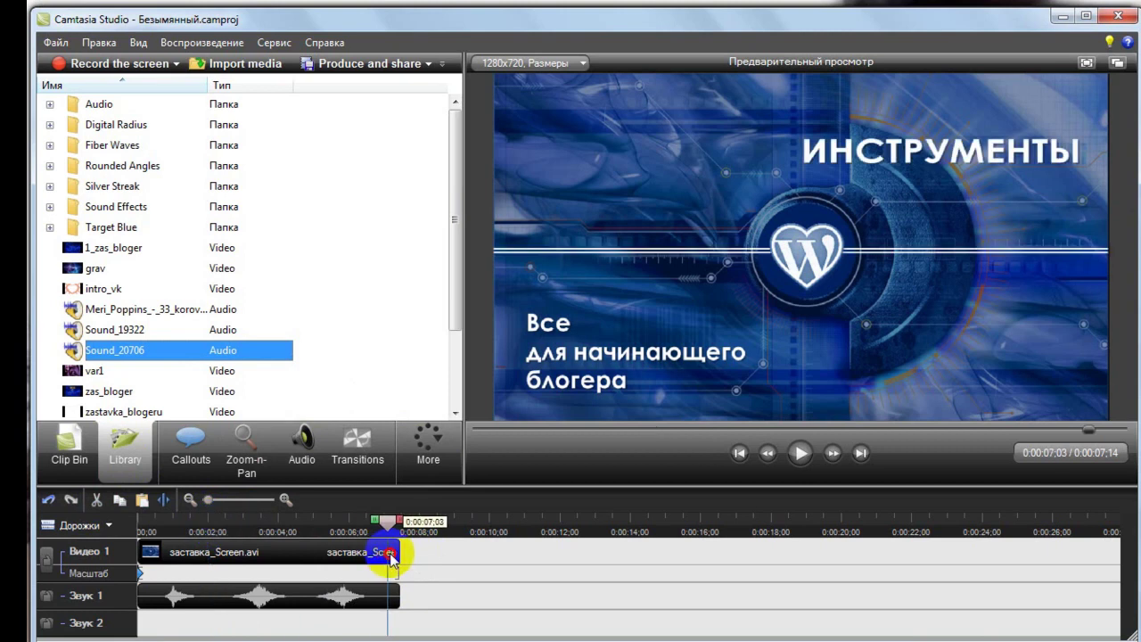
{"action": "left_click", "coordinate": [404, 523]}
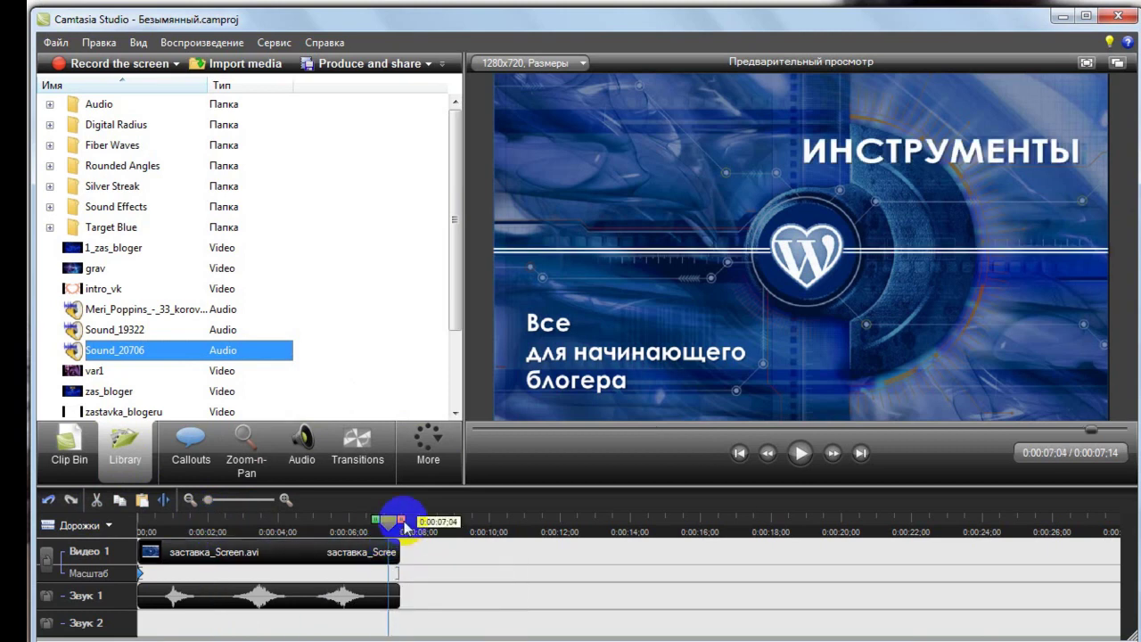
{"action": "left_click_drag", "start_coordinate": [404, 524], "coordinate": [413, 522]}
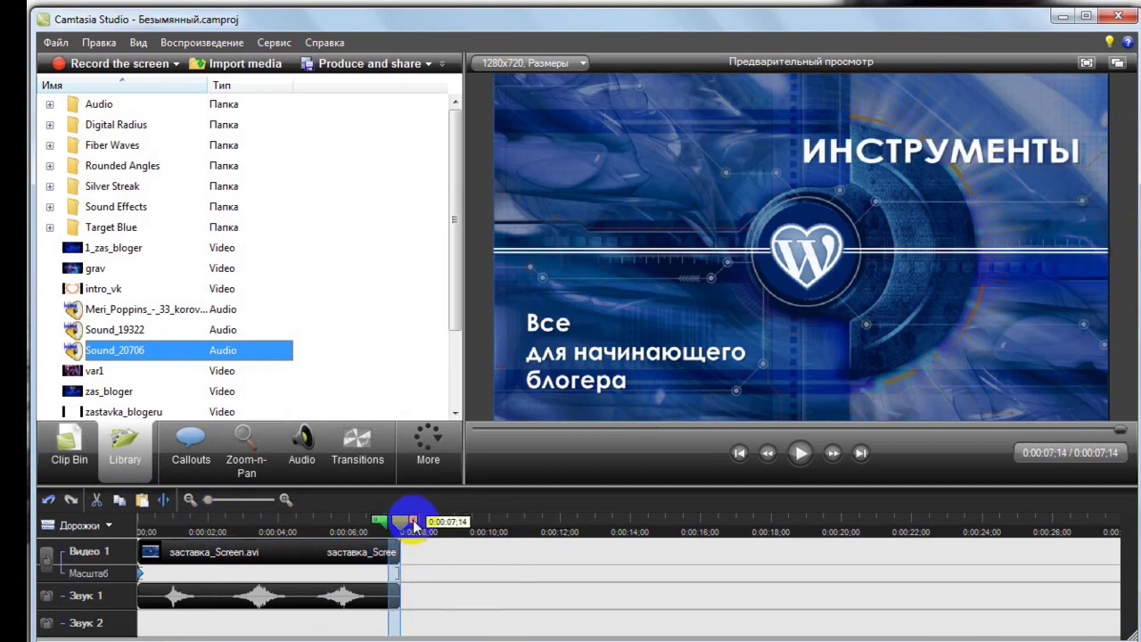
{"action": "left_click", "coordinate": [95, 500]}
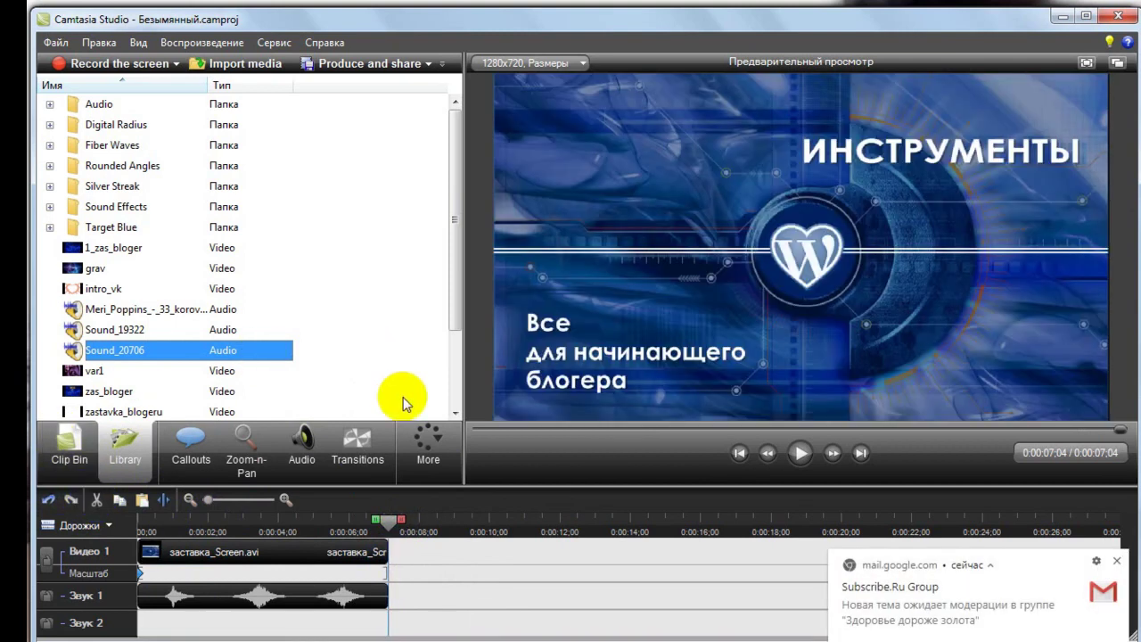
Step: Play back the trimmed 0:00:07;04 project from about 6 seconds and clear the selection
{"action": "left_click_drag", "start_coordinate": [377, 519], "coordinate": [115, 522]}
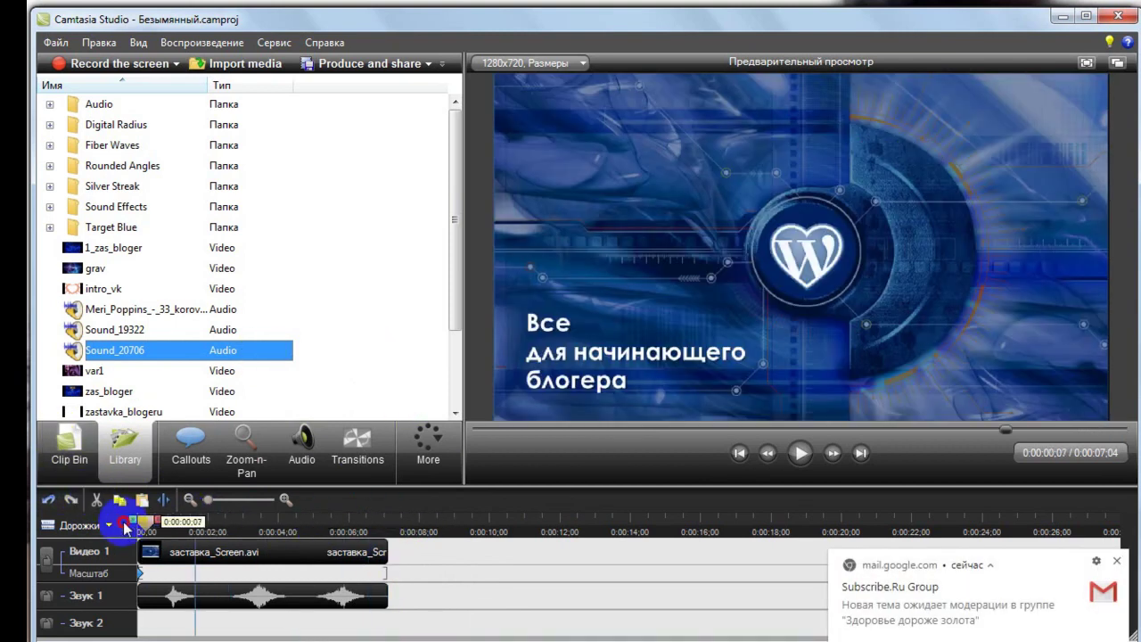
{"action": "left_click", "coordinate": [807, 455]}
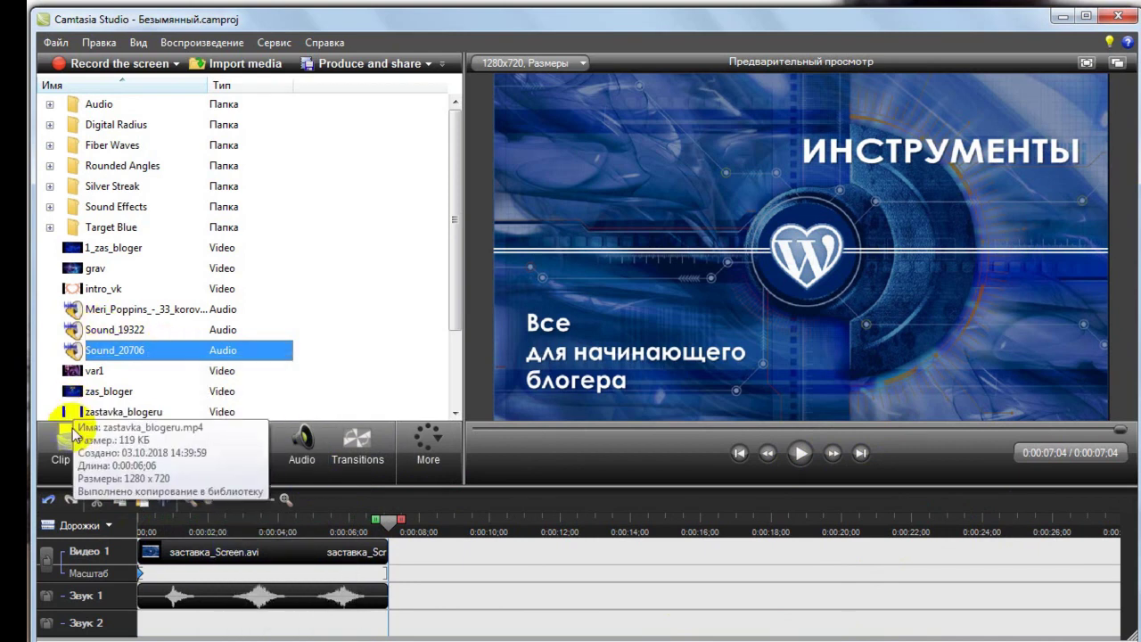
{"action": "left_click", "coordinate": [492, 546]}
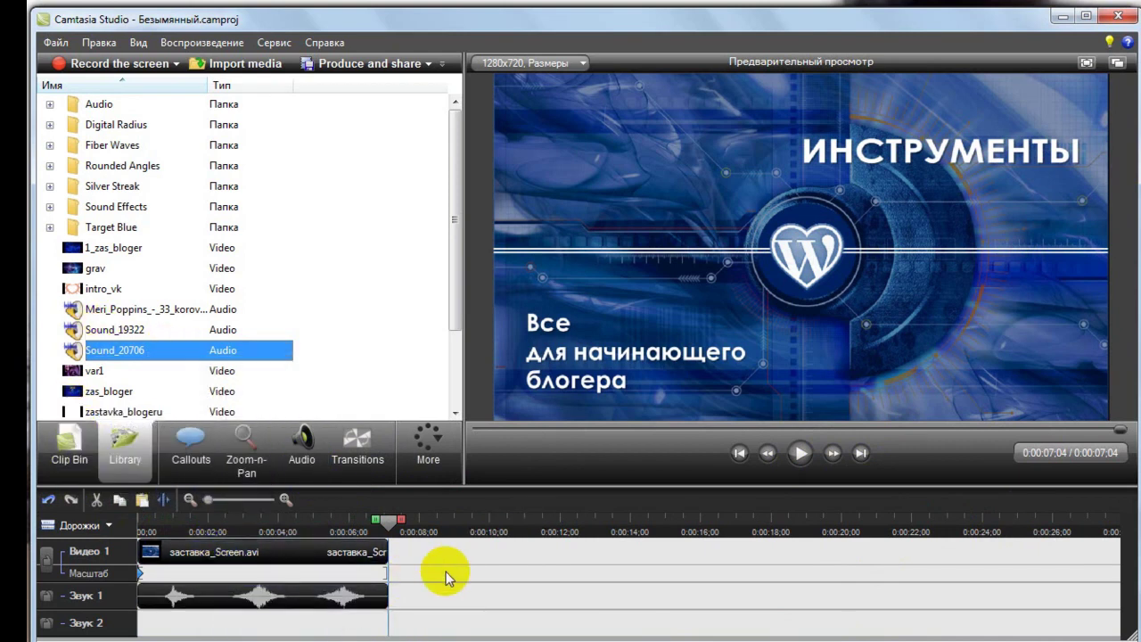
Step: Start the Production Wizard with custom project settings
{"action": "left_click", "coordinate": [68, 452]}
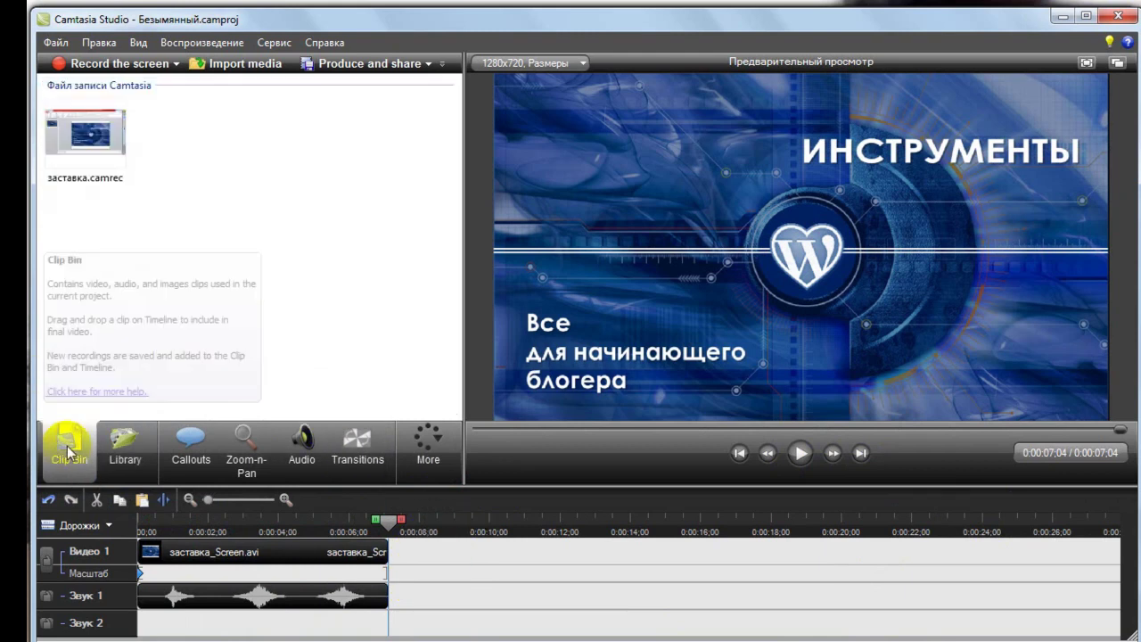
{"action": "left_click", "coordinate": [431, 63]}
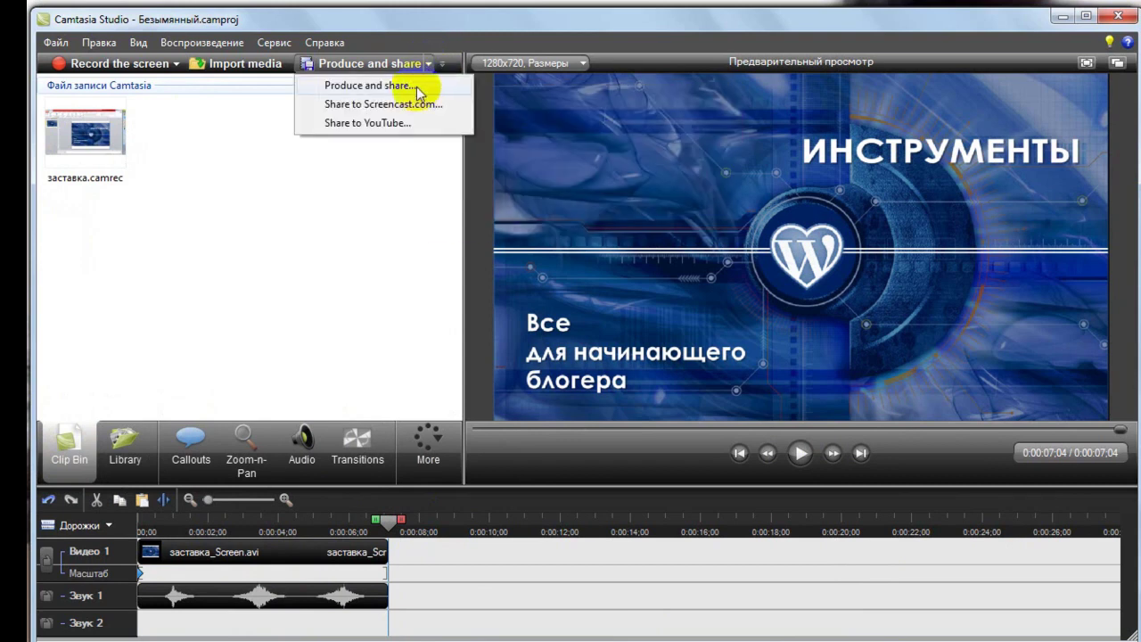
{"action": "left_click", "coordinate": [416, 87]}
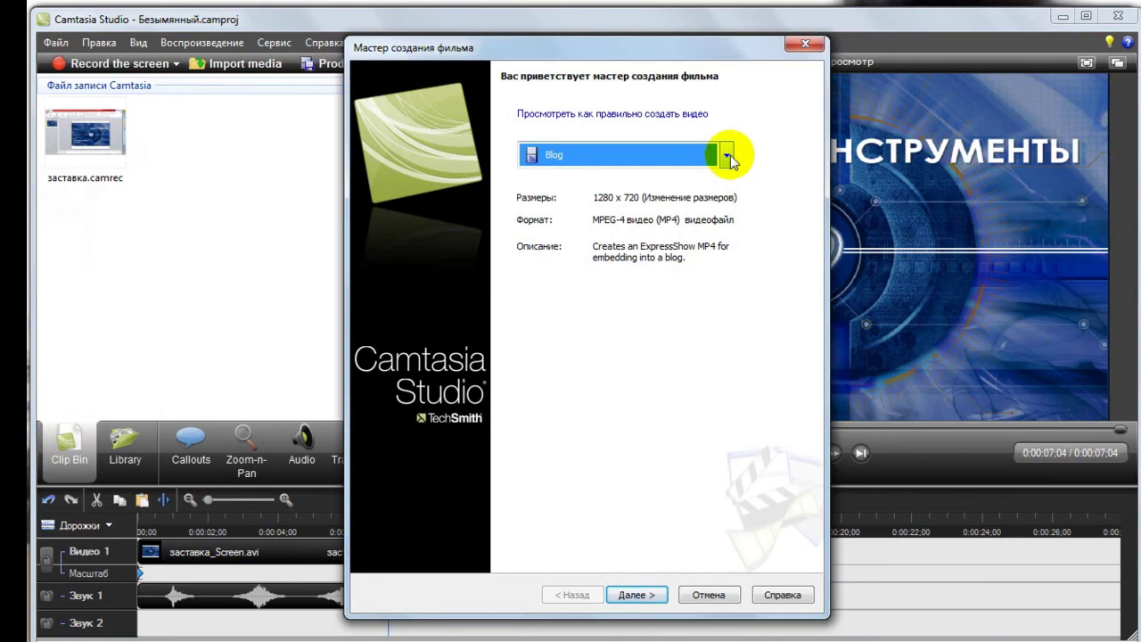
{"action": "left_click", "coordinate": [727, 155]}
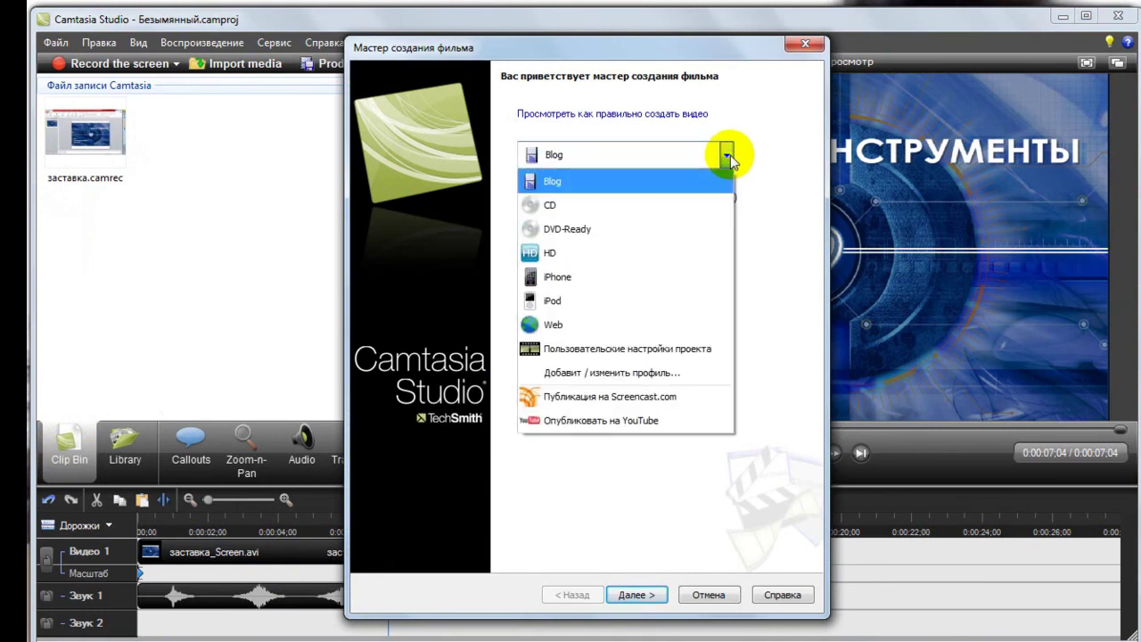
{"action": "left_click", "coordinate": [682, 354]}
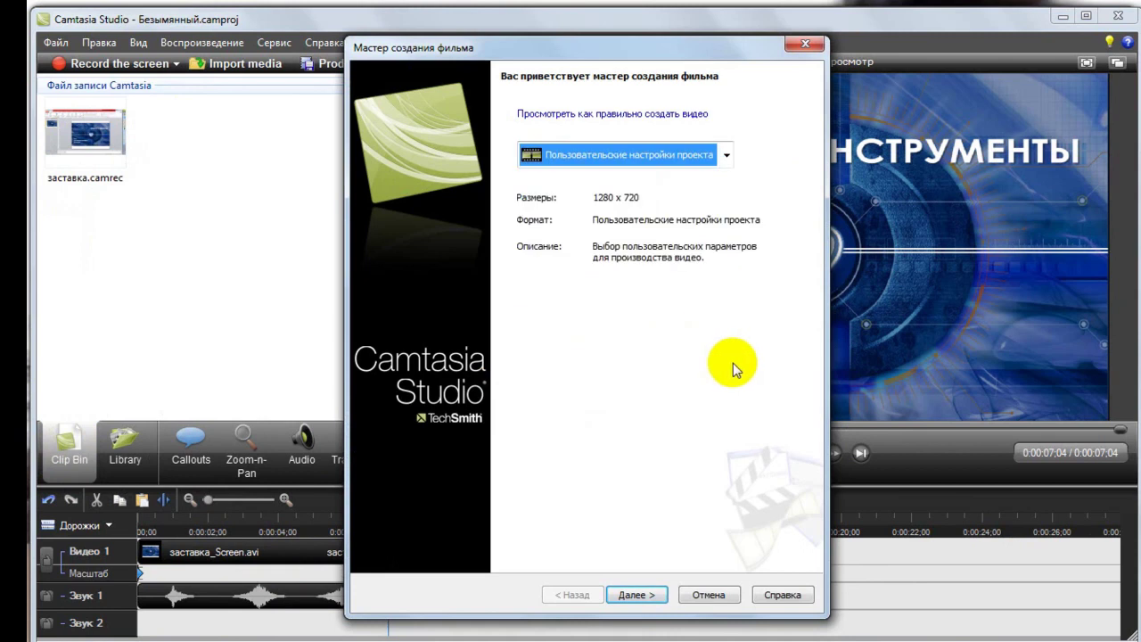
{"action": "left_click", "coordinate": [635, 596]}
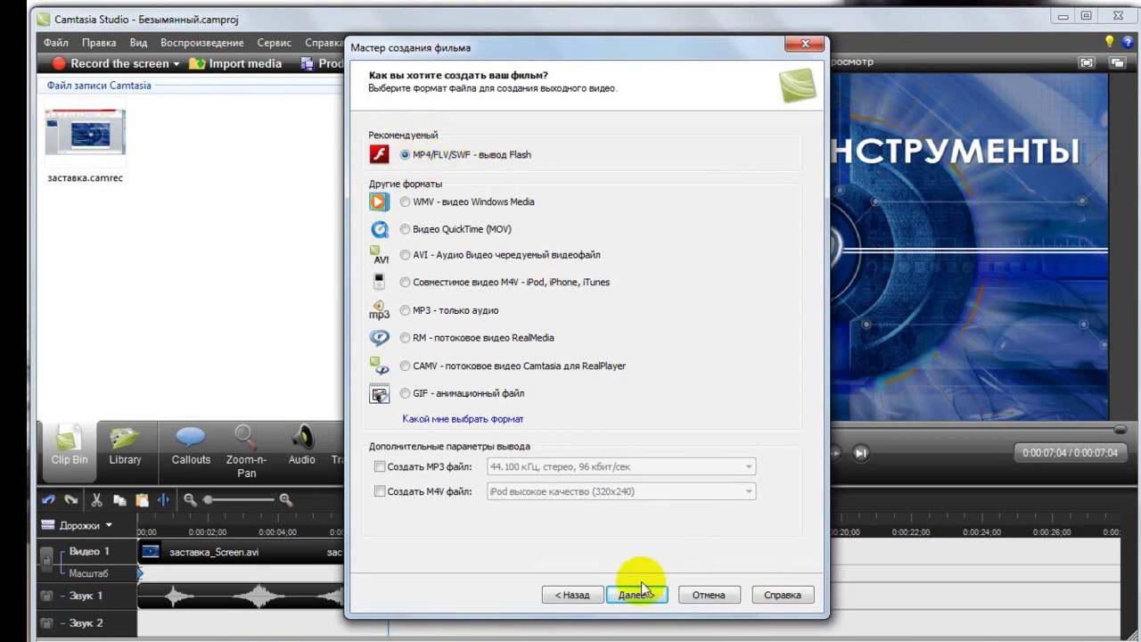
Step: Choose MP4/FLV/SWF output with MP4 format in Flash options, continuing to video options
{"action": "left_click", "coordinate": [636, 594]}
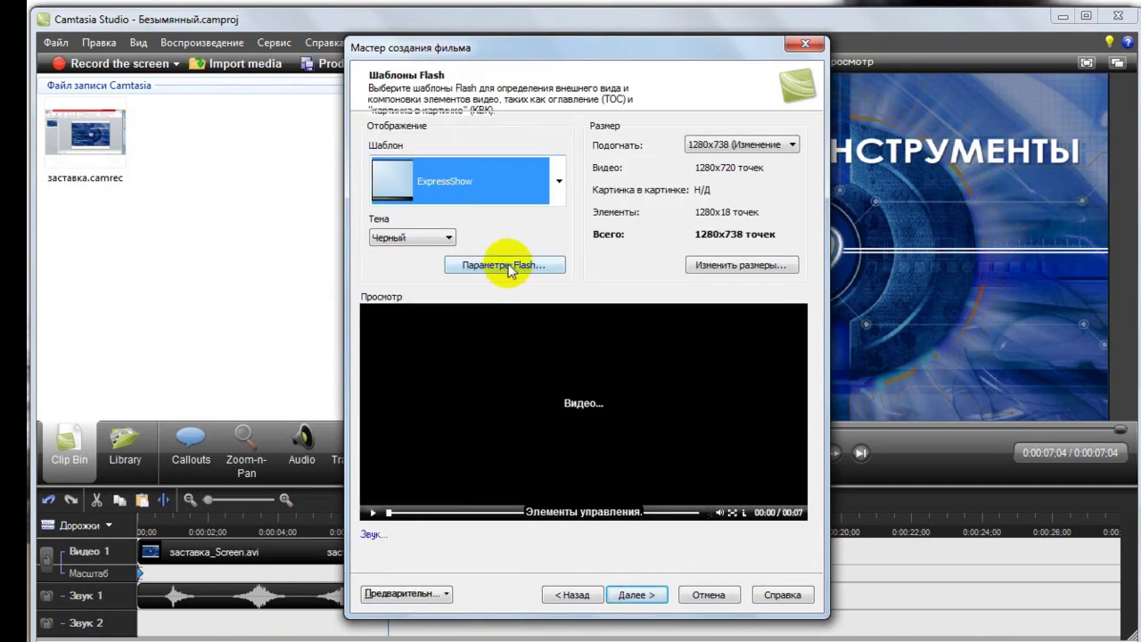
{"action": "left_click", "coordinate": [510, 267]}
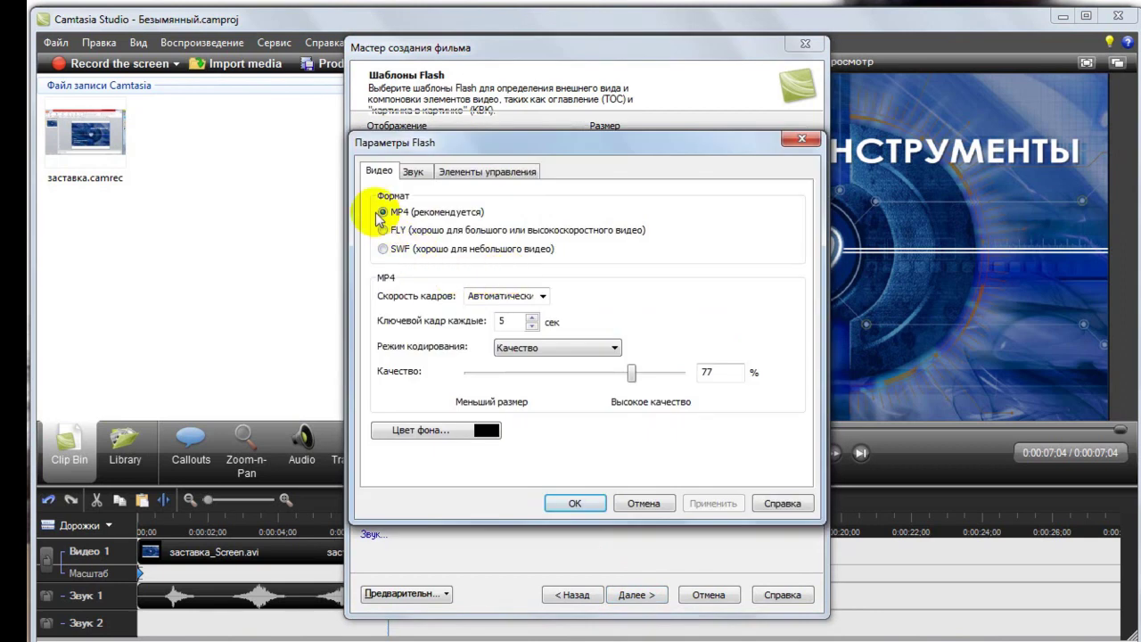
{"action": "left_click", "coordinate": [575, 504]}
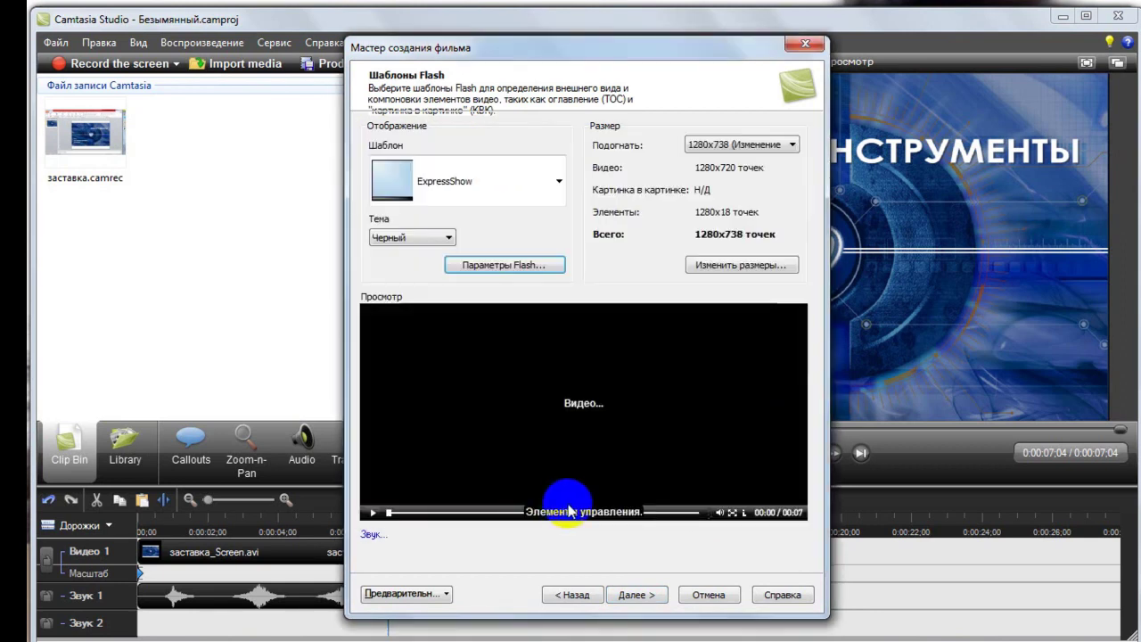
{"action": "left_click", "coordinate": [635, 594]}
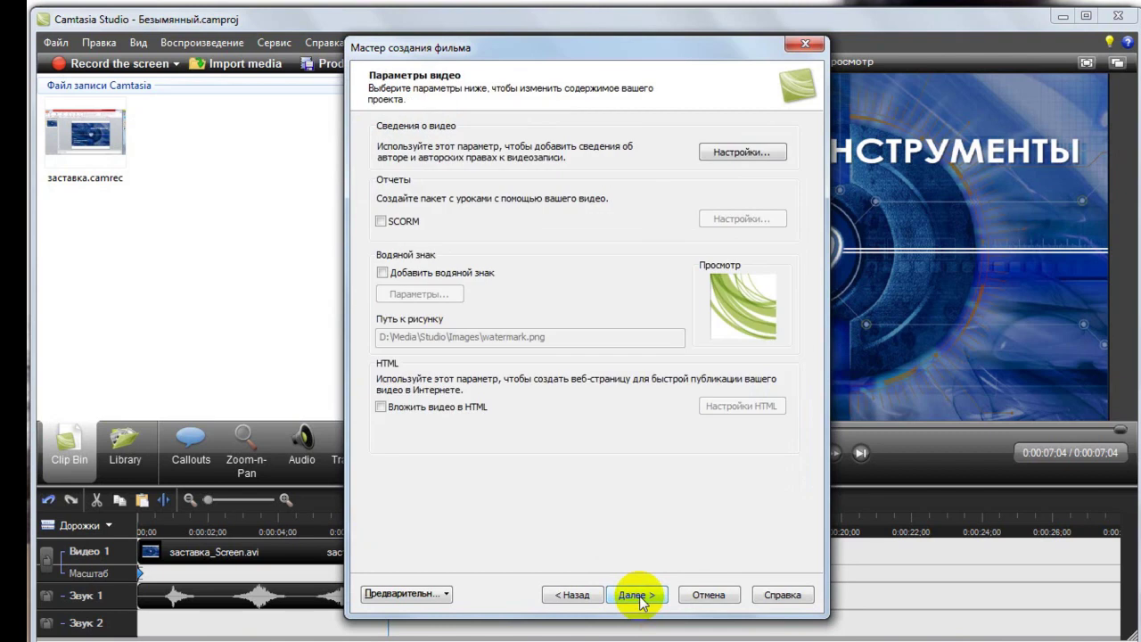
Step: Name the output file 'Заставка инструменты' and render the MP4
{"action": "left_click", "coordinate": [639, 596]}
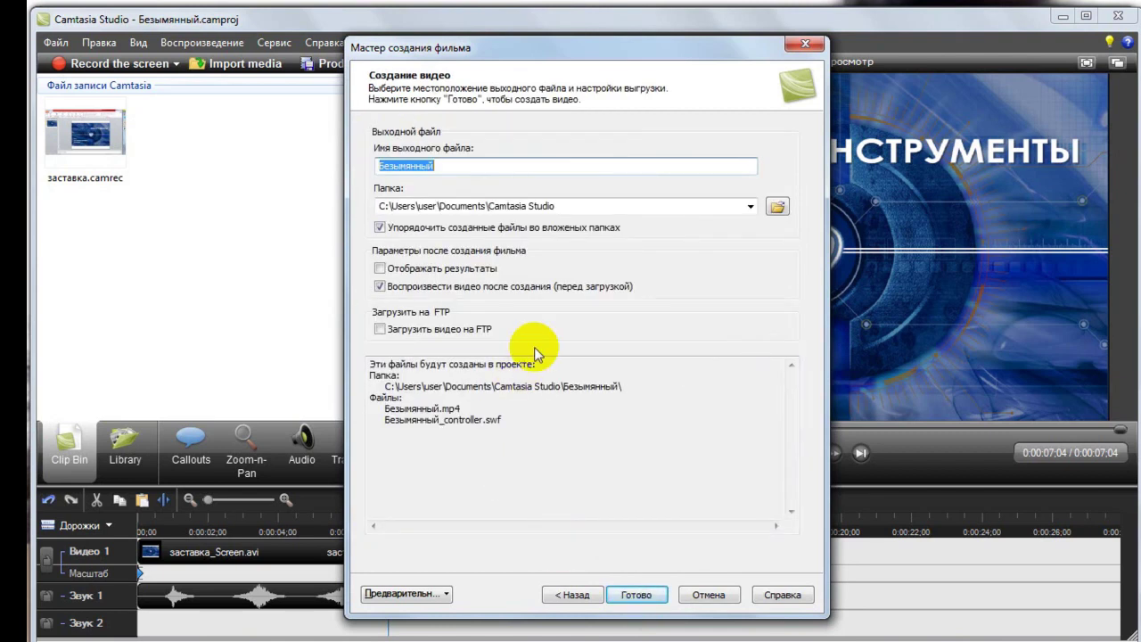
{"action": "type", "text": "Заставк"}
{"action": "type", "text": "авка"}
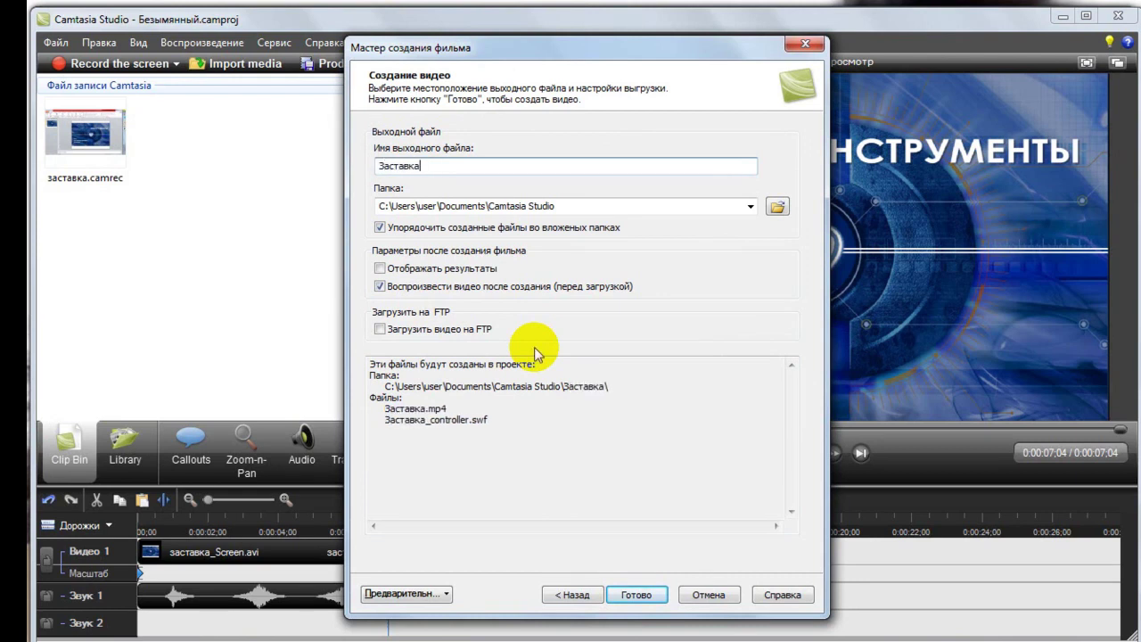
{"action": "type", "text": " инструменты"}
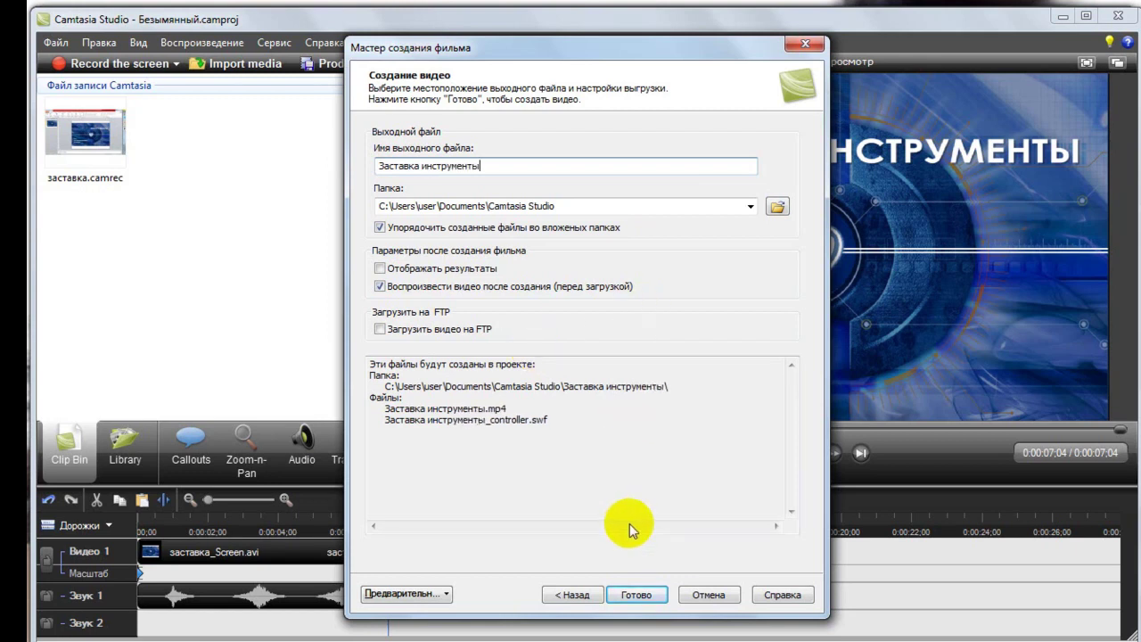
{"action": "left_click", "coordinate": [640, 596]}
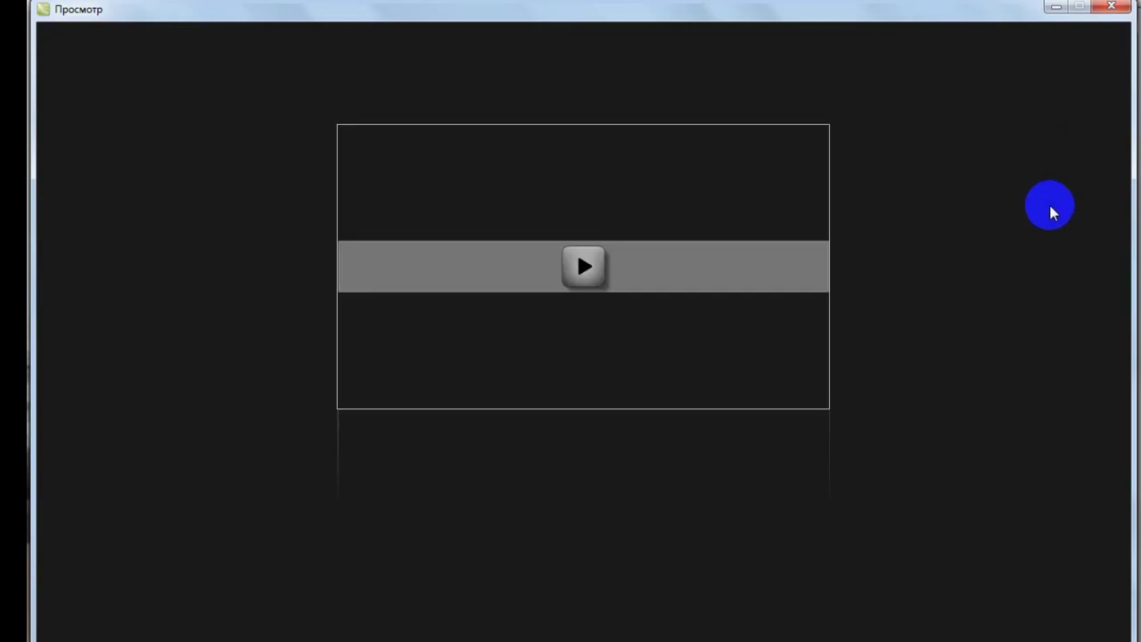
Step: Play the rendered 'Заставка инструменты' video through to its final ИНСТРУМЕНТЫ frame
{"action": "left_click", "coordinate": [584, 268]}
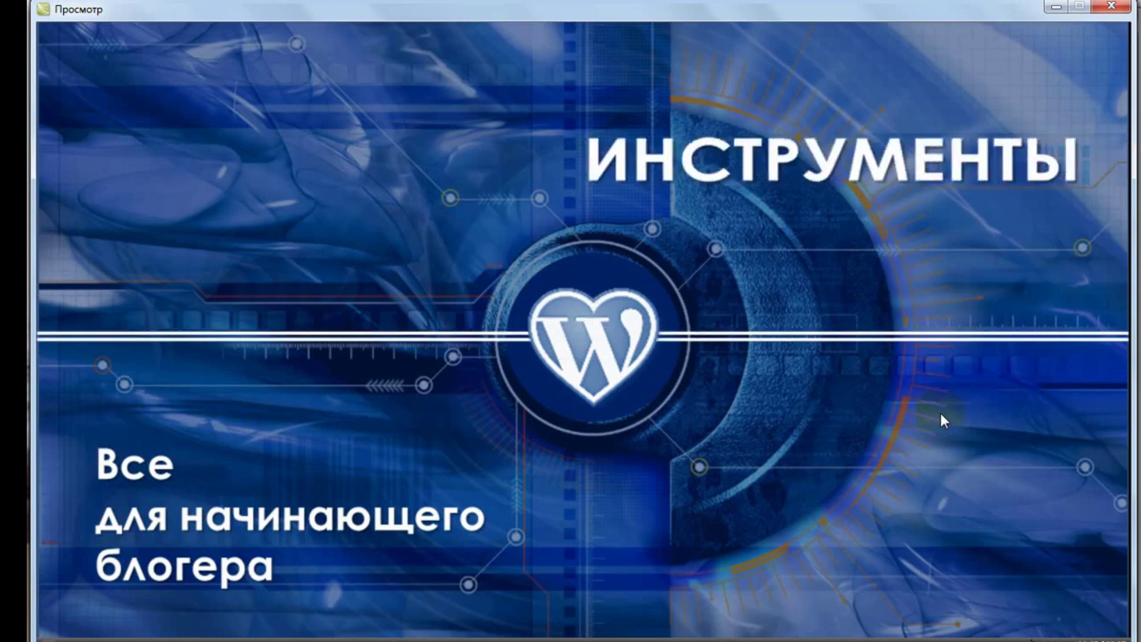
{"action": "left_click", "coordinate": [941, 413]}
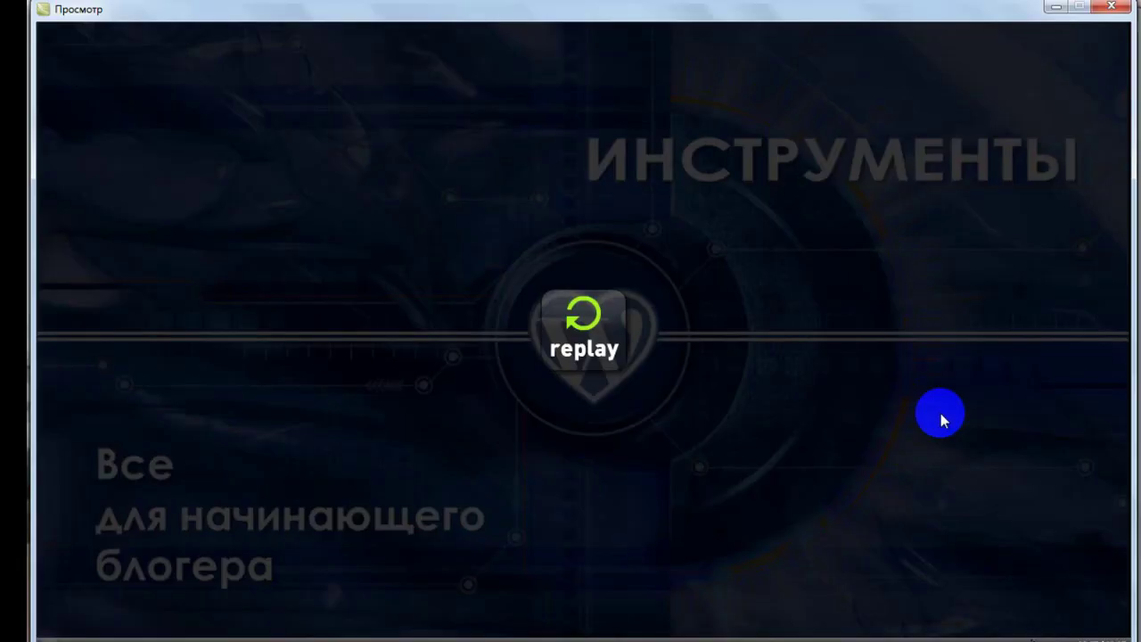
Step: Close the rendered video preview and dismiss the Gmail notification
{"action": "left_click", "coordinate": [1111, 7]}
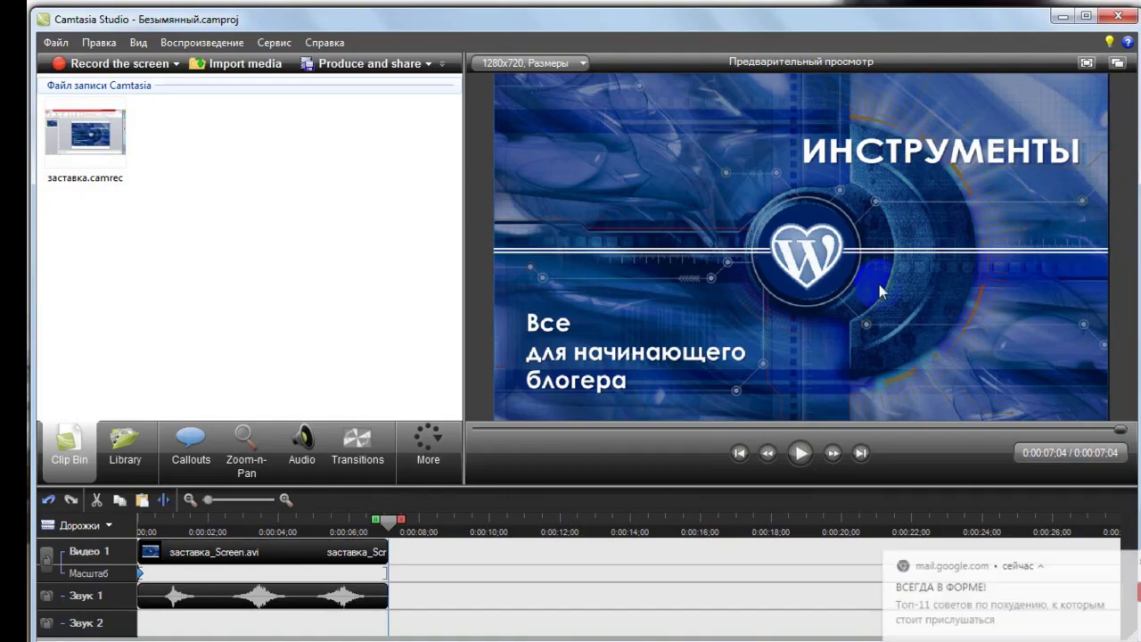
{"action": "left_click", "coordinate": [1119, 561]}
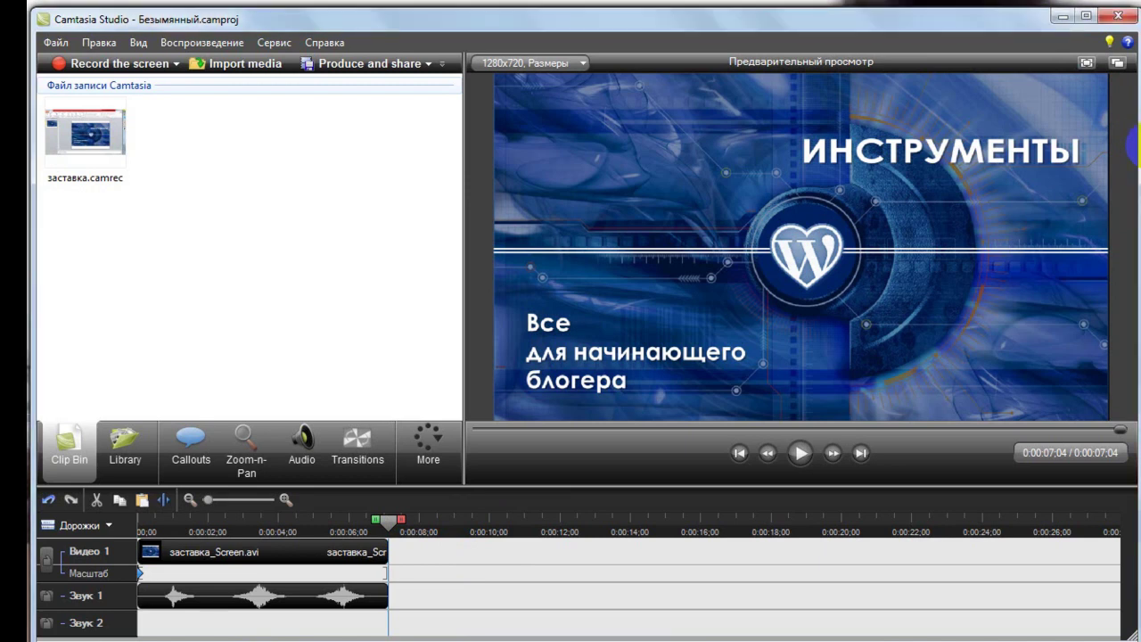
Step: Check Documents > Camtasia Studio > Заставка инструменты for the .mp4 and _controller.swf, then close Explorer
{"action": "key", "text": "super+e"}
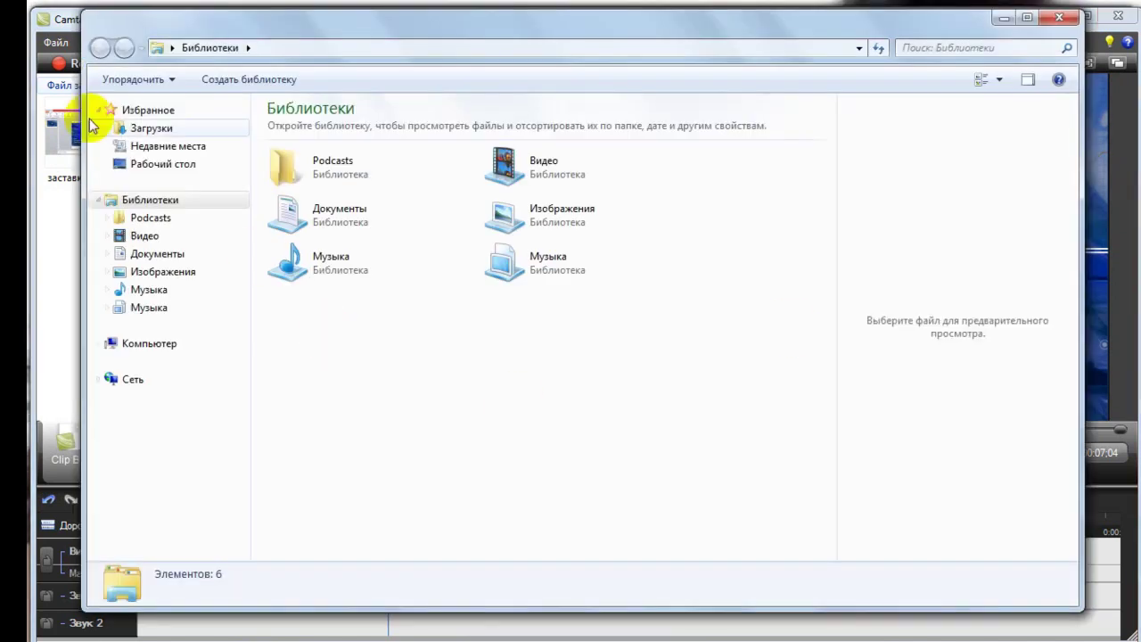
{"action": "left_click", "coordinate": [161, 254]}
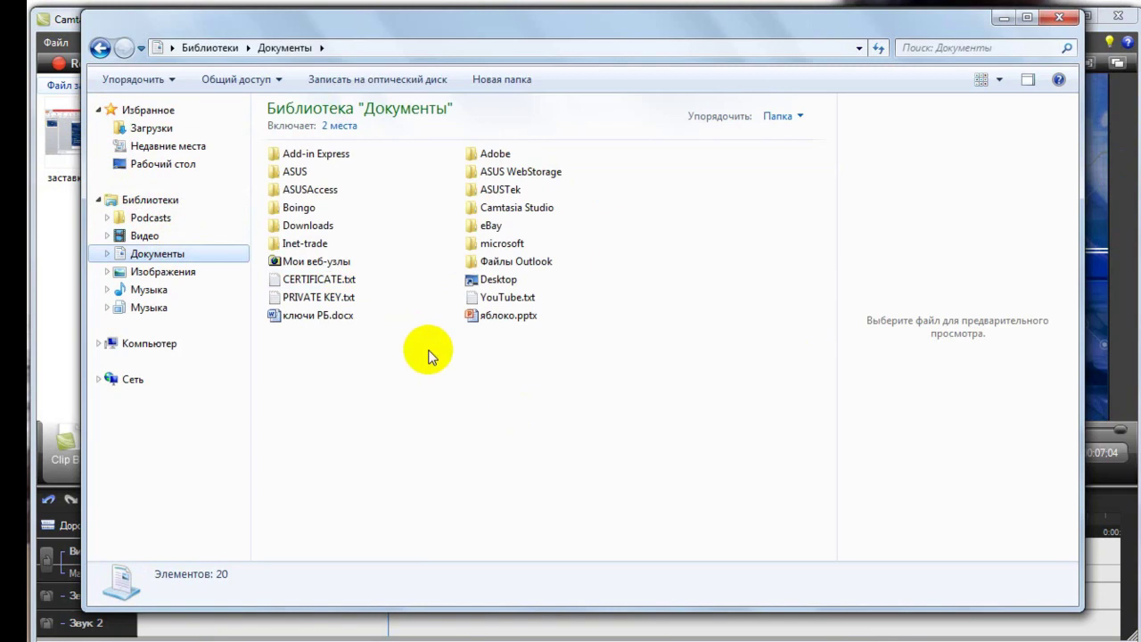
{"action": "double_click", "coordinate": [504, 209]}
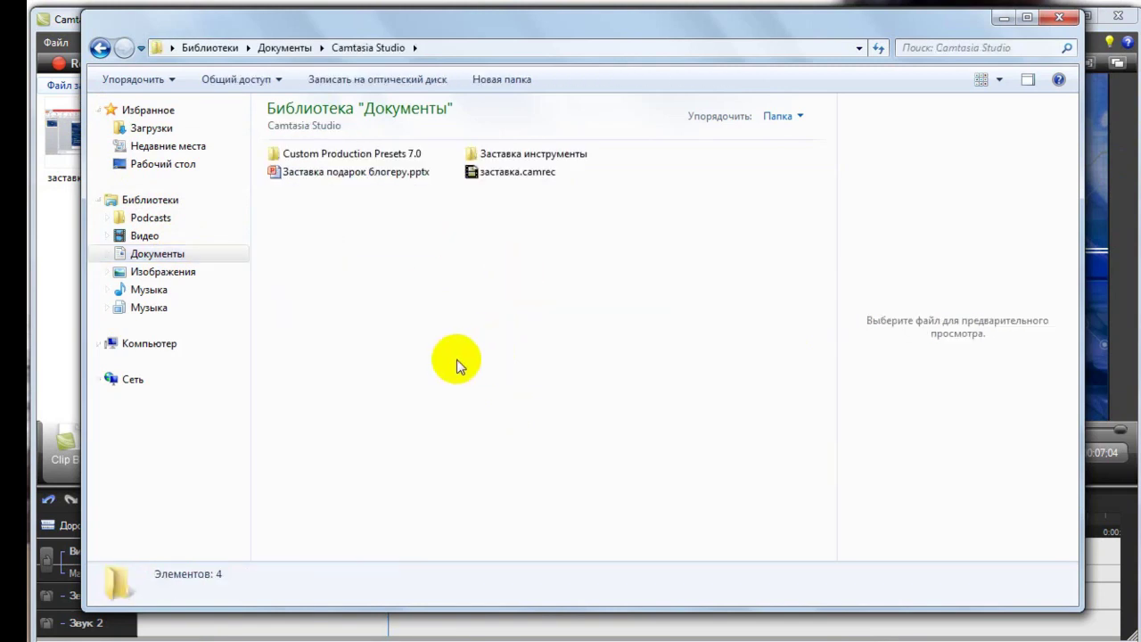
{"action": "left_click", "coordinate": [484, 157]}
{"action": "double_click", "coordinate": [484, 157]}
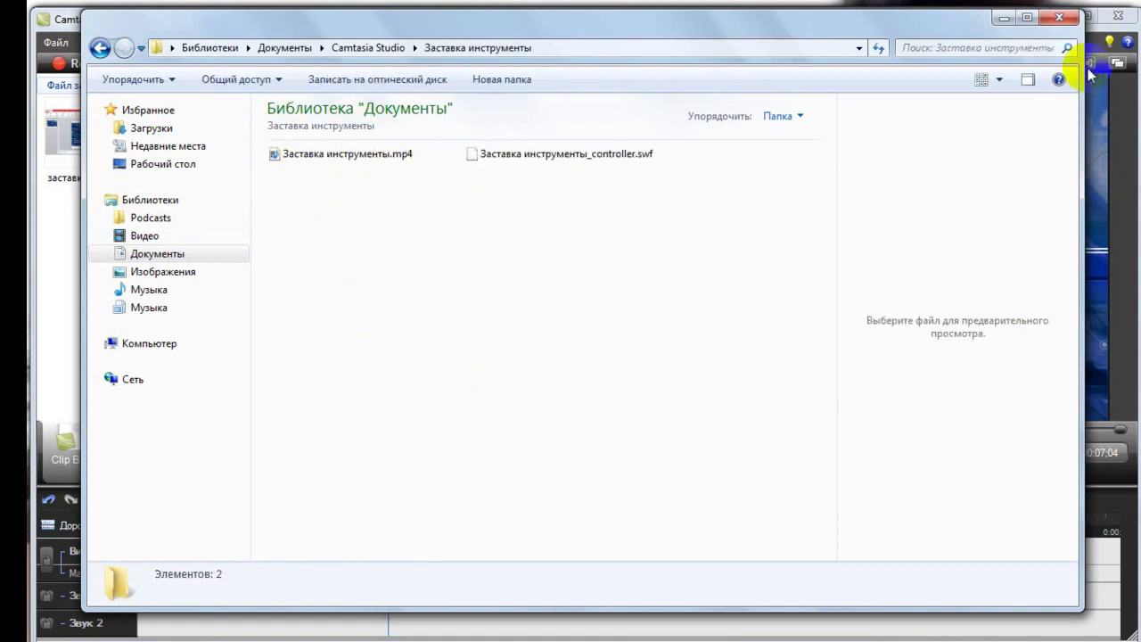
{"action": "left_click", "coordinate": [1061, 18]}
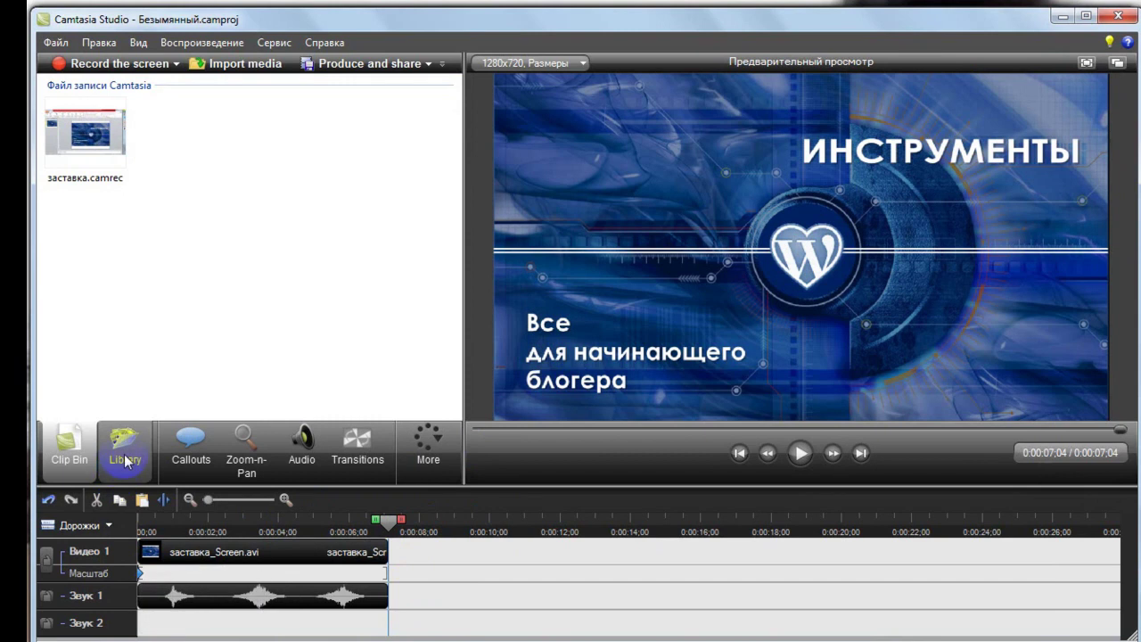
Step: Import Заставка инструменты.mp4 from Documents > Camtasia Studio > Заставка инструменты into the library
{"action": "left_click", "coordinate": [127, 457]}
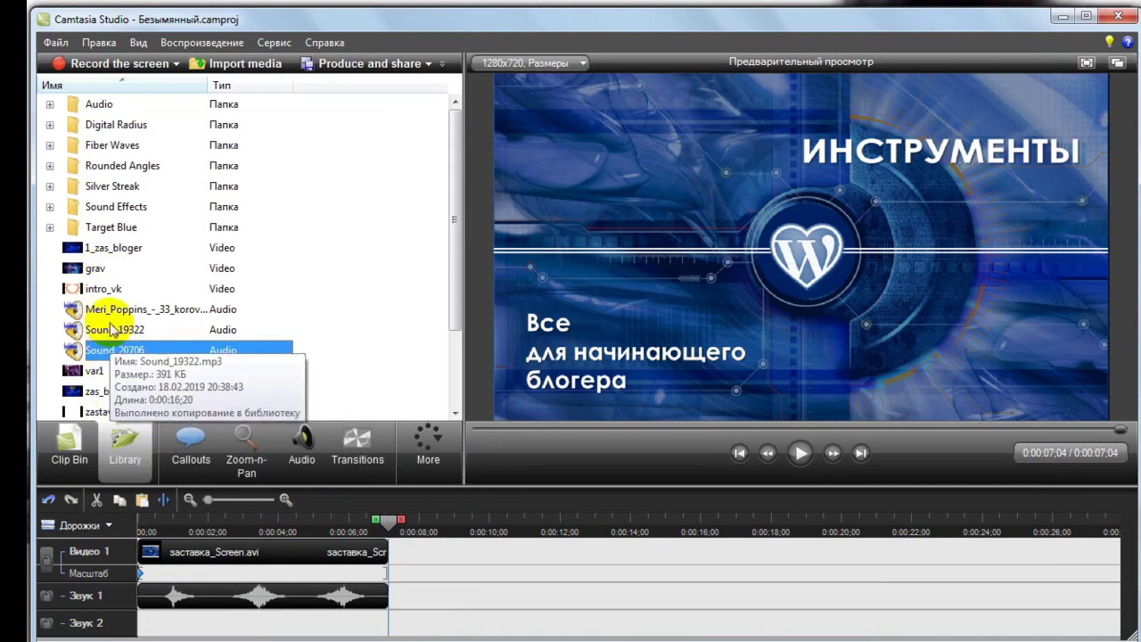
{"action": "left_click", "coordinate": [257, 71]}
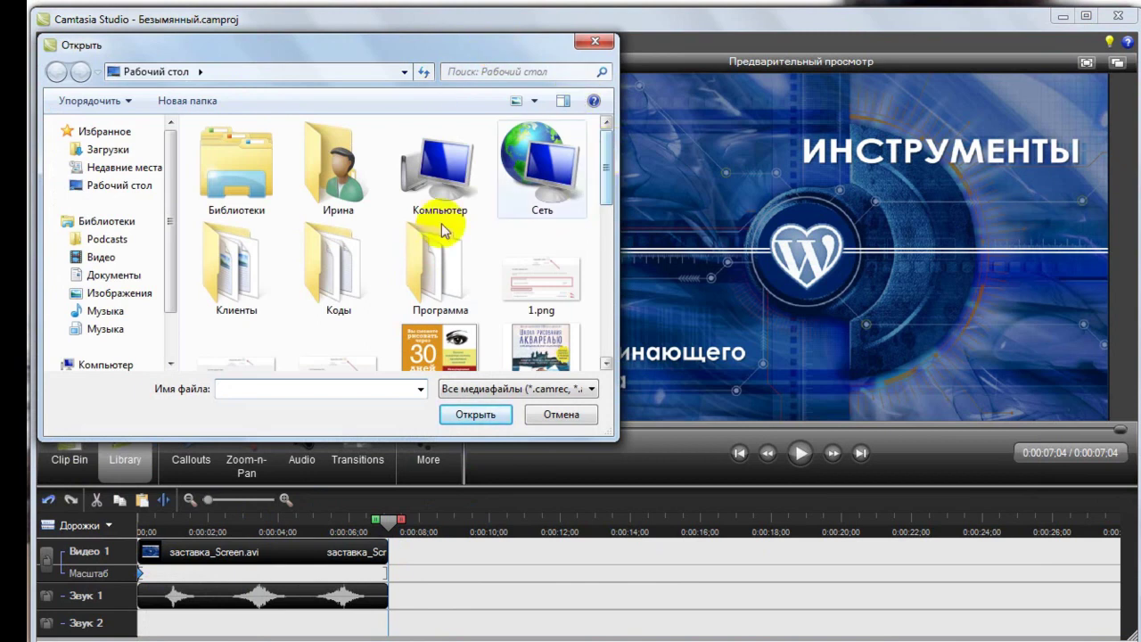
{"action": "left_click", "coordinate": [116, 275]}
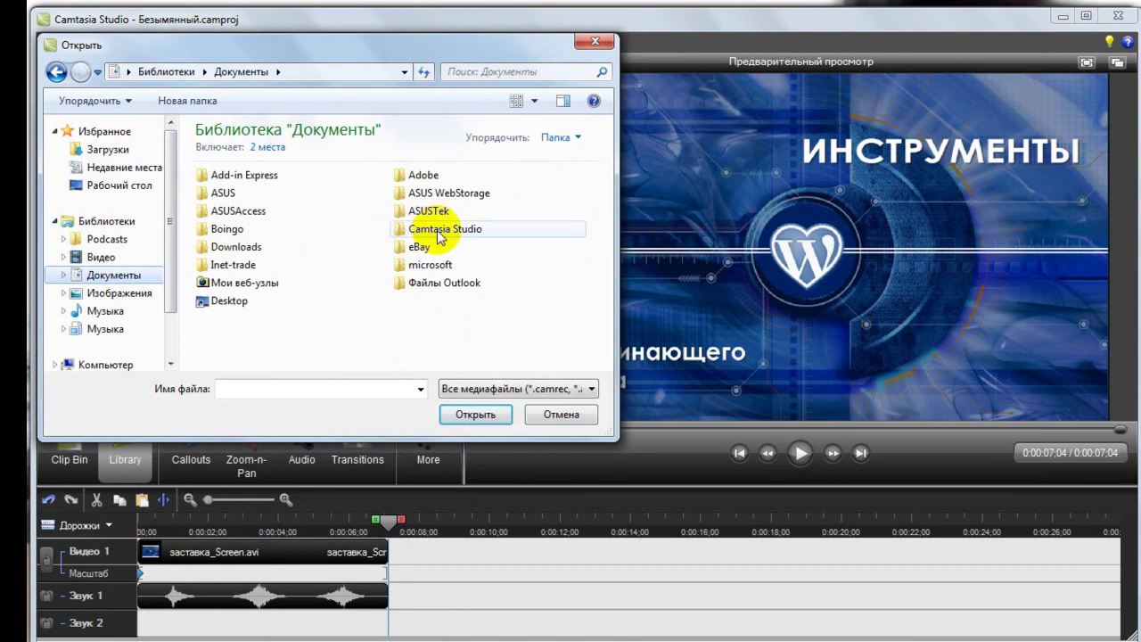
{"action": "double_click", "coordinate": [441, 228]}
{"action": "double_click", "coordinate": [450, 183]}
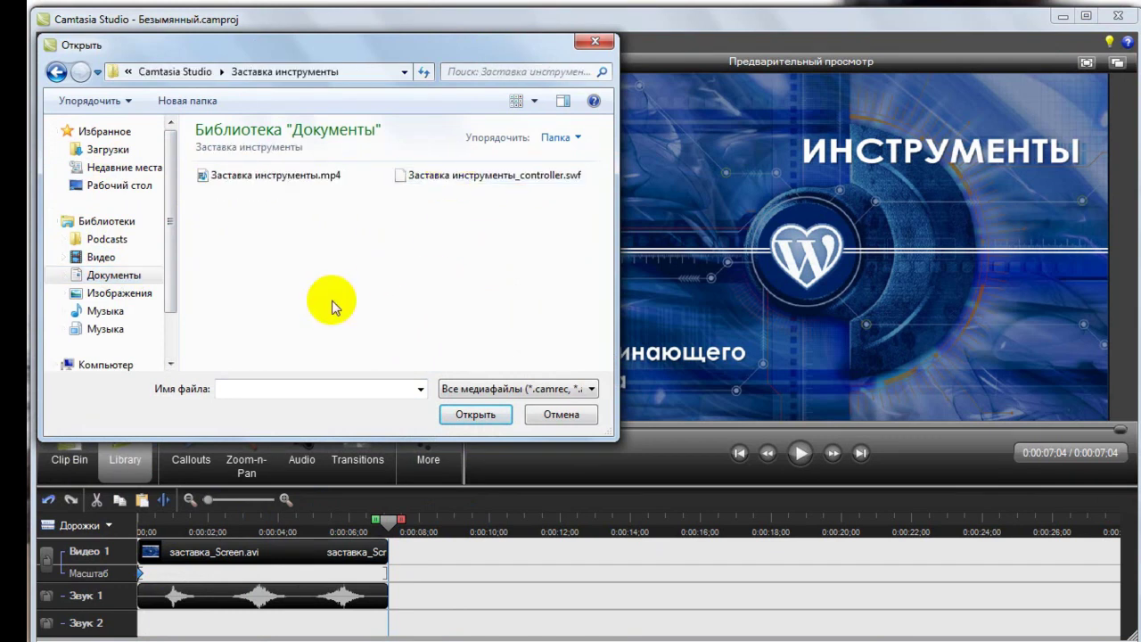
{"action": "left_click", "coordinate": [276, 182]}
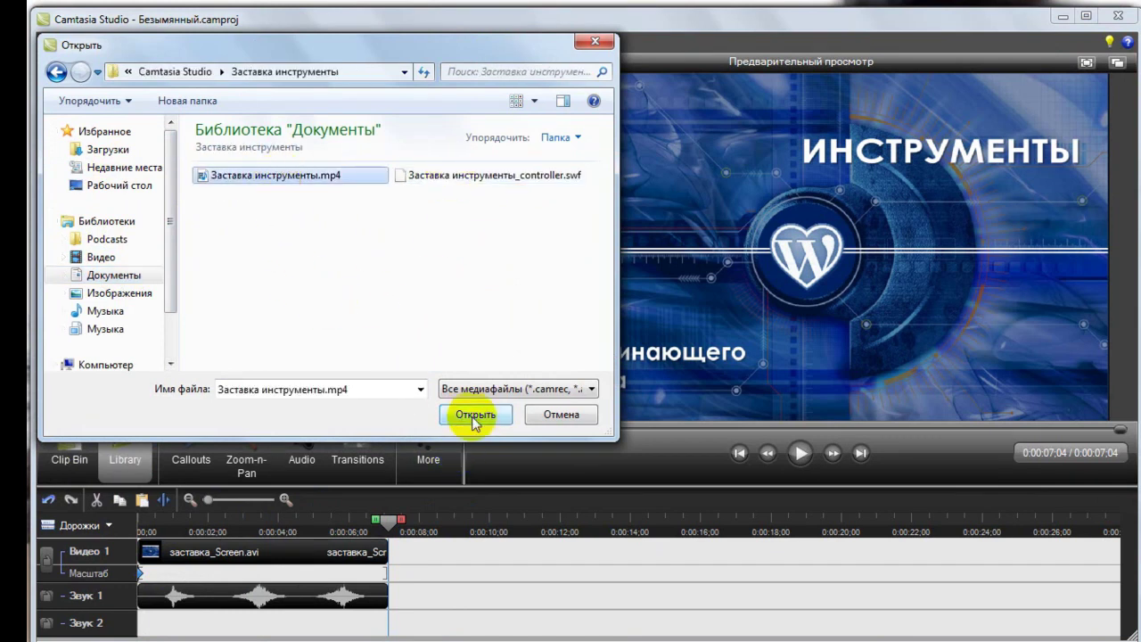
{"action": "left_click", "coordinate": [455, 414]}
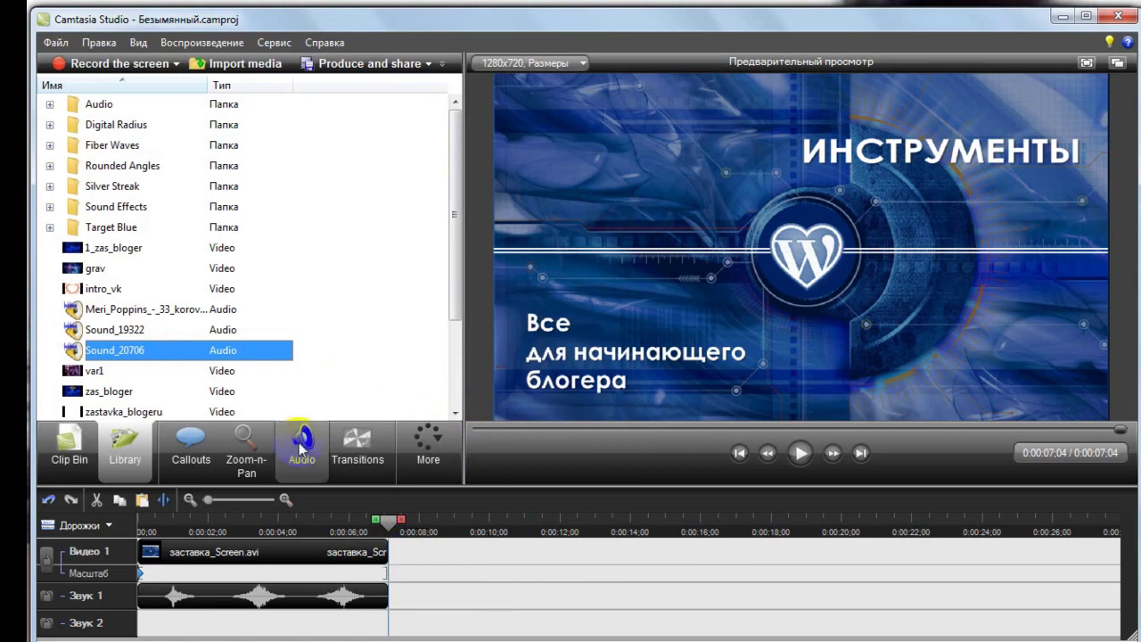
Step: Scroll the library list down to reveal the Заставка инструменты video
{"action": "left_click", "coordinate": [457, 201]}
{"action": "left_click_drag", "start_coordinate": [456, 201], "coordinate": [454, 249]}
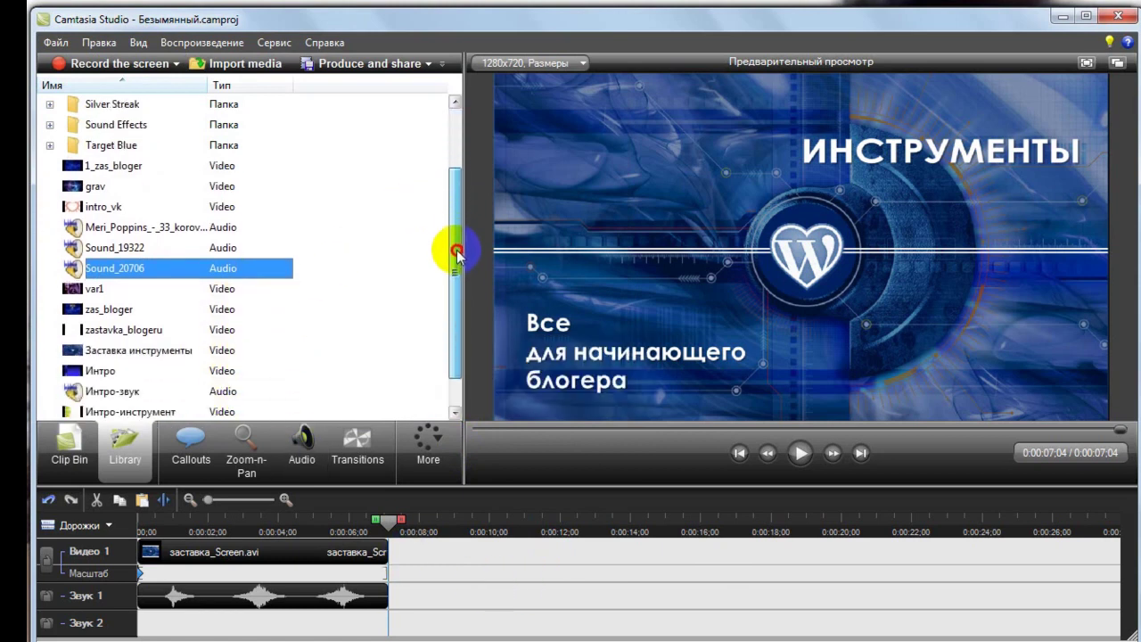